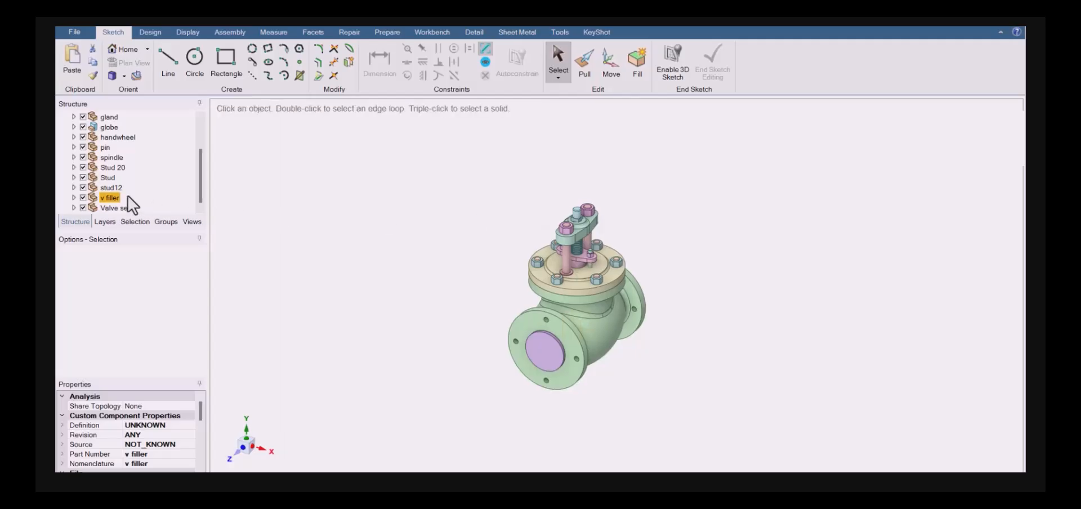
Delete the pin, stud and handwheel components listed at the top level of the assembly structure
{"action": "scroll", "coordinate": [113, 167], "scroll_direction": "up", "scroll_amount": 2}
{"action": "left_click", "coordinate": [109, 168]}
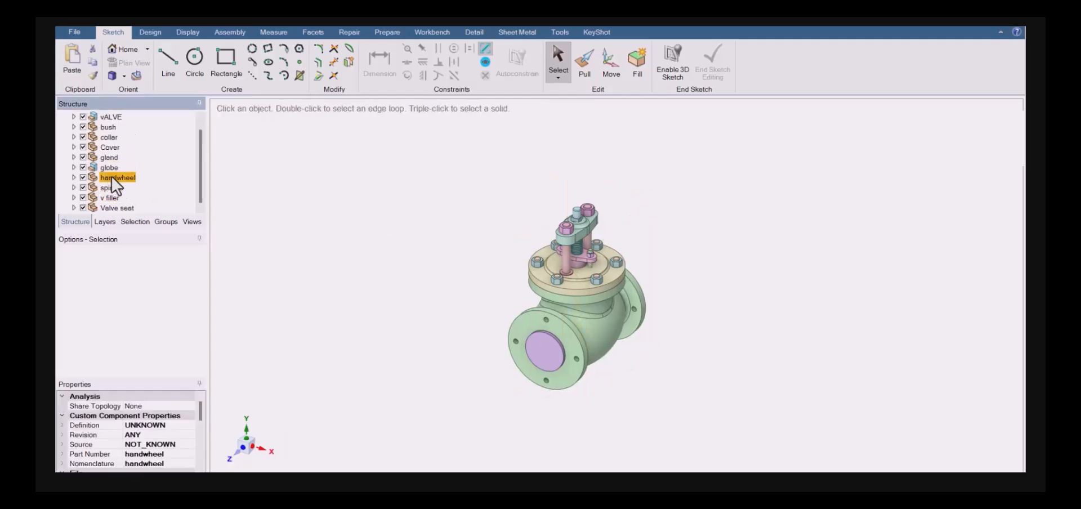
{"action": "scroll", "coordinate": [110, 174], "scroll_direction": "up", "scroll_amount": 1}
{"action": "left_click", "coordinate": [110, 167]}
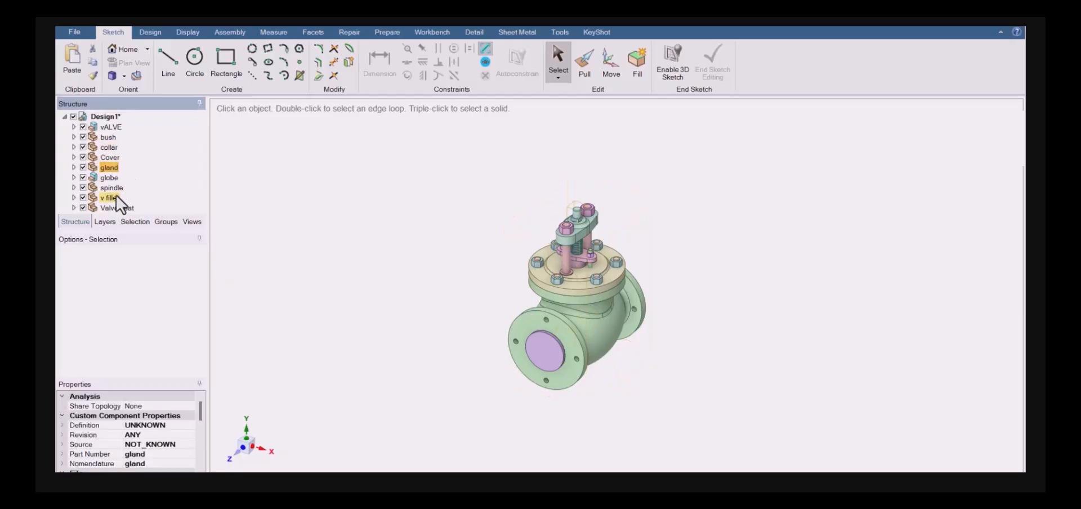
Locate the hex nut on top of the bridge in the structure tree
{"action": "scroll", "coordinate": [588, 214], "scroll_direction": "up", "scroll_amount": 5}
{"action": "left_click", "coordinate": [545, 248]}
{"action": "right_click", "coordinate": [547, 249]}
{"action": "left_click", "coordinate": [590, 171]}
{"action": "scroll", "coordinate": [147, 188], "scroll_direction": "down", "scroll_amount": 4}
{"action": "scroll", "coordinate": [145, 186], "scroll_direction": "up", "scroll_amount": 4}
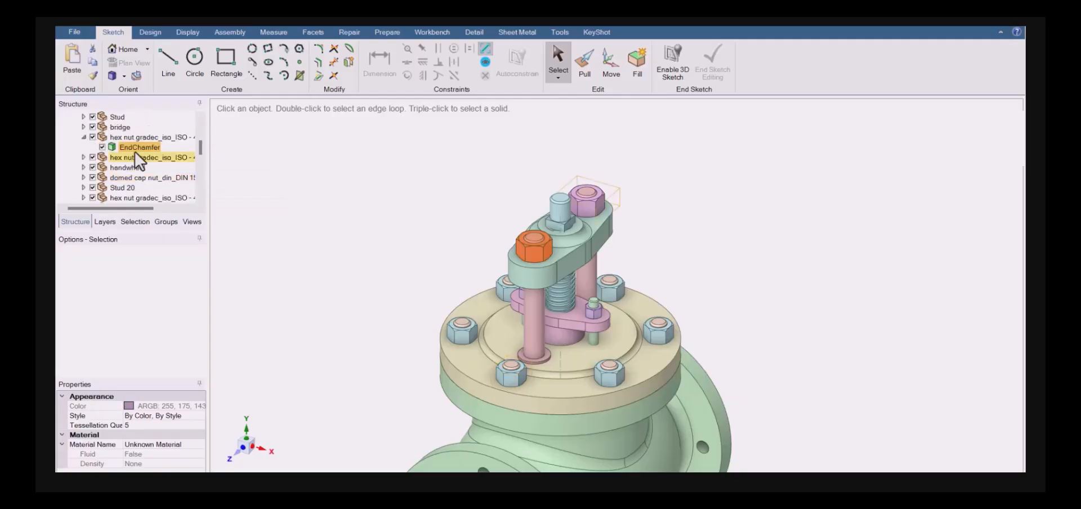
Delete the hex nuts and the other small fasteners from the globe assembly
{"action": "left_click", "coordinate": [131, 138]}
{"action": "scroll", "coordinate": [140, 169], "scroll_direction": "down", "scroll_amount": 3}
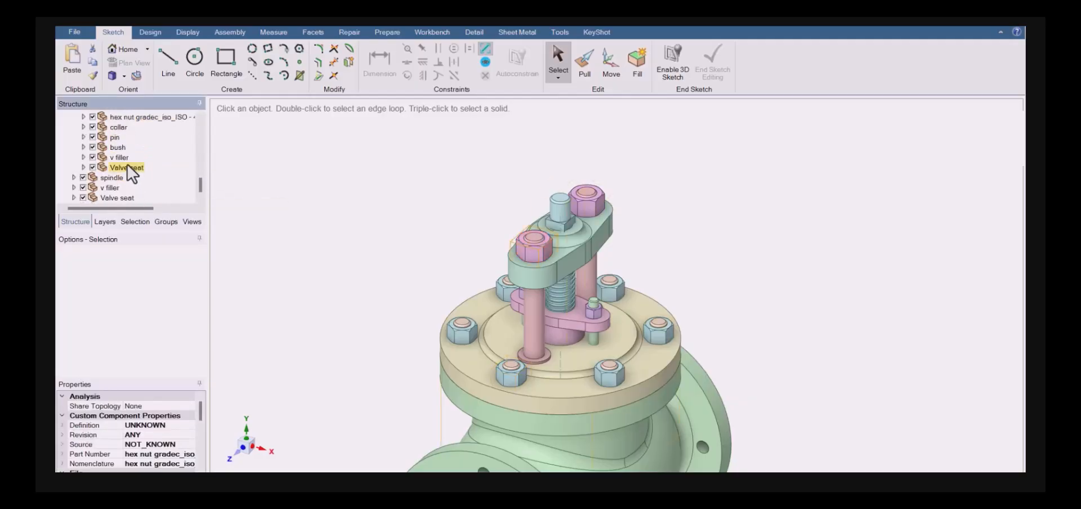
{"action": "left_click", "coordinate": [131, 168], "text": "shift"}
{"action": "key", "text": "Delete"}
{"action": "scroll", "coordinate": [541, 277], "scroll_direction": "down", "scroll_amount": 2}
{"action": "left_click", "coordinate": [676, 242]}
Delete the bridge, its two supporting studs and the threaded spindle
{"action": "left_click", "coordinate": [547, 278]}
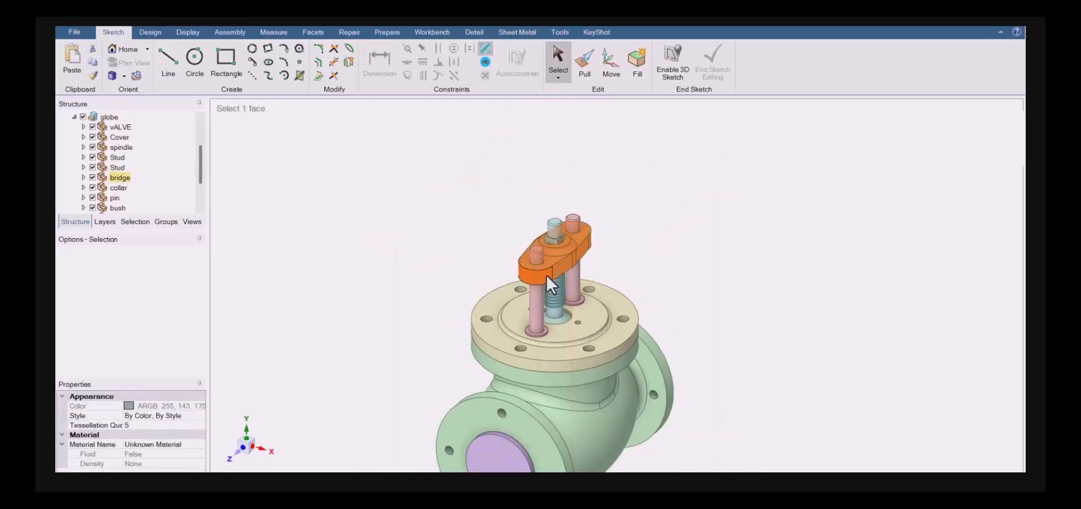
{"action": "key", "text": "Delete"}
{"action": "left_click", "coordinate": [538, 294]}
{"action": "key", "text": "Delete"}
{"action": "scroll", "coordinate": [552, 247], "scroll_direction": "up", "scroll_amount": 2}
{"action": "left_click", "coordinate": [553, 249]}
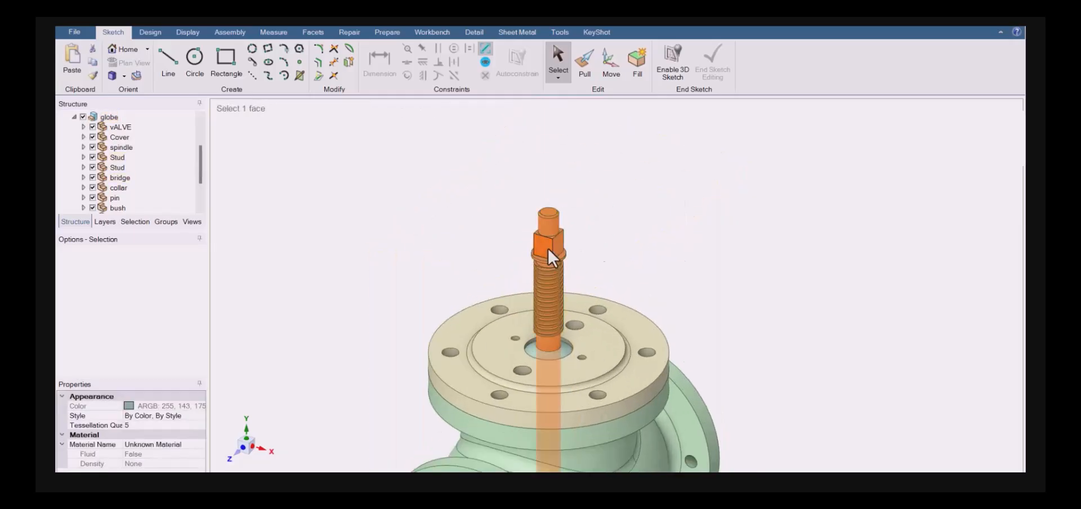
{"action": "key", "text": "Delete"}
Delete the cover from the valve body and the purple disc closing the end flange opening
{"action": "scroll", "coordinate": [547, 247], "scroll_direction": "down", "scroll_amount": 2}
{"action": "left_click", "coordinate": [576, 316]}
{"action": "key", "text": "Delete"}
{"action": "triple_click", "coordinate": [574, 342]}
{"action": "key", "text": "Delete"}
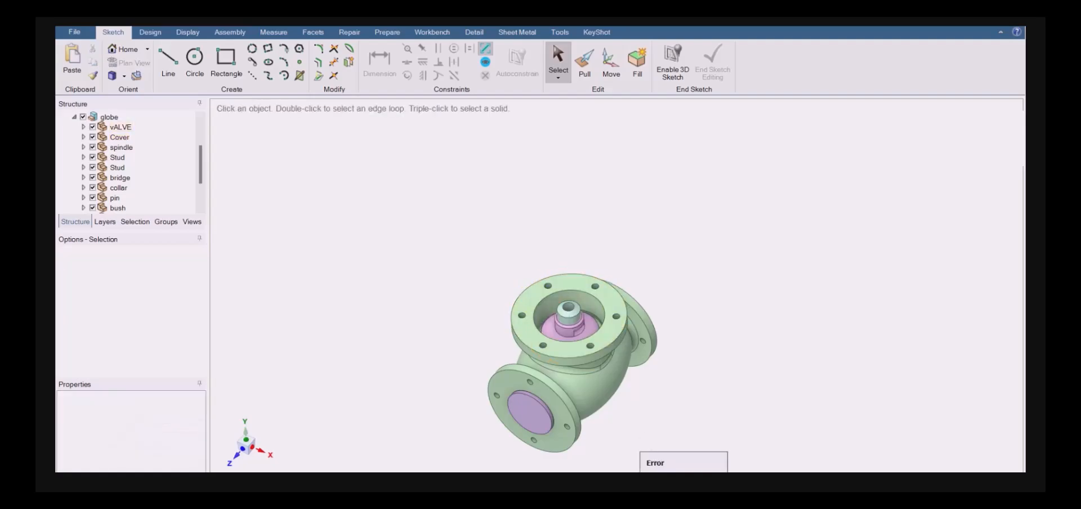
{"action": "scroll", "coordinate": [521, 340], "scroll_direction": "up", "scroll_amount": 3}
{"action": "middle_click_drag", "start_coordinate": [595, 359], "coordinate": [616, 303]}
{"action": "scroll", "coordinate": [600, 265], "scroll_direction": "down", "scroll_amount": 3}
{"action": "left_click", "coordinate": [583, 393]}
{"action": "key", "text": "Delete"}
{"action": "middle_click_drag", "start_coordinate": [591, 377], "coordinate": [835, 239]}
{"action": "scroll", "coordinate": [834, 238], "scroll_direction": "up", "scroll_amount": 2}
{"action": "key", "text": "i"}
{"action": "left_click", "coordinate": [523, 382]}
{"action": "left_click", "coordinate": [660, 316]}
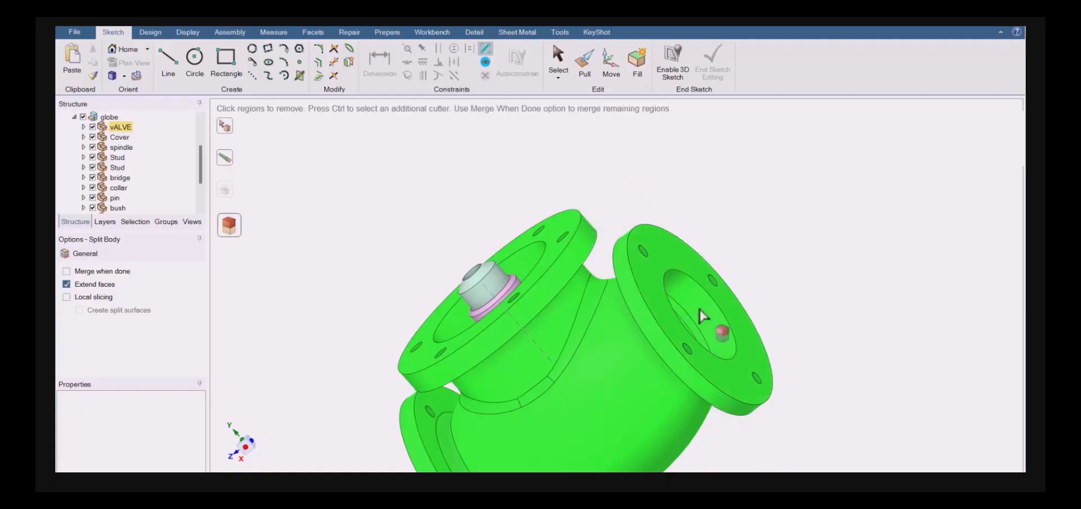
{"action": "left_click", "coordinate": [701, 316]}
{"action": "scroll", "coordinate": [702, 316], "scroll_direction": "down", "scroll_amount": 3}
{"action": "middle_click_drag", "start_coordinate": [702, 316], "coordinate": [791, 289]}
{"action": "key", "text": "Escape"}
Make the valve body transparent so its internal parts can be selected
{"action": "middle_click_drag", "start_coordinate": [674, 319], "coordinate": [625, 319]}
{"action": "scroll", "coordinate": [688, 330], "scroll_direction": "up", "scroll_amount": 3}
{"action": "scroll", "coordinate": [685, 272], "scroll_direction": "down", "scroll_amount": 3}
{"action": "triple_click", "coordinate": [687, 333]}
{"action": "right_click", "coordinate": [688, 332]}
{"action": "left_click", "coordinate": [730, 350]}
{"action": "left_click", "coordinate": [738, 364]}
{"action": "left_click", "coordinate": [857, 290]}
{"action": "left_click", "coordinate": [621, 326]}
{"action": "left_click", "coordinate": [775, 284]}
{"action": "scroll", "coordinate": [611, 322], "scroll_direction": "up", "scroll_amount": 3}
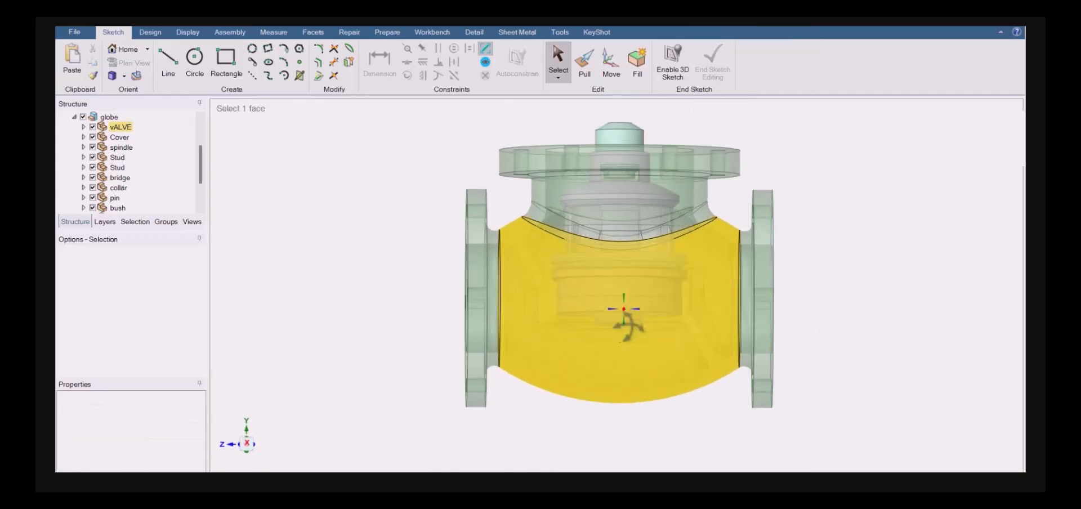
Examine the valve's internal parts in a cross-section viewed along the X axis, and return to the solid model
{"action": "left_click", "coordinate": [246, 442]}
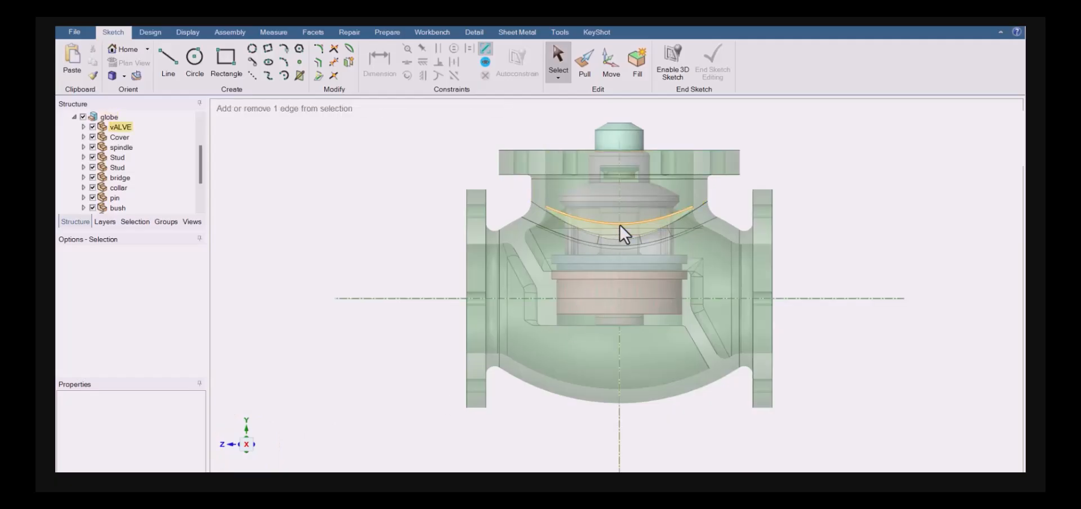
{"action": "key", "text": "x"}
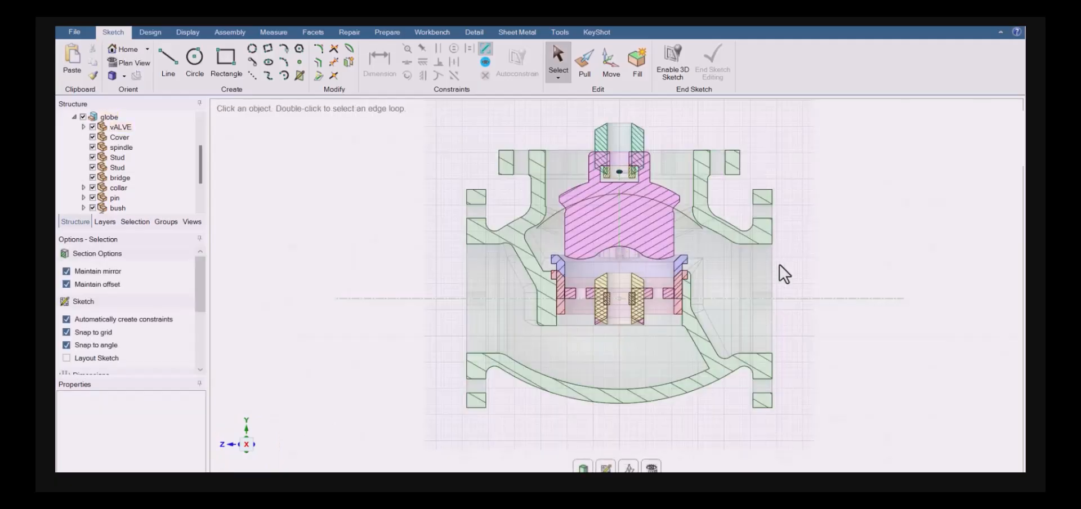
{"action": "scroll", "coordinate": [796, 283], "scroll_direction": "up", "scroll_amount": 1}
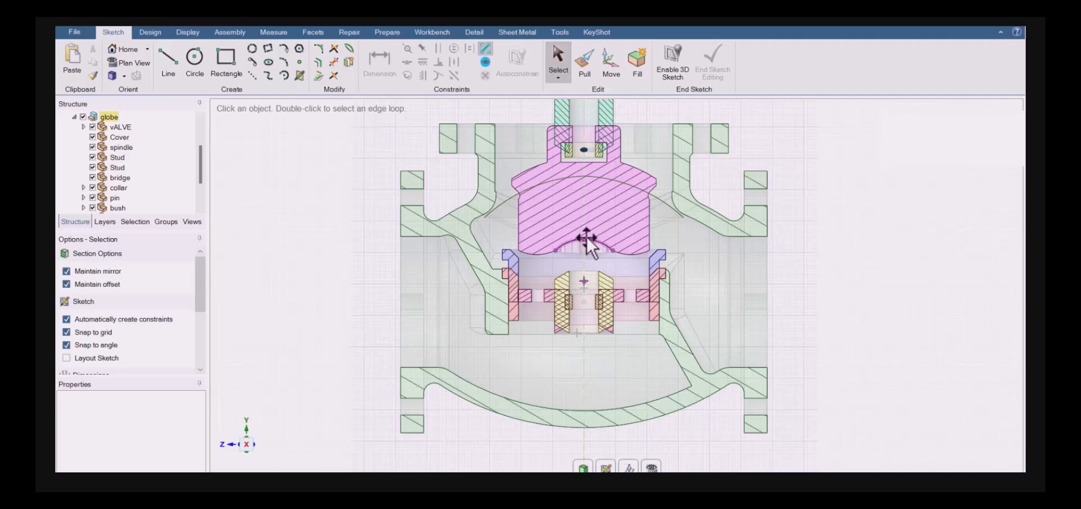
{"action": "scroll", "coordinate": [559, 328], "scroll_direction": "down", "scroll_amount": 1}
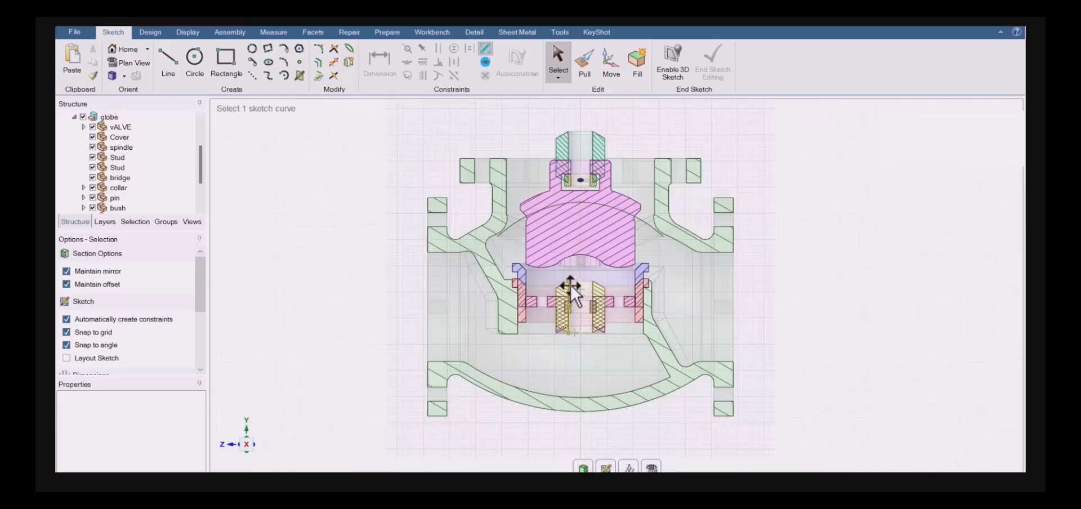
{"action": "key", "text": "d"}
Delete the valve disc and the bush above it from inside the body
{"action": "scroll", "coordinate": [571, 221], "scroll_direction": "up", "scroll_amount": 2, "text": "ctrl"}
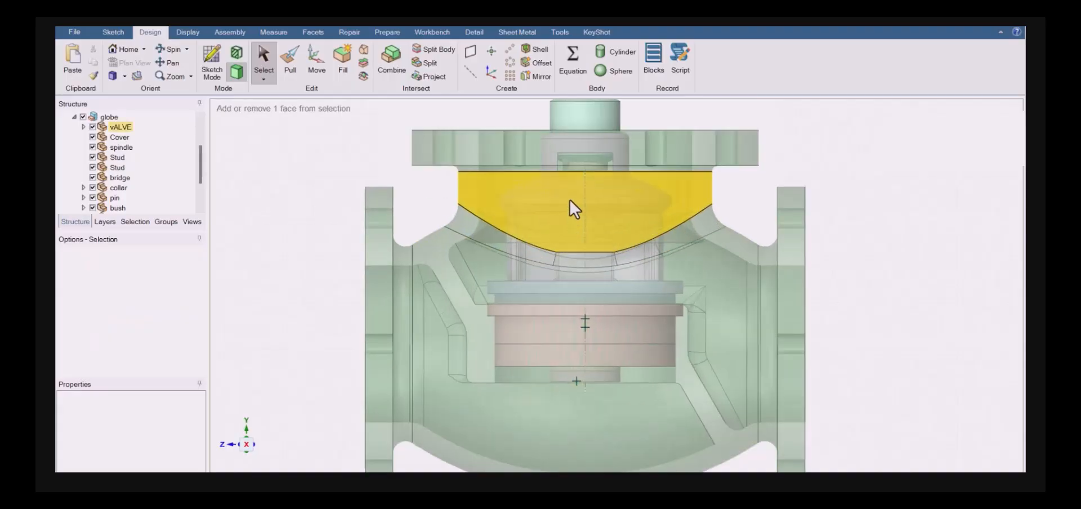
{"action": "triple_click", "coordinate": [568, 191]}
{"action": "key", "text": "Delete"}
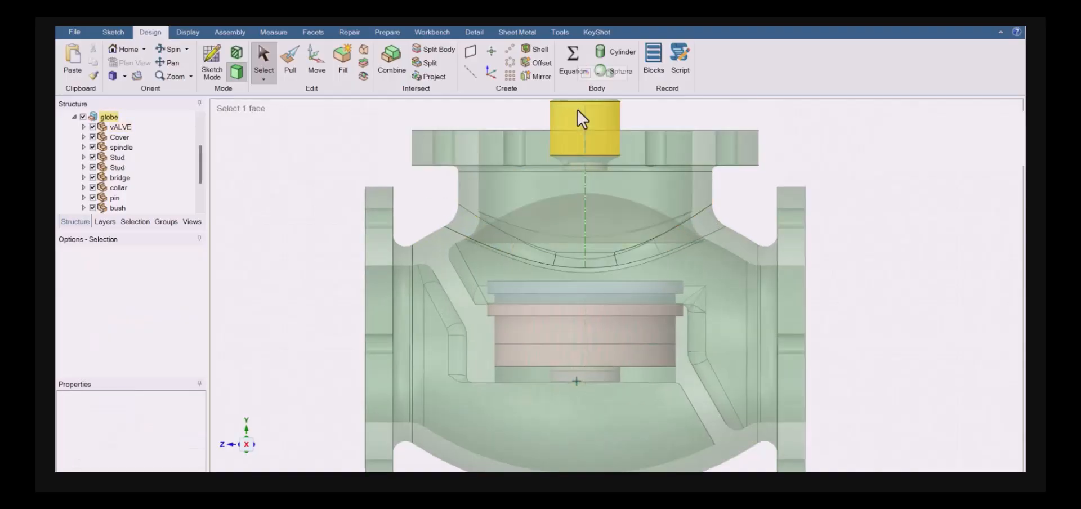
{"action": "triple_click", "coordinate": [577, 110]}
{"action": "key", "text": "Delete"}
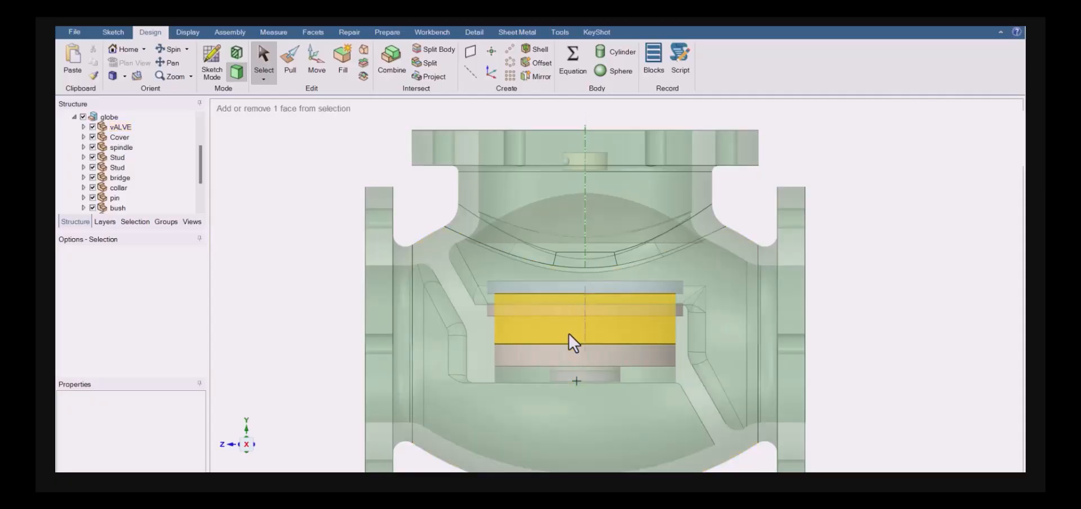
Delete the reddish ring part surrounding the valve seat
{"action": "triple_click", "coordinate": [573, 347]}
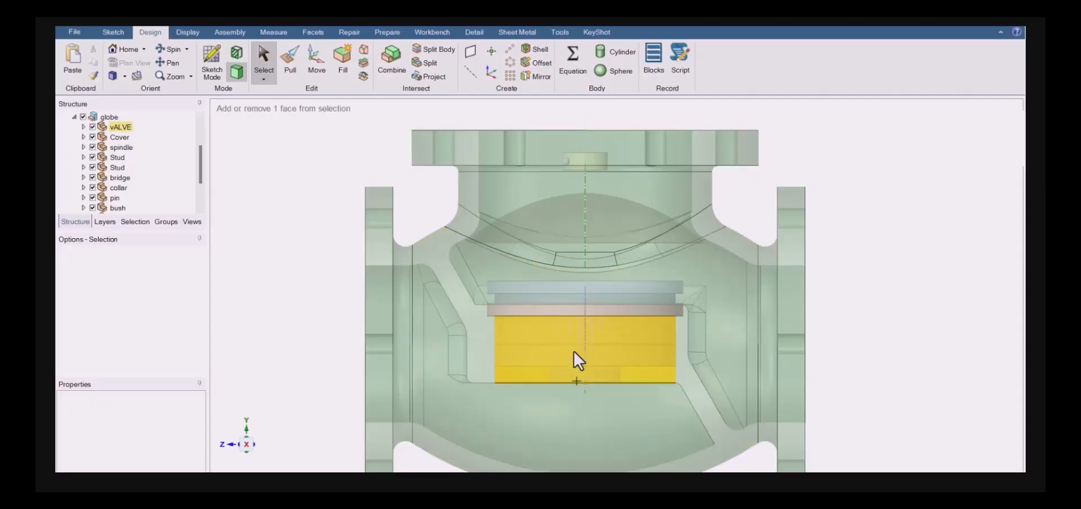
{"action": "key", "text": "Delete"}
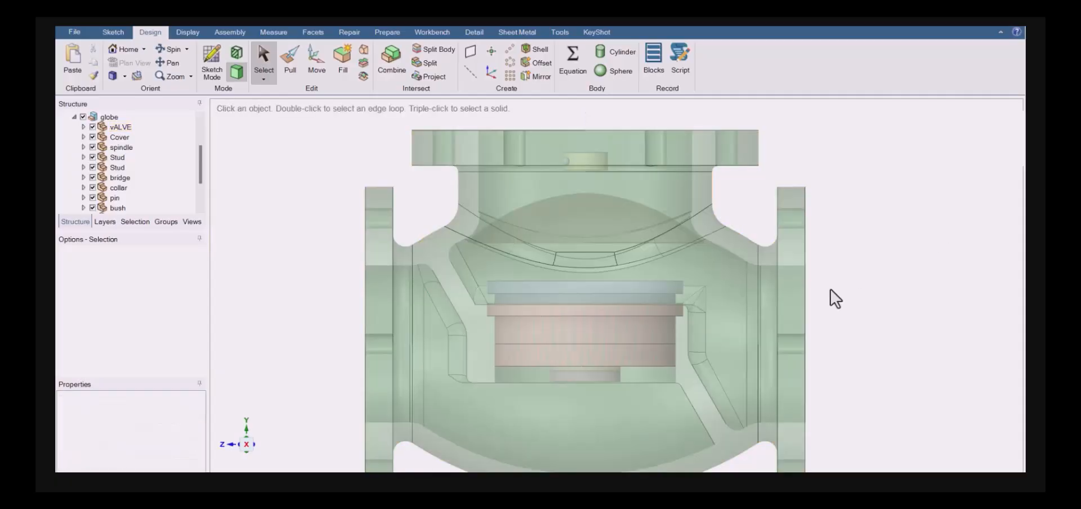
{"action": "triple_click", "coordinate": [547, 356]}
{"action": "key", "text": "Delete"}
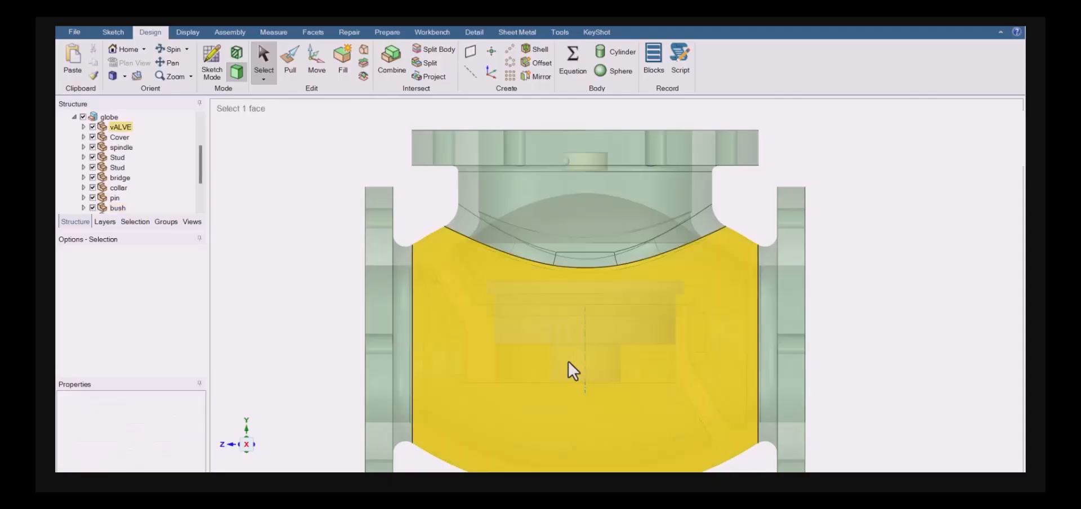
{"action": "triple_click", "coordinate": [568, 360]}
{"action": "key", "text": "Delete"}
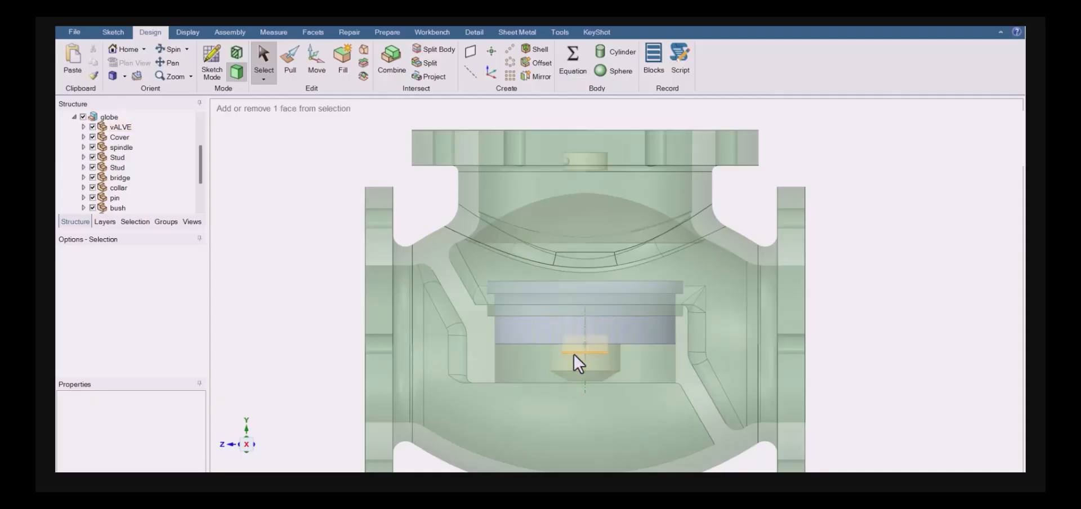
Delete the chamfered bush in the middle of the seat and the small collar inside it
{"action": "triple_click", "coordinate": [573, 354]}
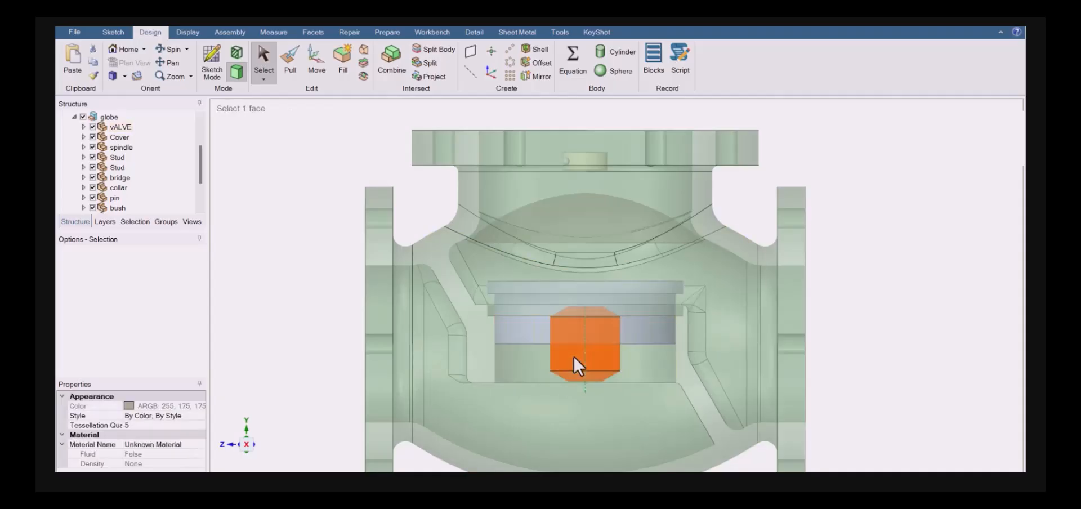
{"action": "key", "text": "Delete"}
{"action": "triple_click", "coordinate": [576, 347]}
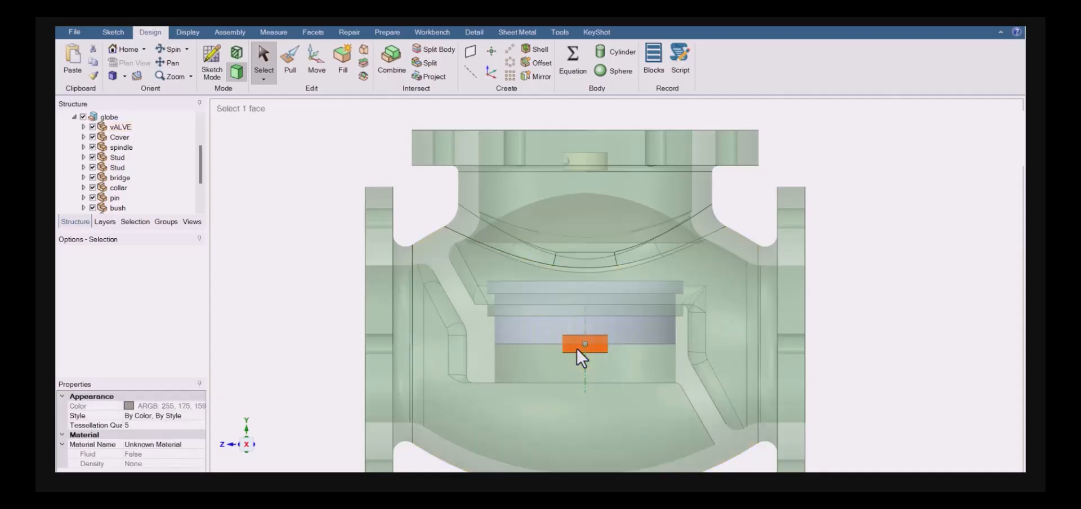
{"action": "key", "text": "Delete"}
Isolate the remaining seat ring by hiding all other parts
{"action": "triple_click", "coordinate": [566, 331]}
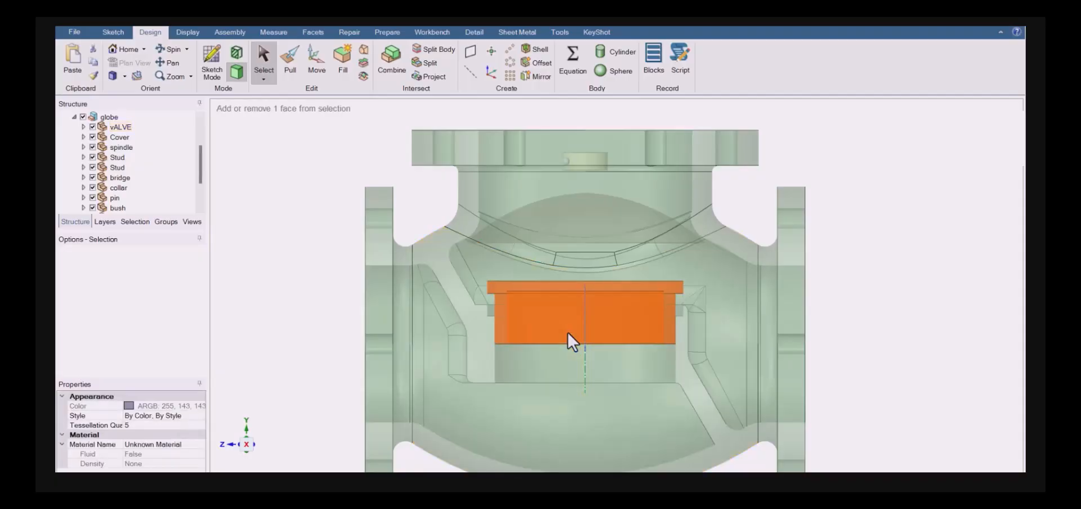
{"action": "key", "text": "ctrl+h"}
{"action": "middle_click_drag", "start_coordinate": [641, 299], "coordinate": [587, 306]}
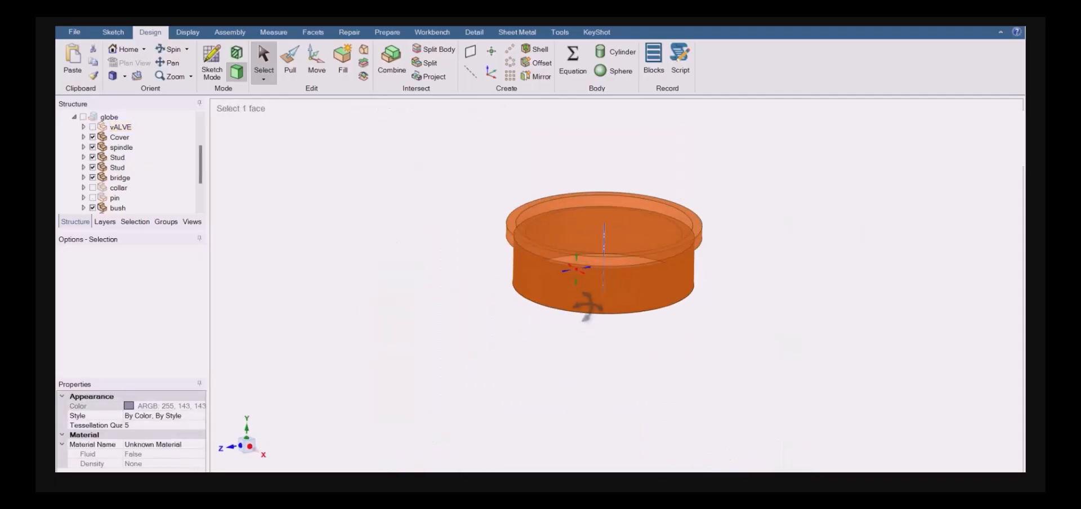
{"action": "left_click", "coordinate": [692, 179]}
{"action": "scroll", "coordinate": [693, 176], "scroll_direction": "up", "scroll_amount": 2}
{"action": "middle_click_drag", "start_coordinate": [679, 194], "coordinate": [694, 199], "text": "ctrl"}
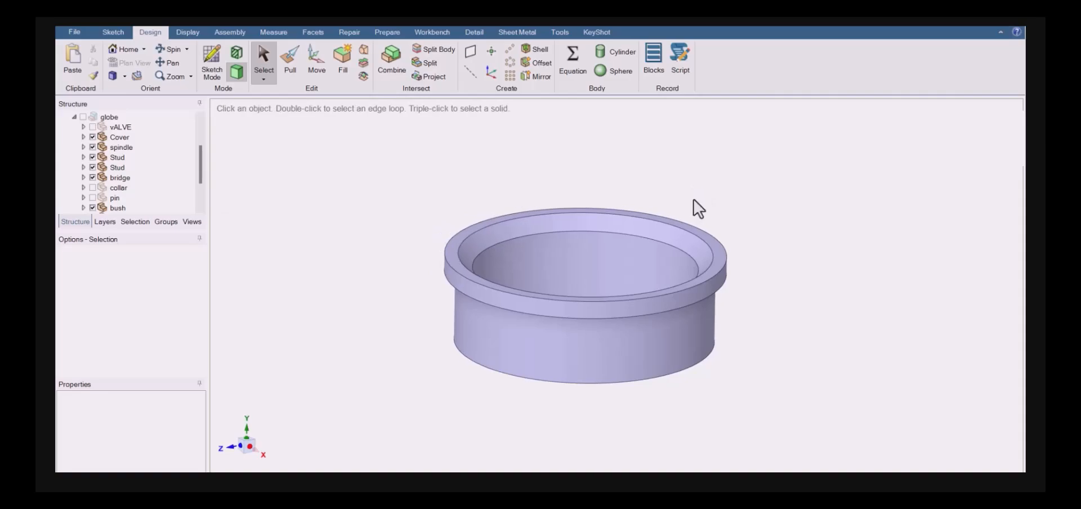
Use Split Body to remove the seat ring's protruding rim flush with its outer cylindrical face
{"action": "key", "text": "i"}
{"action": "middle_click_drag", "start_coordinate": [578, 332], "coordinate": [545, 221]}
{"action": "left_click", "coordinate": [544, 222]}
{"action": "left_click", "coordinate": [492, 211]}
{"action": "left_click", "coordinate": [471, 183]}
{"action": "key", "text": "Escape"}
Show all the hidden valve parts again around the seat ring
{"action": "right_click", "coordinate": [372, 245]}
{"action": "left_click", "coordinate": [402, 330]}
{"action": "middle_click_drag", "start_coordinate": [390, 318], "coordinate": [347, 297]}
{"action": "middle_click_drag", "start_coordinate": [491, 151], "coordinate": [542, 223], "text": "shift"}
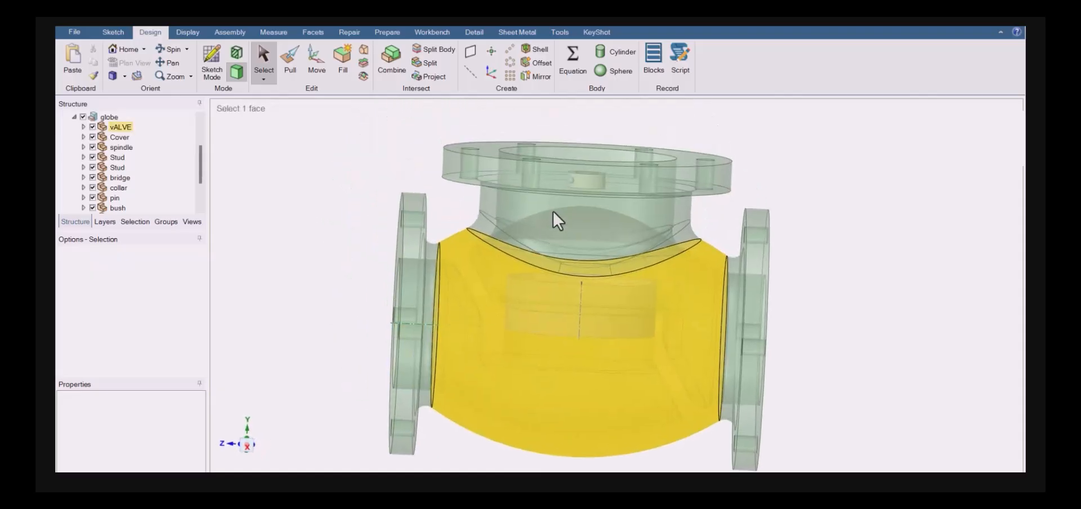
Delete the small collar and the pin left inside the valve body's upper neck
{"action": "scroll", "coordinate": [586, 178], "scroll_direction": "up", "scroll_amount": 2}
{"action": "scroll", "coordinate": [586, 178], "scroll_direction": "down", "scroll_amount": 1, "text": "ctrl"}
{"action": "left_click", "coordinate": [585, 178], "text": "ctrl"}
{"action": "key", "text": "Escape"}
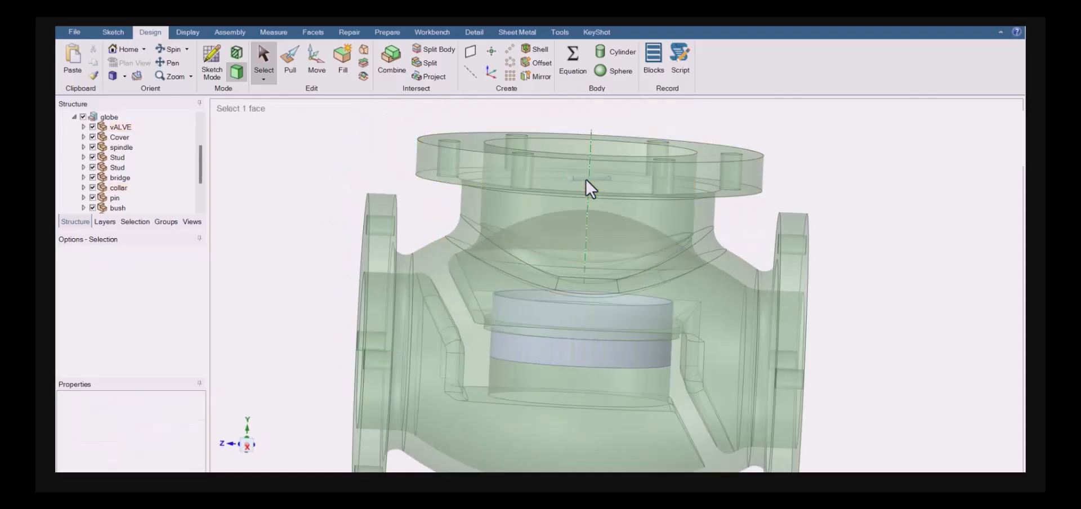
{"action": "scroll", "coordinate": [584, 177], "scroll_direction": "down", "scroll_amount": 2, "text": "ctrl"}
{"action": "triple_click", "coordinate": [584, 179], "text": "ctrl"}
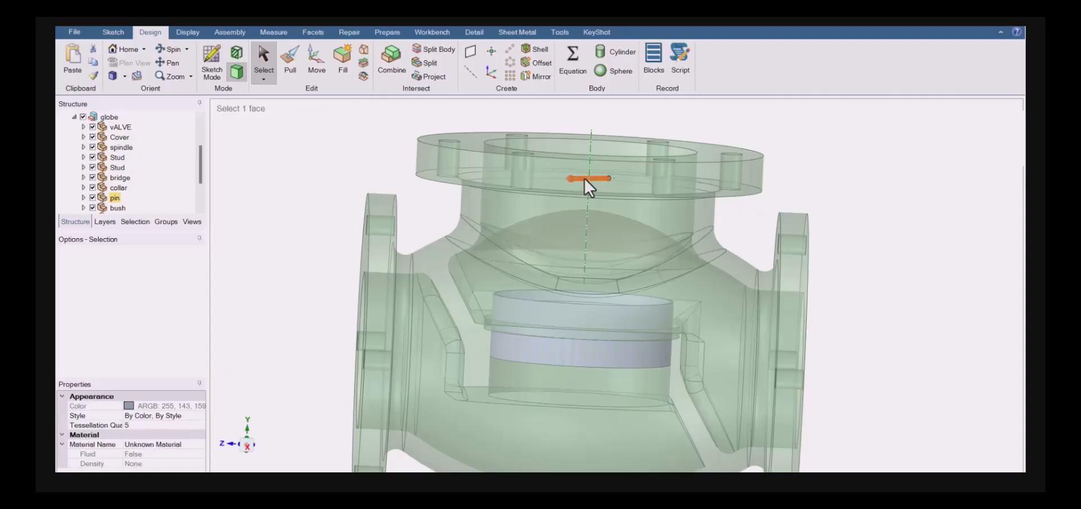
{"action": "key", "text": "Delete"}
Delete the leftover dome-shaped surface inside the valve's upper neck
{"action": "scroll", "coordinate": [586, 188], "scroll_direction": "down", "scroll_amount": 3}
{"action": "scroll", "coordinate": [589, 255], "scroll_direction": "up", "scroll_amount": 2}
{"action": "mouse_move", "coordinate": [586, 192]}
{"action": "middle_mouse_down"}
{"action": "mouse_move", "coordinate": [588, 255]}
{"action": "mouse_move", "coordinate": [603, 234]}
{"action": "mouse_move", "coordinate": [601, 191]}
{"action": "middle_mouse_up"}
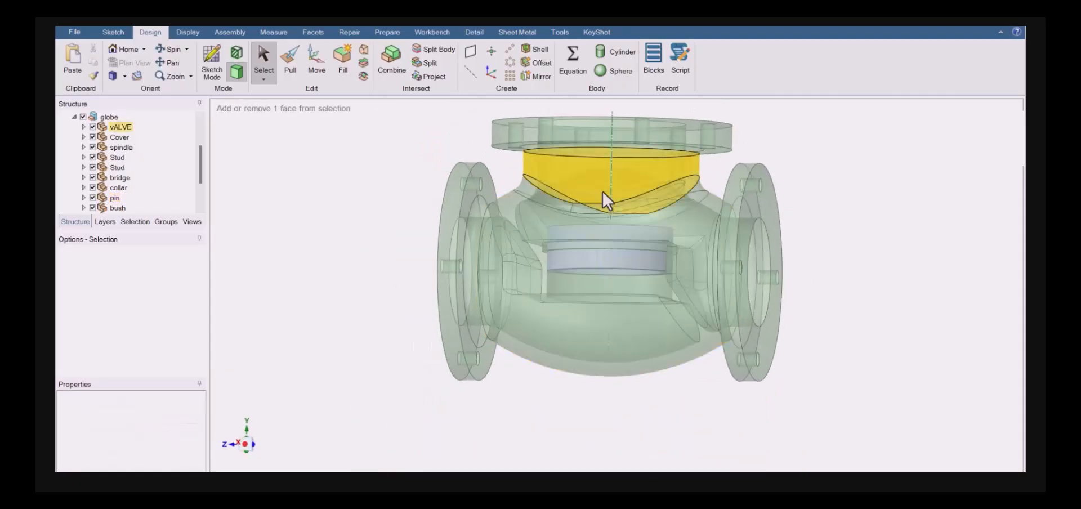
{"action": "left_click", "coordinate": [601, 185], "text": "ctrl"}
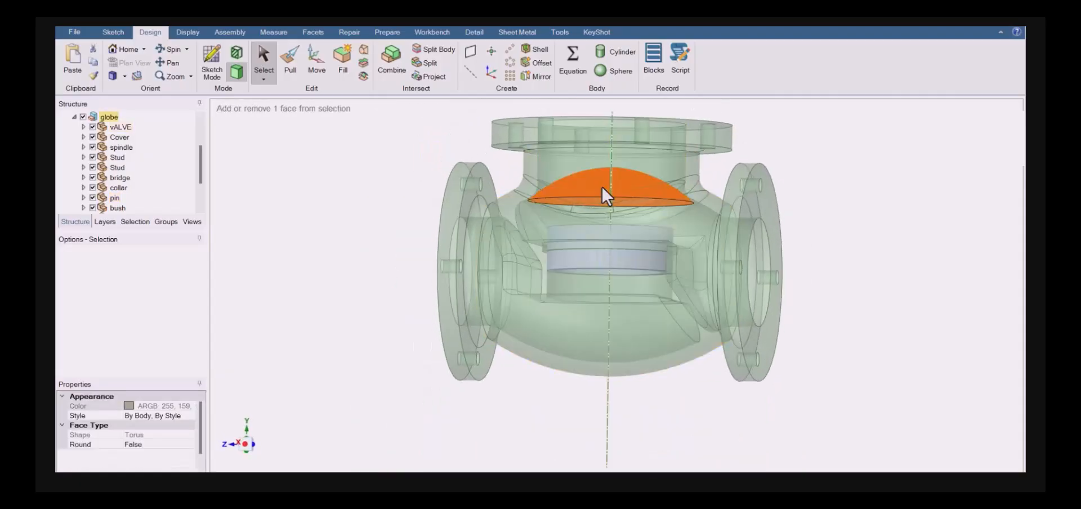
{"action": "key", "text": "Escape"}
{"action": "mouse_move", "coordinate": [608, 226]}
{"action": "middle_mouse_down"}
{"action": "mouse_move", "coordinate": [631, 236]}
{"action": "mouse_move", "coordinate": [616, 239]}
{"action": "mouse_move", "coordinate": [624, 229]}
{"action": "middle_mouse_up"}
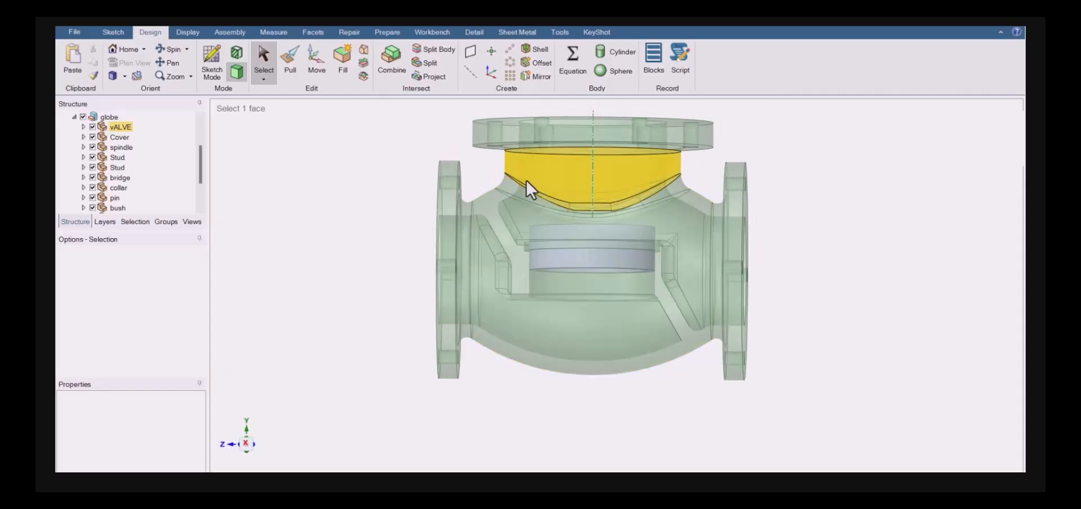
Move the seat ring straight up along the vertical axis into the upper neck of the valve body
{"action": "scroll", "coordinate": [555, 232], "scroll_direction": "down", "scroll_amount": 2, "text": "ctrl"}
{"action": "left_click", "coordinate": [555, 240]}
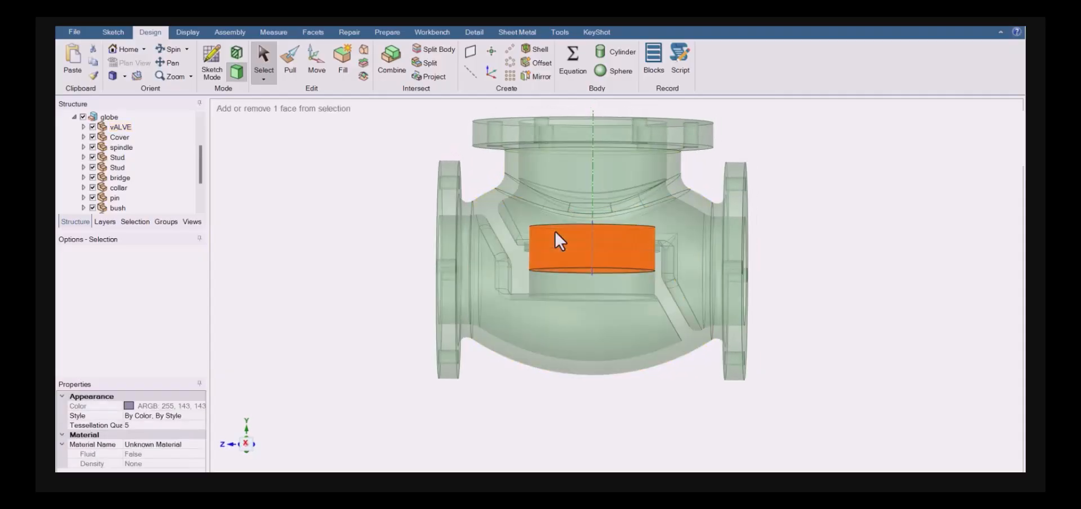
{"action": "key", "text": "m"}
{"action": "left_click_drag", "start_coordinate": [593, 197], "coordinate": [591, 125]}
{"action": "key", "text": "Escape"}
{"action": "key", "text": "Escape"}
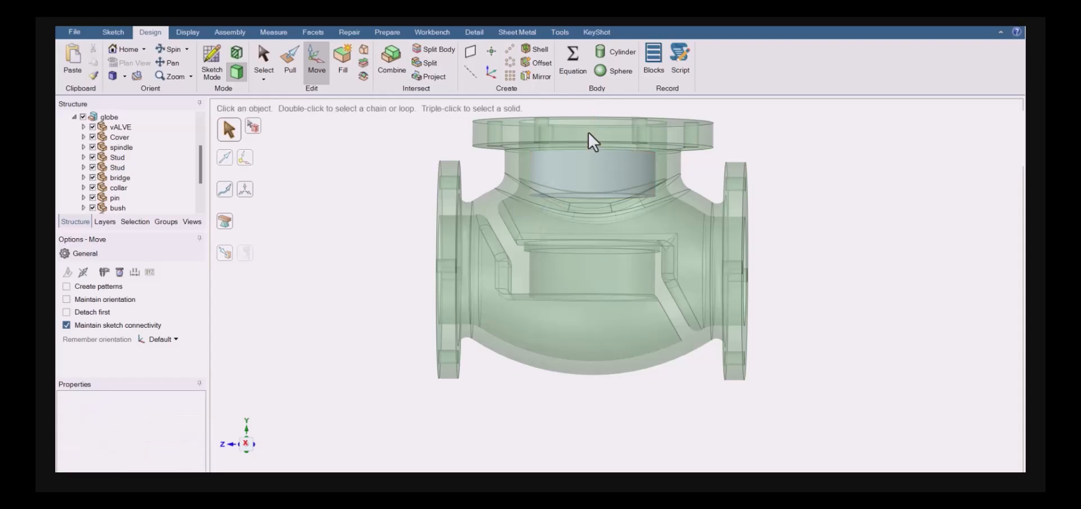
Clear the seat ring selection and set the valve body's display style to opaque
{"action": "scroll", "coordinate": [597, 236], "scroll_direction": "down", "scroll_amount": 2}
{"action": "middle_click_drag", "start_coordinate": [612, 241], "coordinate": [583, 236]}
{"action": "left_click", "coordinate": [559, 183]}
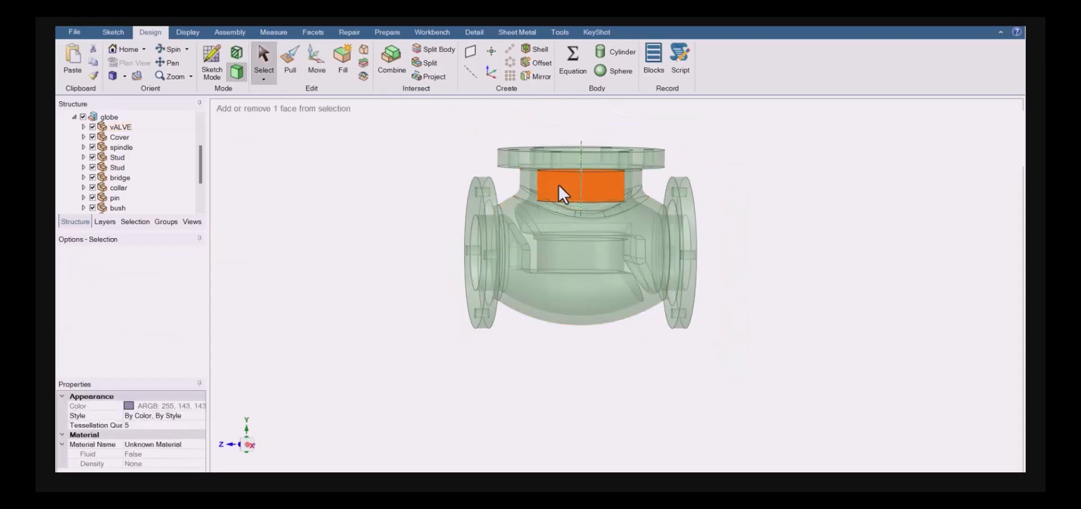
{"action": "key", "text": "Escape"}
{"action": "middle_click_drag", "start_coordinate": [558, 183], "coordinate": [572, 252]}
{"action": "triple_click", "coordinate": [573, 252]}
{"action": "right_click", "coordinate": [572, 252]}
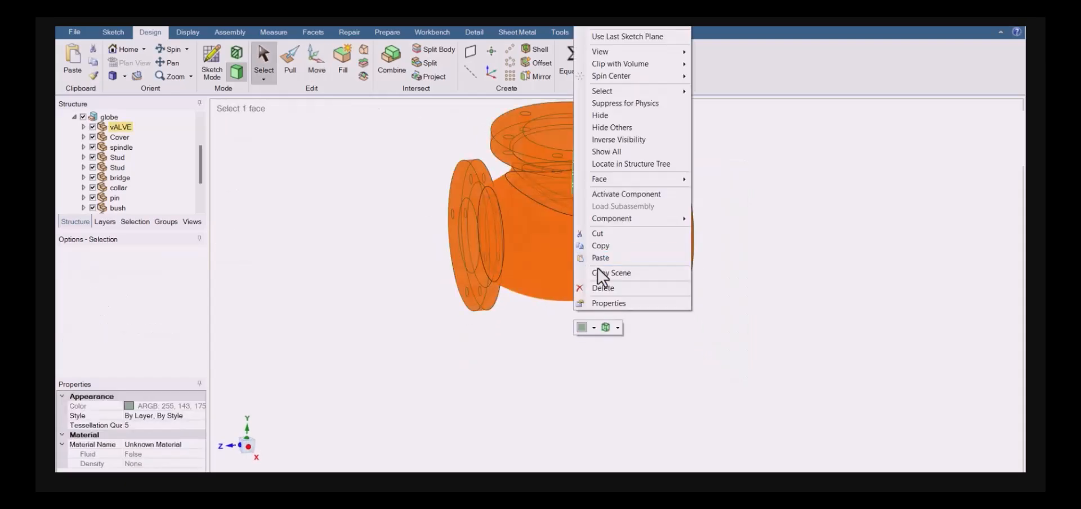
{"action": "left_click", "coordinate": [611, 329]}
{"action": "left_click", "coordinate": [627, 355]}
{"action": "middle_click_drag", "start_coordinate": [688, 266], "coordinate": [708, 339], "text": "shift"}
{"action": "key", "text": "Escape"}
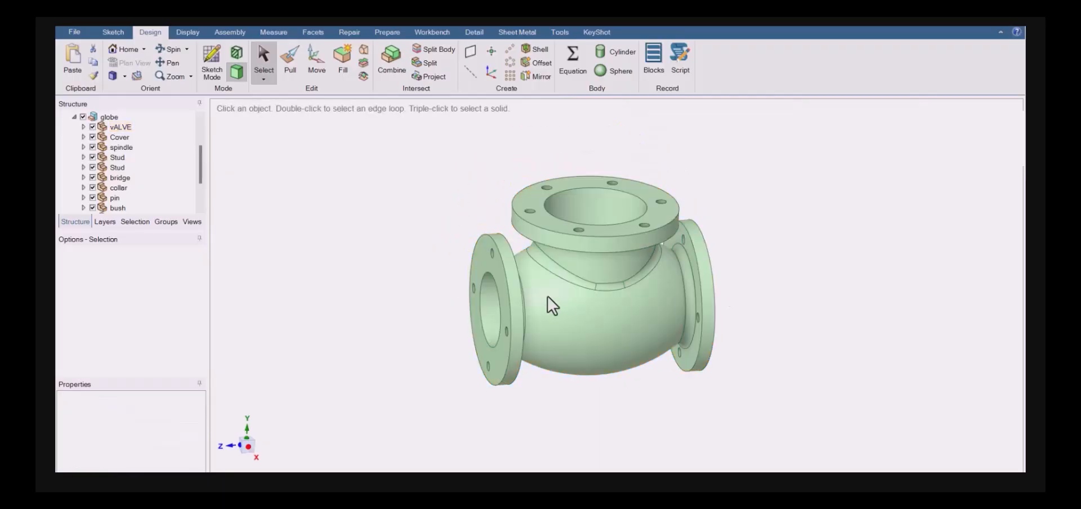
Extract the enclosed fluid volume of the valve body from its three flange faces, using an inner bore face as the seed
{"action": "left_click", "coordinate": [431, 32]}
{"action": "left_click", "coordinate": [389, 32]}
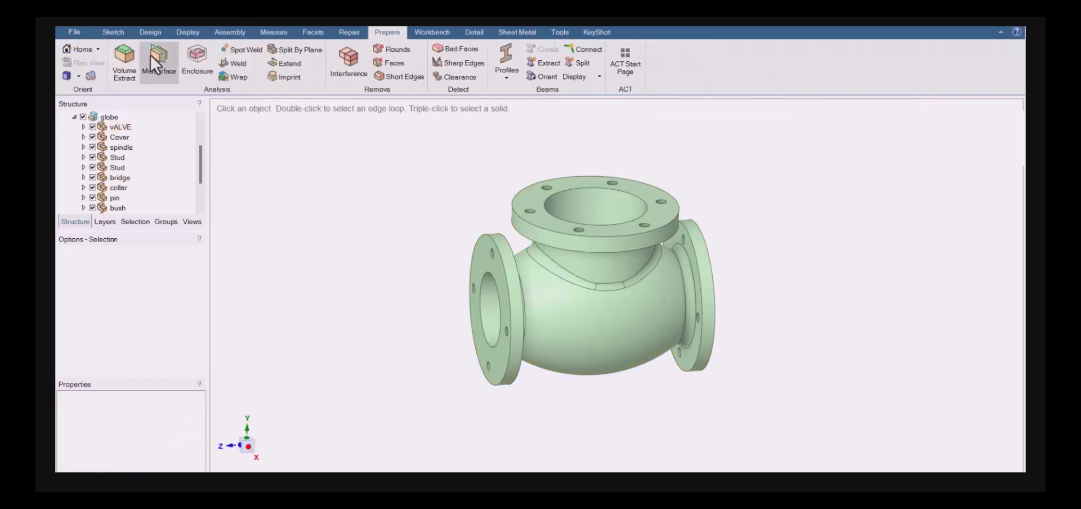
{"action": "left_click", "coordinate": [124, 61]}
{"action": "left_click", "coordinate": [475, 339]}
{"action": "left_click", "coordinate": [551, 232], "text": "ctrl"}
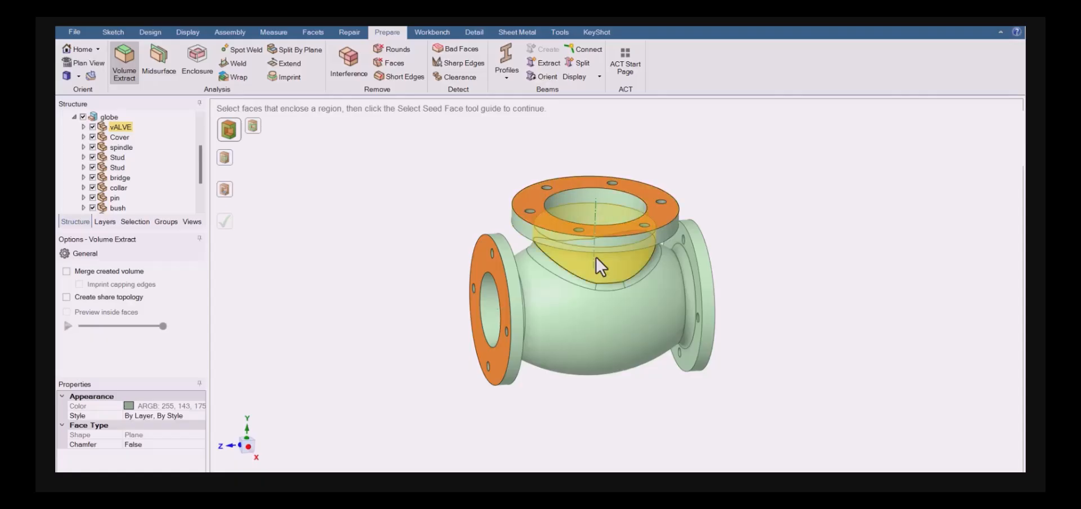
{"action": "middle_click_drag", "start_coordinate": [595, 255], "coordinate": [713, 285]}
{"action": "left_click", "coordinate": [713, 284], "text": "ctrl"}
{"action": "left_click", "coordinate": [225, 189]}
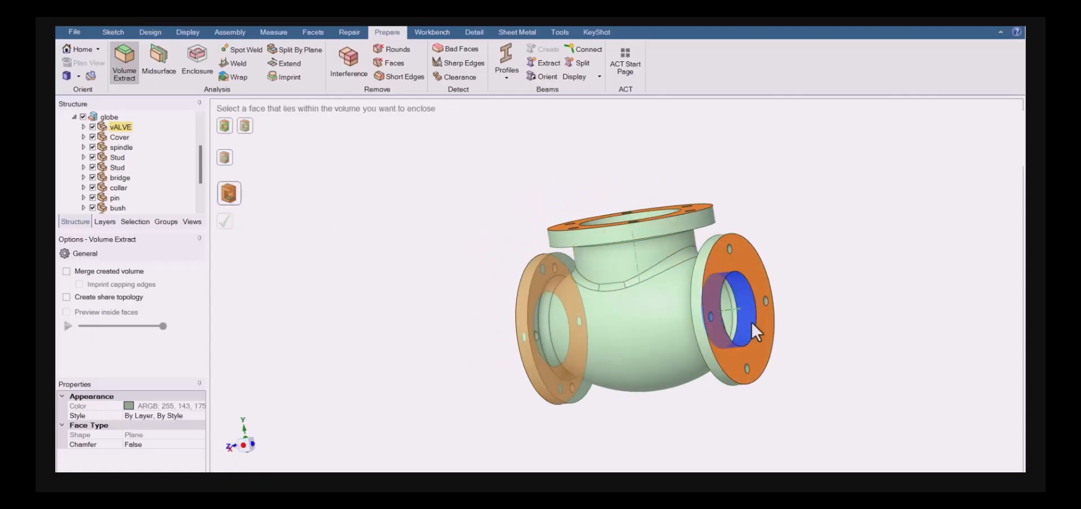
{"action": "left_click", "coordinate": [227, 224]}
Suppress the whole valve body for physics
{"action": "middle_click_drag", "start_coordinate": [386, 253], "coordinate": [492, 304]}
{"action": "key", "text": "Escape"}
{"action": "left_click", "coordinate": [531, 282]}
{"action": "triple_click", "coordinate": [531, 282]}
{"action": "right_click", "coordinate": [531, 282]}
{"action": "left_click", "coordinate": [579, 104]}
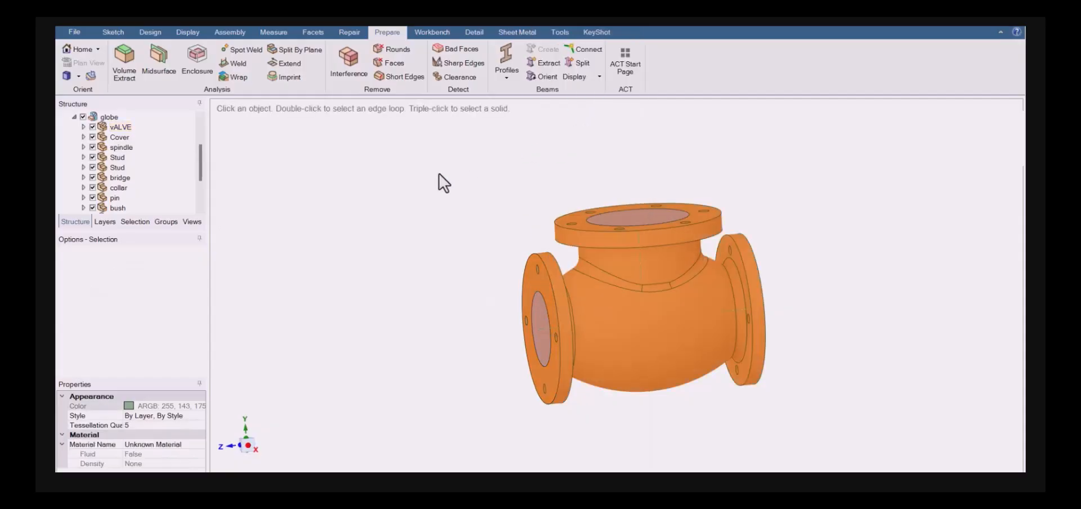
Hide all suppressed components so only the extracted fluid volume and the seat ring are displayed
{"action": "right_click", "coordinate": [439, 173]}
{"action": "left_click", "coordinate": [493, 286]}
{"action": "middle_click_drag", "start_coordinate": [437, 270], "coordinate": [416, 239]}
{"action": "right_click", "coordinate": [333, 193]}
{"action": "left_click", "coordinate": [420, 289]}
{"action": "right_click", "coordinate": [360, 209]}
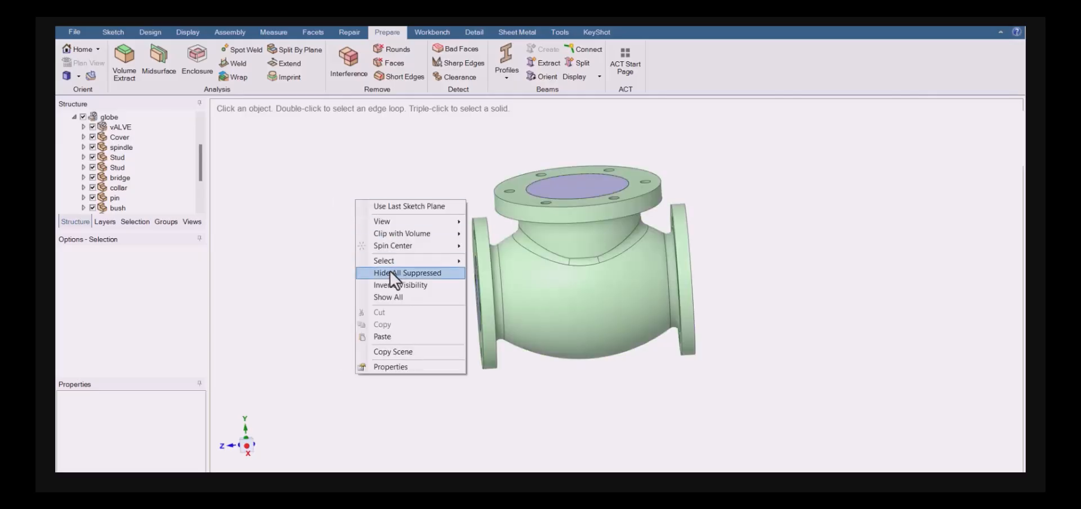
{"action": "left_click", "coordinate": [390, 270]}
Set the extracted fluid volume's display style to transparent
{"action": "left_click", "coordinate": [570, 217]}
{"action": "right_click", "coordinate": [570, 218]}
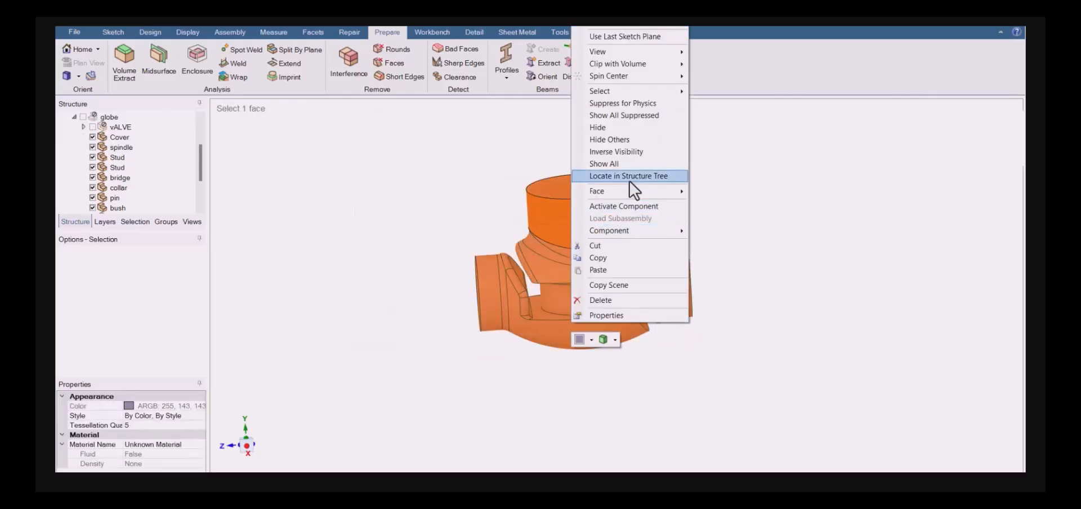
{"action": "left_click", "coordinate": [614, 339]}
{"action": "left_click", "coordinate": [623, 369]}
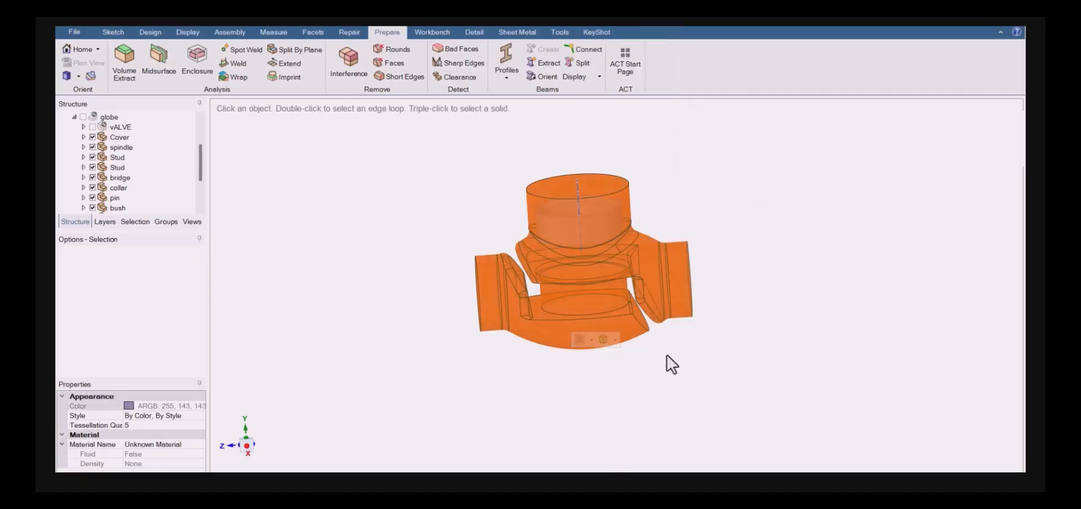
{"action": "left_click", "coordinate": [663, 355]}
Examine the seat ring's position inside the upper neck of the transparent fluid volume from several angles
{"action": "middle_click_drag", "start_coordinate": [613, 259], "coordinate": [601, 259]}
{"action": "scroll", "coordinate": [584, 204], "scroll_direction": "up", "scroll_amount": 3}
{"action": "middle_click_drag", "start_coordinate": [584, 205], "coordinate": [605, 258]}
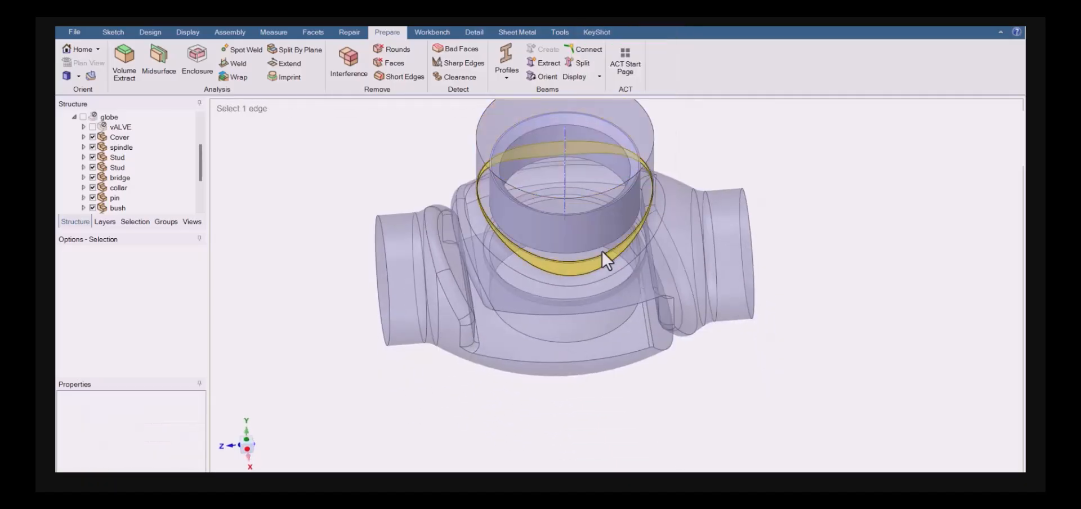
{"action": "scroll", "coordinate": [586, 187], "scroll_direction": "down", "scroll_amount": 1}
{"action": "middle_click_drag", "start_coordinate": [586, 187], "coordinate": [582, 139]}
{"action": "left_click", "coordinate": [585, 177]}
{"action": "middle_click_drag", "start_coordinate": [586, 177], "coordinate": [545, 246]}
{"action": "scroll", "coordinate": [554, 225], "scroll_direction": "down", "scroll_amount": 3, "text": "ctrl"}
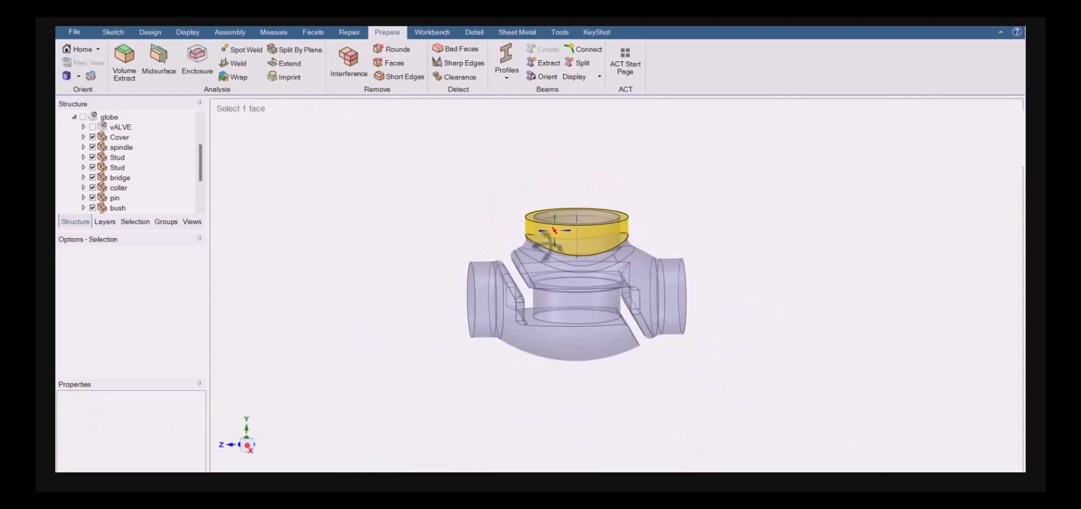
{"action": "scroll", "coordinate": [553, 243], "scroll_direction": "up", "scroll_amount": 3}
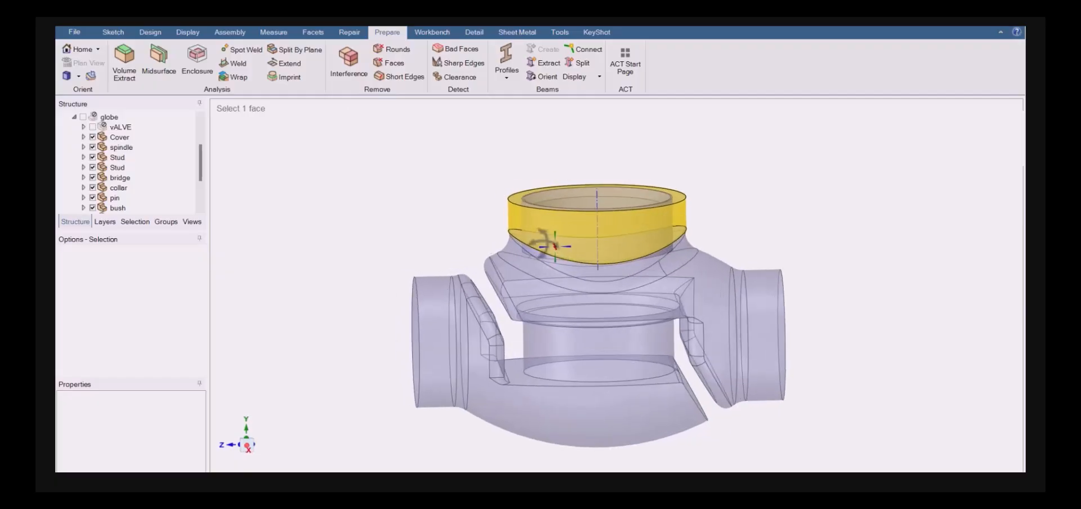
View the fluid volume along the X axis and move the seat ring slightly down inside the upper neck
{"action": "left_click", "coordinate": [247, 445]}
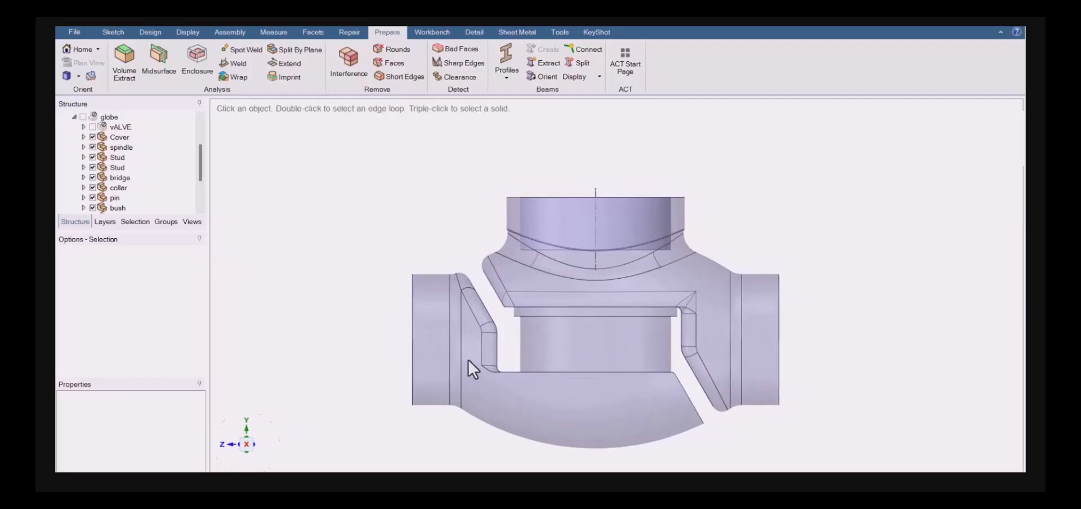
{"action": "left_click", "coordinate": [567, 232]}
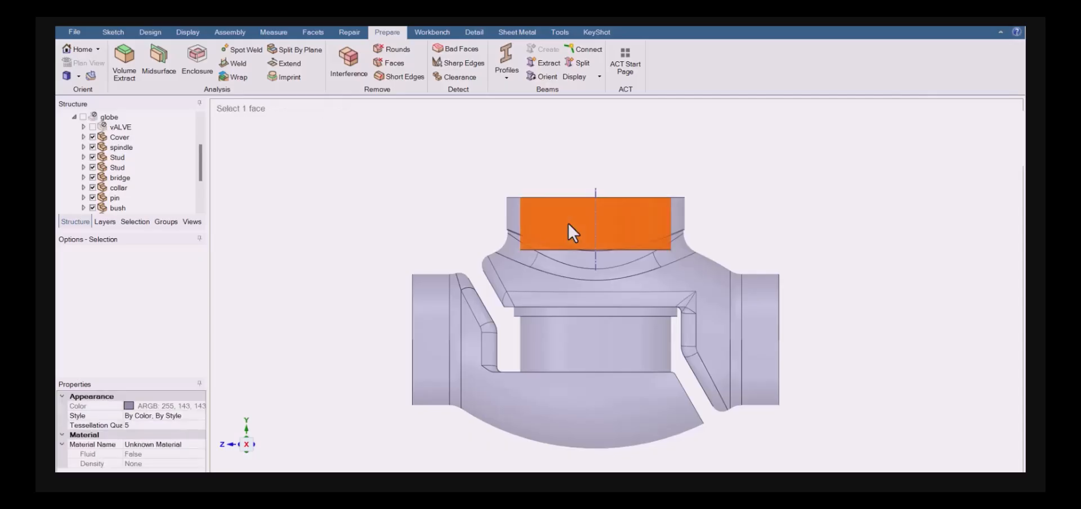
{"action": "key", "text": "m"}
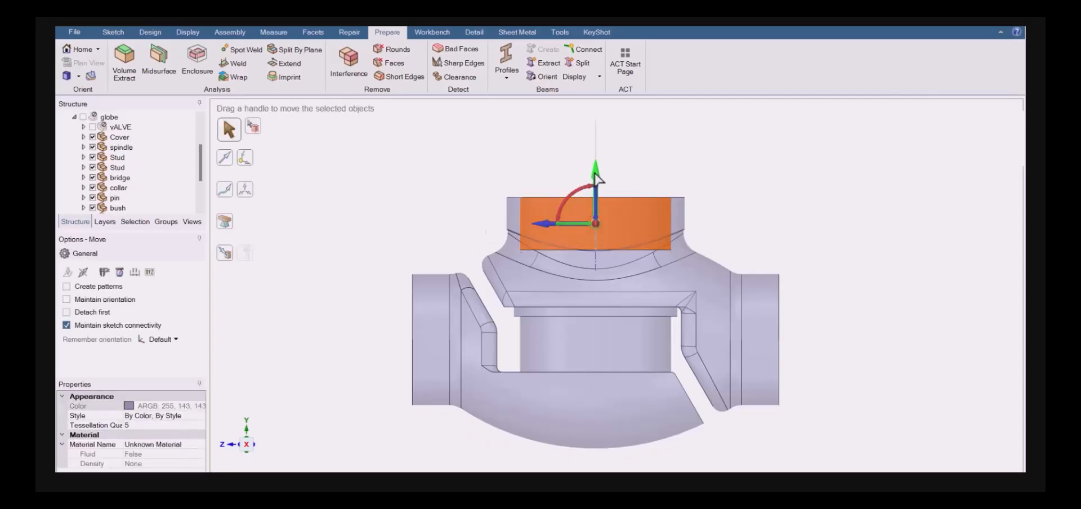
{"action": "left_click_drag", "start_coordinate": [598, 179], "coordinate": [599, 194]}
{"action": "key", "text": "Escape"}
{"action": "left_click", "coordinate": [530, 193]}
{"action": "middle_click_drag", "start_coordinate": [530, 193], "coordinate": [542, 234]}
{"action": "key", "text": "Escape"}
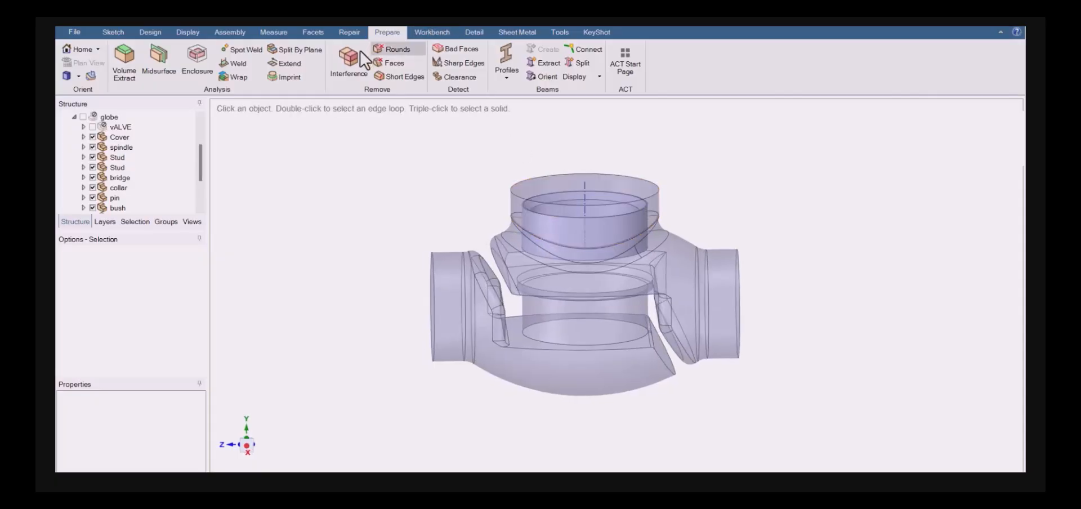
Run the Interference check on the bodies and fill the seat ring's central opening to form a solid disc
{"action": "left_click", "coordinate": [349, 59]}
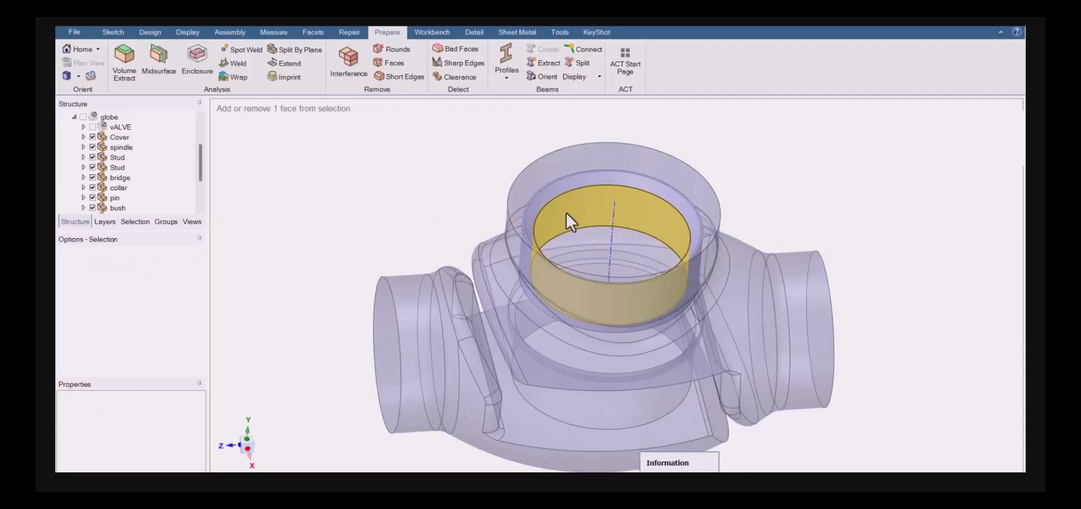
{"action": "left_click", "coordinate": [565, 213]}
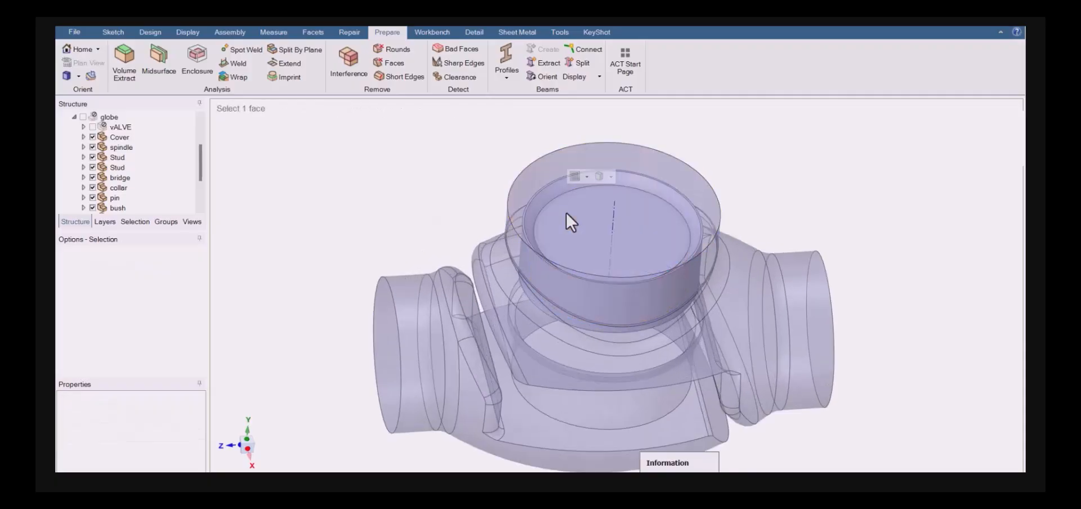
Isolate the filled disc and try to split it with the Split Body tool
{"action": "left_click", "coordinate": [574, 217], "text": "ctrl"}
{"action": "right_click", "coordinate": [574, 216]}
{"action": "left_click", "coordinate": [644, 224]}
{"action": "mouse_move", "coordinate": [495, 217]}
{"action": "middle_mouse_down"}
{"action": "mouse_move", "coordinate": [485, 130]}
{"action": "mouse_move", "coordinate": [497, 210]}
{"action": "middle_mouse_up"}
{"action": "key", "text": "i"}
{"action": "left_click", "coordinate": [592, 234]}
{"action": "left_click", "coordinate": [592, 234]}
{"action": "left_click", "coordinate": [533, 219]}
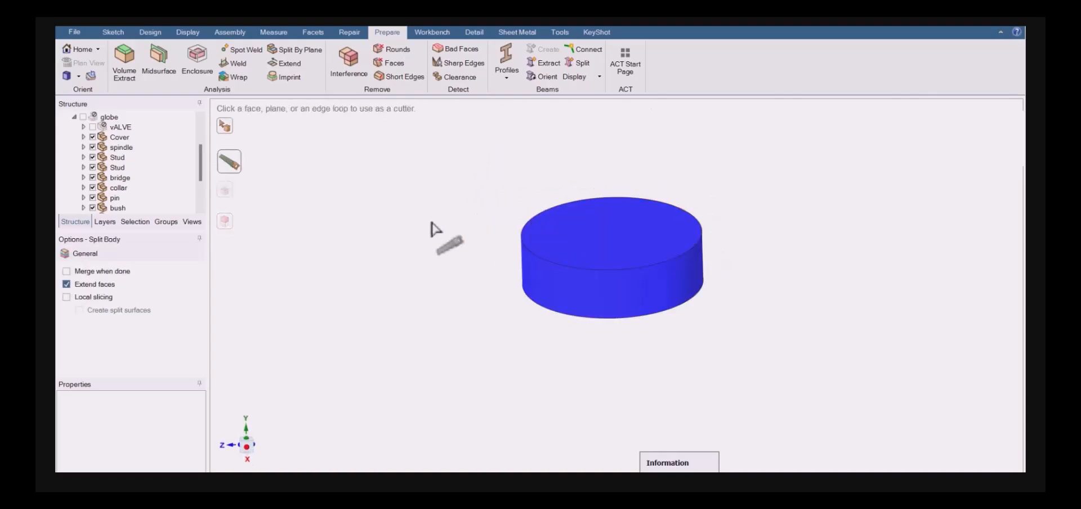
{"action": "key", "text": "Escape"}
Bring back the hidden valve body around the disc, and hide the suppressed valve body again
{"action": "right_click", "coordinate": [356, 224]}
{"action": "left_click", "coordinate": [386, 297]}
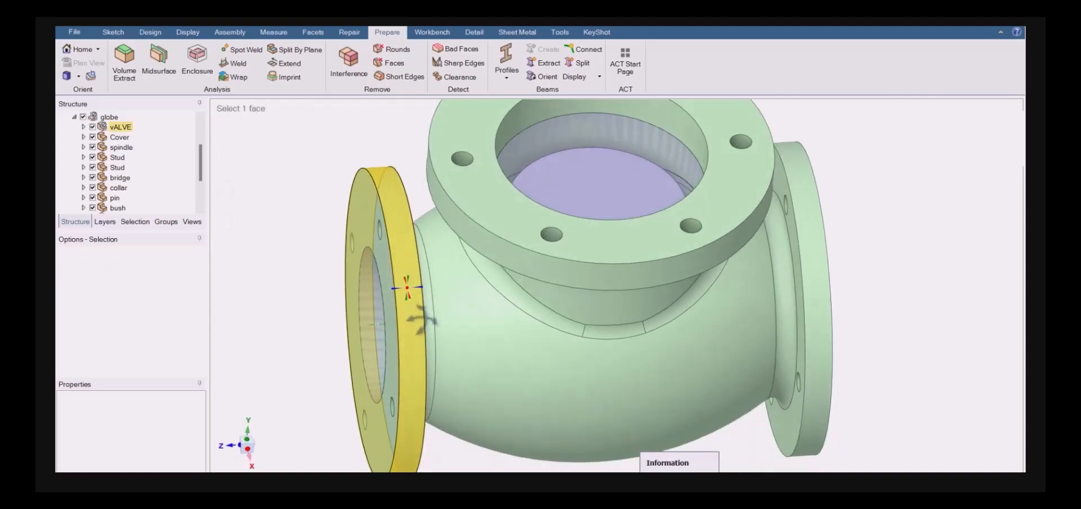
{"action": "middle_click_drag", "start_coordinate": [422, 320], "coordinate": [429, 307]}
{"action": "scroll", "coordinate": [427, 313], "scroll_direction": "down", "scroll_amount": 3}
{"action": "right_click", "coordinate": [294, 205]}
{"action": "left_click", "coordinate": [332, 276]}
{"action": "middle_click_drag", "start_coordinate": [335, 273], "coordinate": [434, 224]}
Delete the disc inside the upper neck of the fluid volume
{"action": "left_click", "coordinate": [549, 234]}
{"action": "left_click", "coordinate": [556, 228]}
{"action": "key", "text": "Delete"}
Set the fluid volume's display style to opaque
{"action": "middle_click_drag", "start_coordinate": [528, 346], "coordinate": [533, 249]}
{"action": "left_click", "coordinate": [533, 248]}
{"action": "right_click", "coordinate": [534, 249]}
{"action": "left_click", "coordinate": [566, 342]}
{"action": "left_click", "coordinate": [589, 367]}
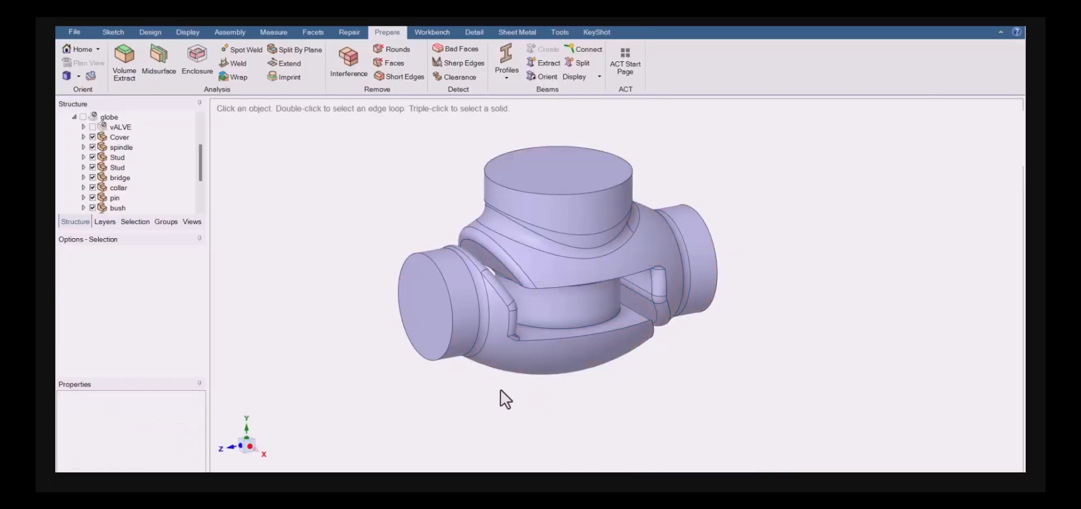
Delete the narrow rounded faces where the two side pipe ends meet the fluid volume's main body
{"action": "scroll", "coordinate": [480, 305], "scroll_direction": "up", "scroll_amount": 2}
{"action": "left_click", "coordinate": [485, 305]}
{"action": "key", "text": "Delete"}
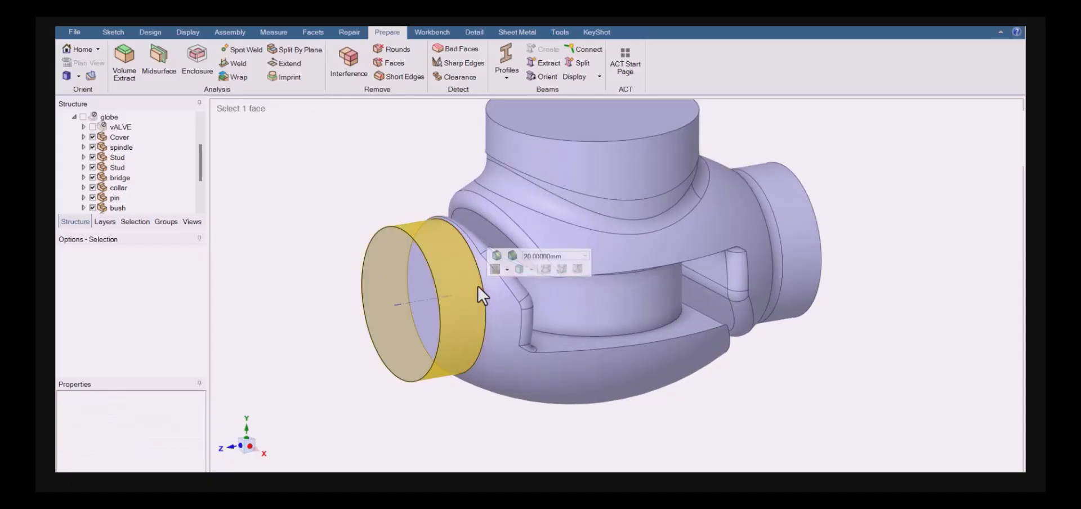
{"action": "scroll", "coordinate": [512, 336], "scroll_direction": "down", "scroll_amount": 2}
{"action": "left_click", "coordinate": [702, 285]}
{"action": "key", "text": "Delete"}
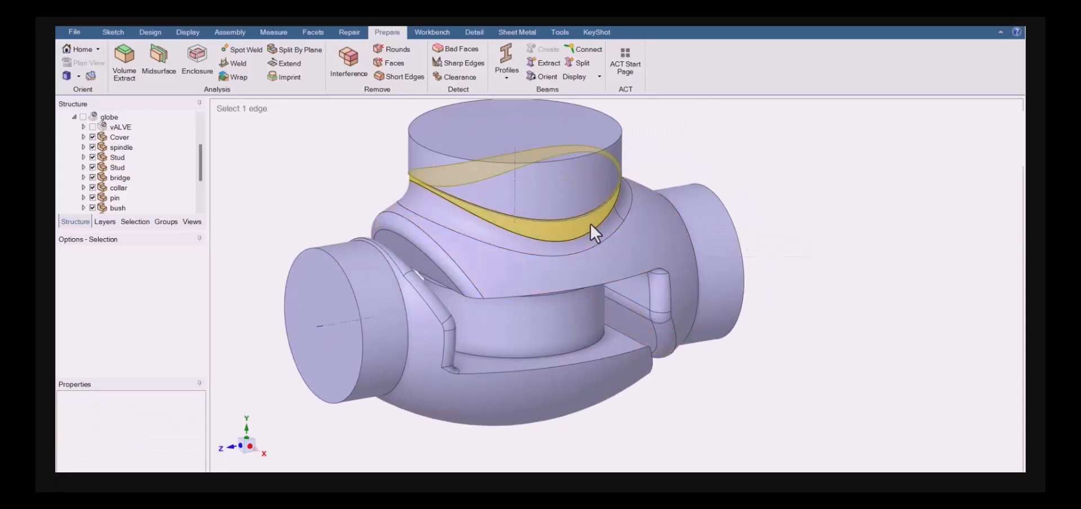
Delete the rounded transition faces between the upper neck and the main body of the fluid volume
{"action": "scroll", "coordinate": [589, 223], "scroll_direction": "up", "scroll_amount": 2}
{"action": "left_click", "coordinate": [590, 223]}
{"action": "key", "text": "Delete"}
{"action": "left_click", "coordinate": [501, 242]}
{"action": "key", "text": "Delete"}
{"action": "scroll", "coordinate": [628, 204], "scroll_direction": "up", "scroll_amount": 1}
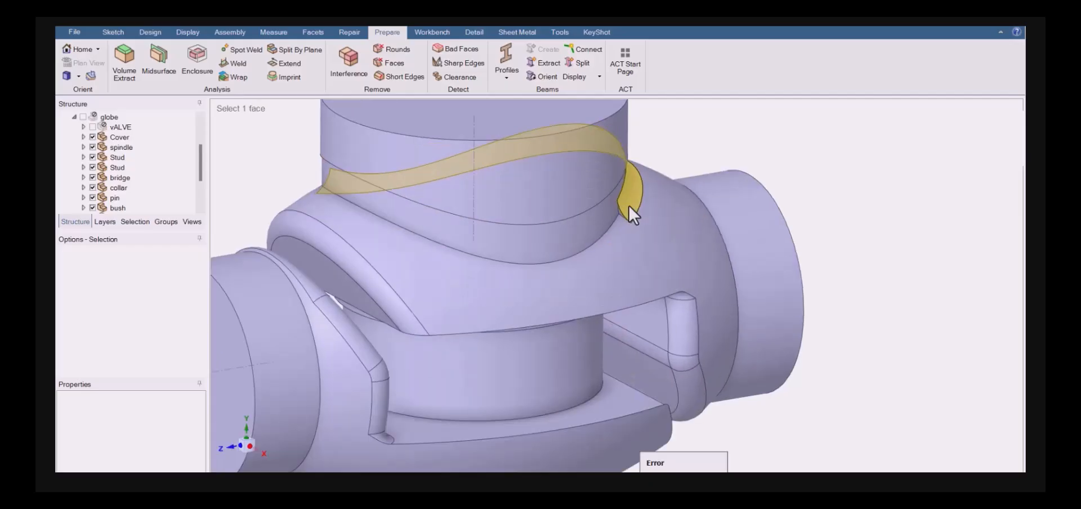
{"action": "left_click", "coordinate": [595, 223]}
{"action": "key", "text": "Delete"}
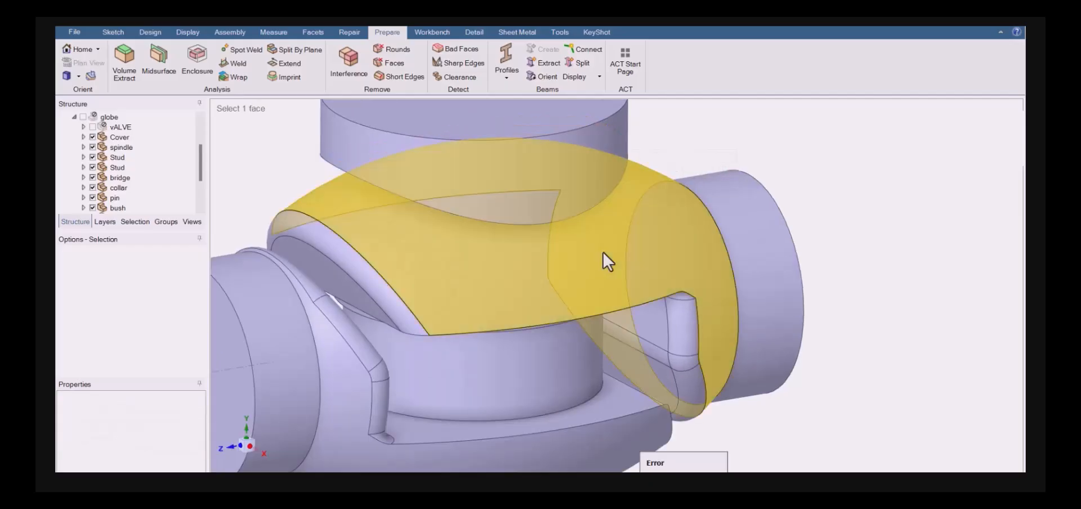
Remove the rounded edge faces, including the corner blend, along the baffle slot near one pipe end
{"action": "scroll", "coordinate": [597, 236], "scroll_direction": "down", "scroll_amount": 2}
{"action": "scroll", "coordinate": [594, 229], "scroll_direction": "down", "scroll_amount": 1}
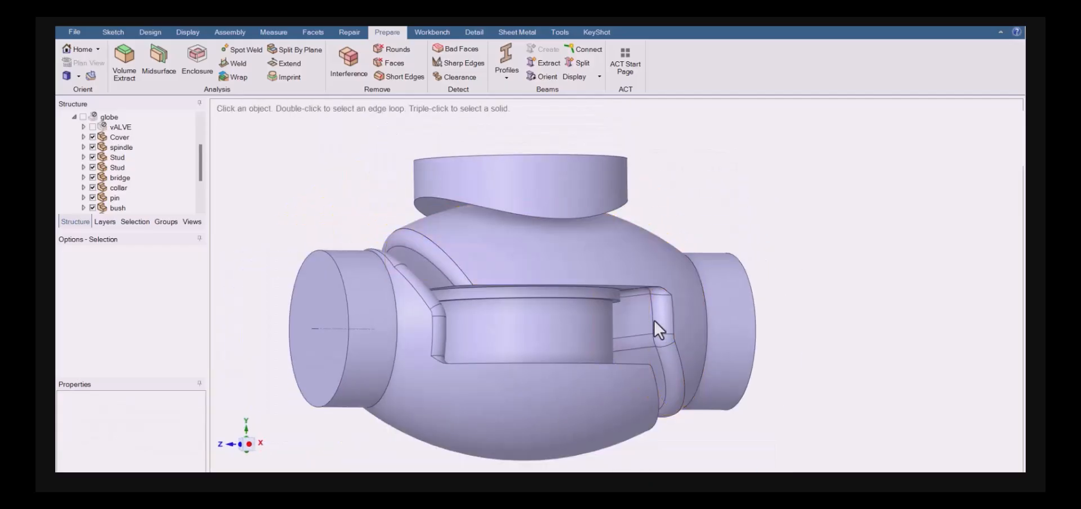
{"action": "left_click", "coordinate": [666, 310]}
{"action": "scroll", "coordinate": [666, 309], "scroll_direction": "up", "scroll_amount": 3}
{"action": "key", "text": "Delete"}
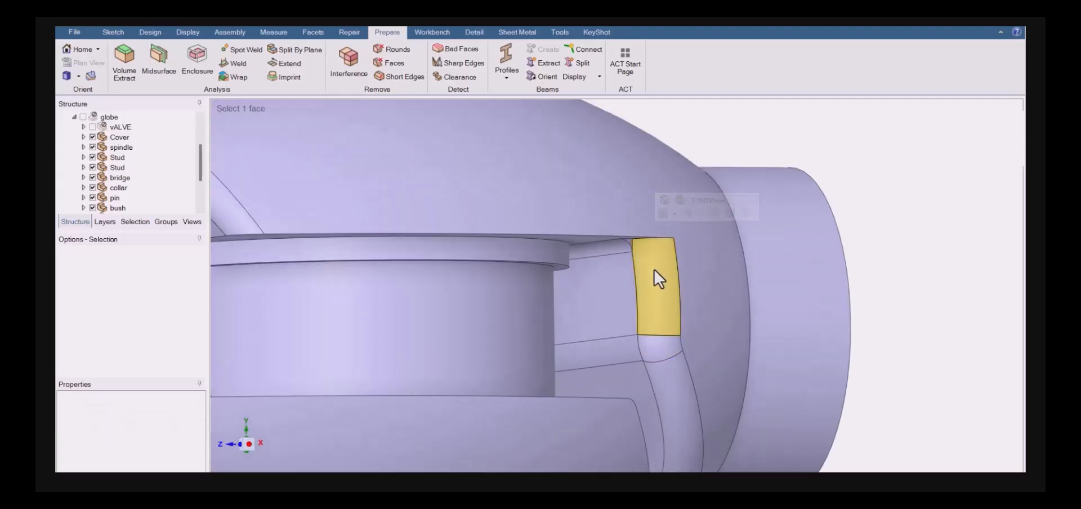
{"action": "left_click", "coordinate": [660, 341]}
{"action": "key", "text": "Delete"}
{"action": "left_click", "coordinate": [670, 374]}
{"action": "key", "text": "Delete"}
Remove the leftover long round and small corner face inside the baffle slot on the opposite side of the volume
{"action": "scroll", "coordinate": [605, 292], "scroll_direction": "down", "scroll_amount": 4}
{"action": "middle_click_drag", "start_coordinate": [602, 294], "coordinate": [554, 304]}
{"action": "scroll", "coordinate": [353, 329], "scroll_direction": "down", "scroll_amount": 3}
{"action": "scroll", "coordinate": [306, 332], "scroll_direction": "up", "scroll_amount": 5}
{"action": "middle_click_drag", "start_coordinate": [457, 305], "coordinate": [448, 237]}
{"action": "scroll", "coordinate": [460, 408], "scroll_direction": "up", "scroll_amount": 3}
{"action": "middle_click_drag", "start_coordinate": [590, 353], "coordinate": [506, 275], "text": "shift"}
{"action": "left_click", "coordinate": [493, 276]}
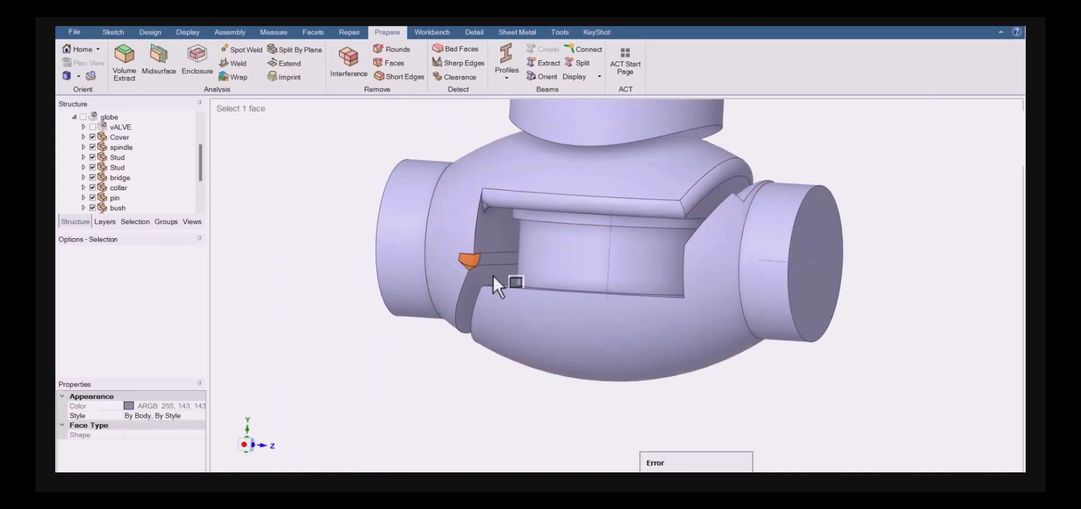
{"action": "left_click", "coordinate": [488, 260]}
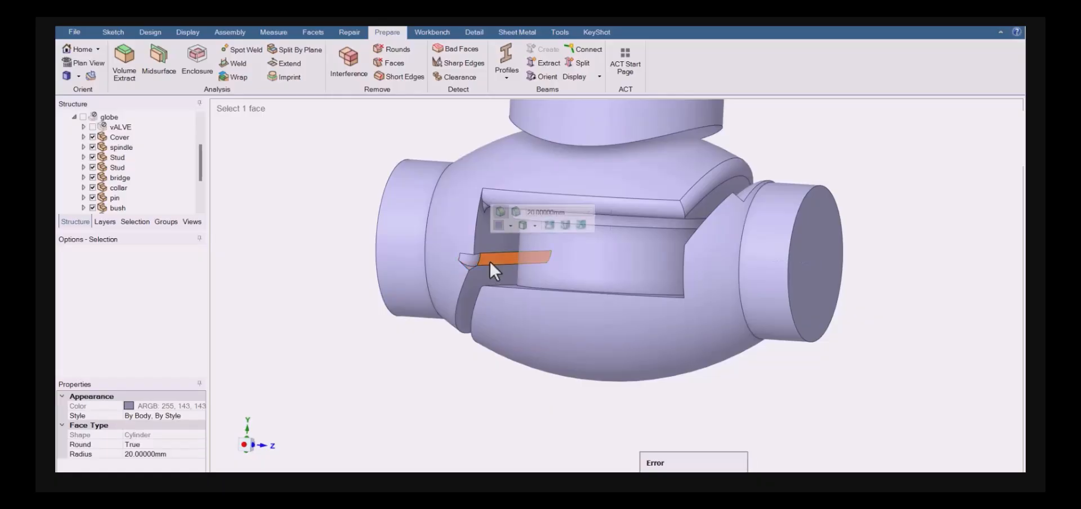
{"action": "left_click", "coordinate": [491, 251]}
{"action": "left_click_drag", "start_coordinate": [445, 244], "coordinate": [496, 275]}
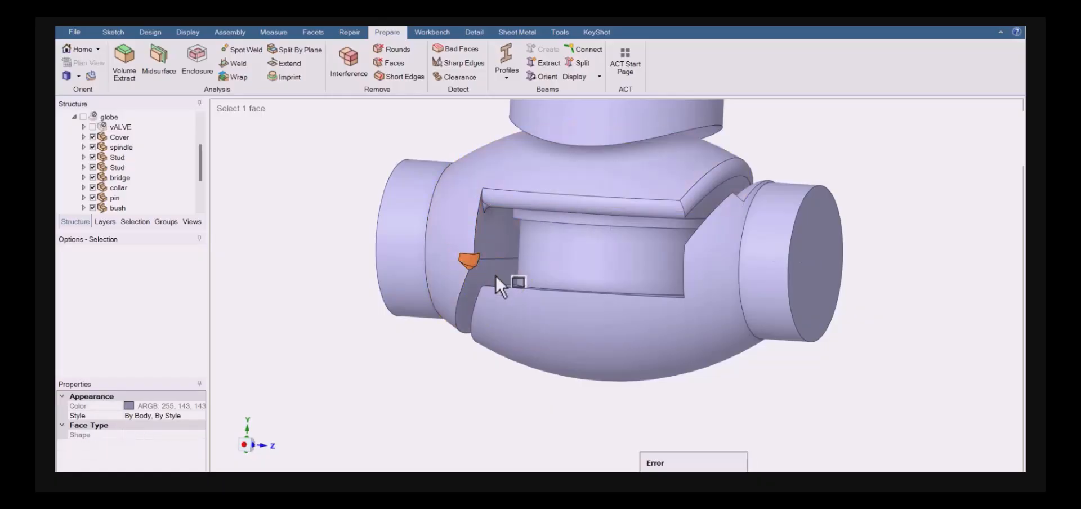
{"action": "key", "text": "Delete"}
Select the rounded faces along the other baffle slot's edge as a group and delete them
{"action": "middle_click_drag", "start_coordinate": [496, 273], "coordinate": [769, 270]}
{"action": "left_click_drag", "start_coordinate": [451, 189], "coordinate": [497, 362]}
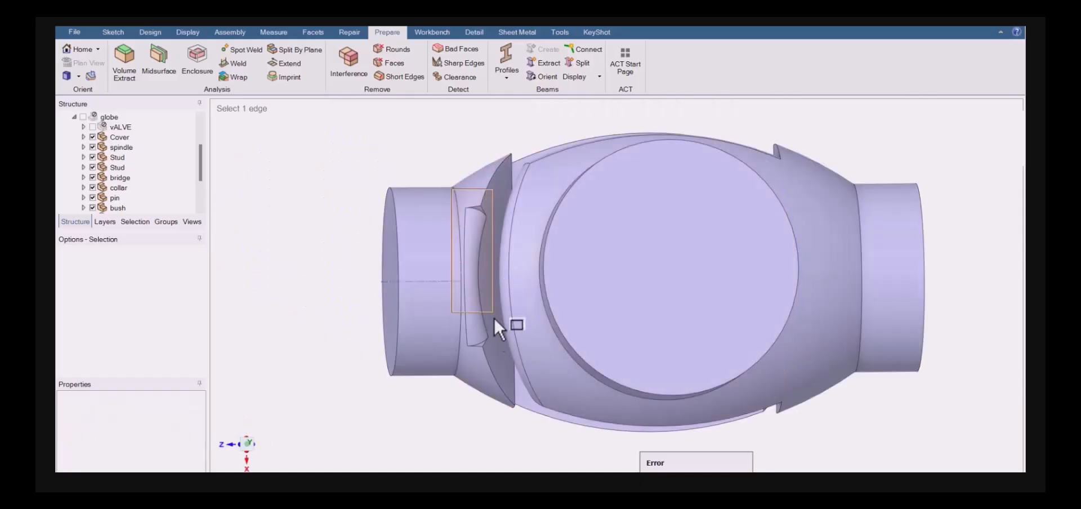
{"action": "key", "text": "Delete"}
Fill away the remaining small faces around the baffle slot of the fluid volume
{"action": "scroll", "coordinate": [493, 305], "scroll_direction": "down", "scroll_amount": 3}
{"action": "middle_click_drag", "start_coordinate": [487, 306], "coordinate": [603, 265]}
{"action": "middle_click_drag", "start_coordinate": [639, 299], "coordinate": [583, 249]}
{"action": "scroll", "coordinate": [583, 249], "scroll_direction": "up", "scroll_amount": 2}
{"action": "left_click", "coordinate": [707, 220]}
{"action": "left_click", "coordinate": [674, 228]}
{"action": "key", "text": "f"}
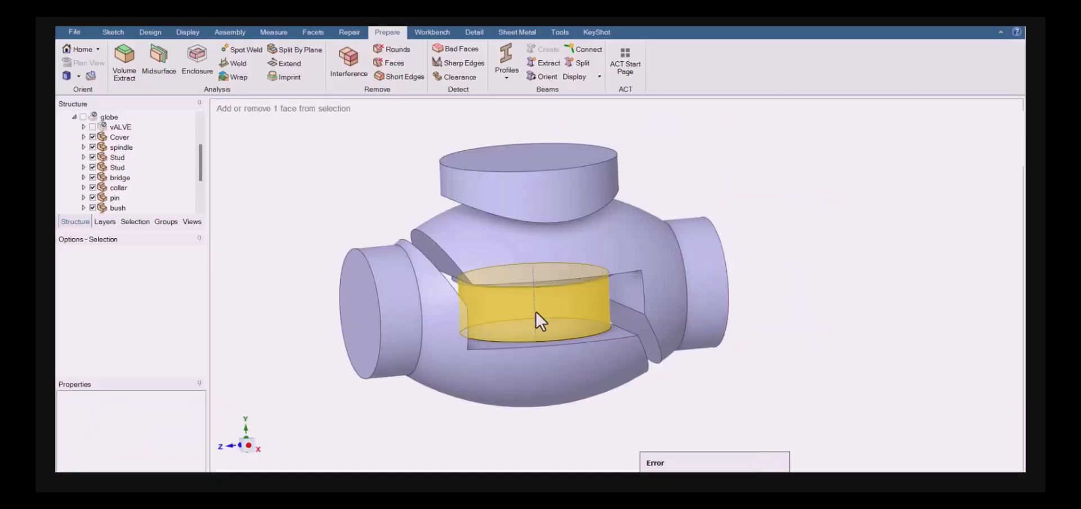
Delete the cylindrical neck piece above the fluid volume and open a section view through the volume's seat area
{"action": "triple_click", "coordinate": [537, 193]}
{"action": "key", "text": "Delete"}
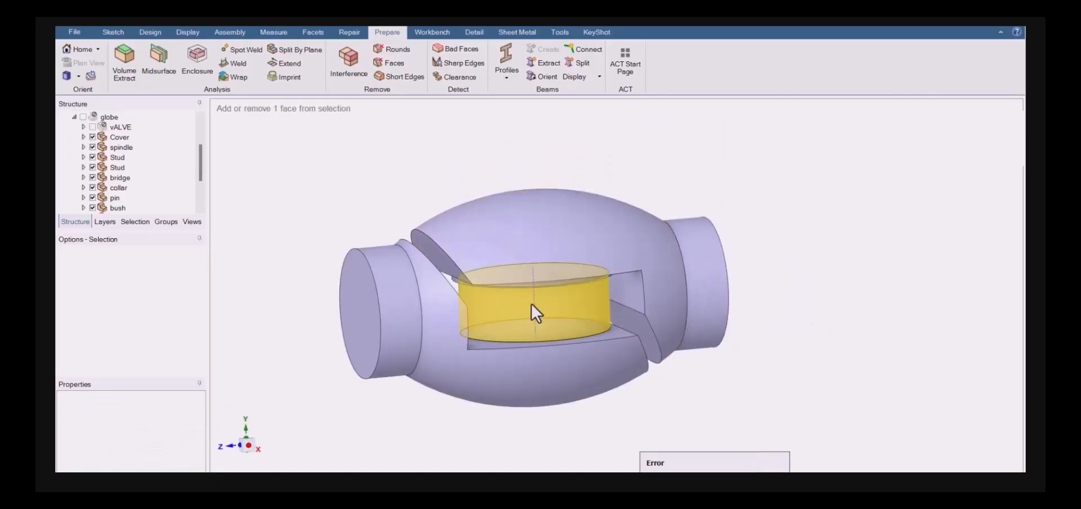
{"action": "left_click", "coordinate": [533, 302]}
{"action": "key", "text": "x"}
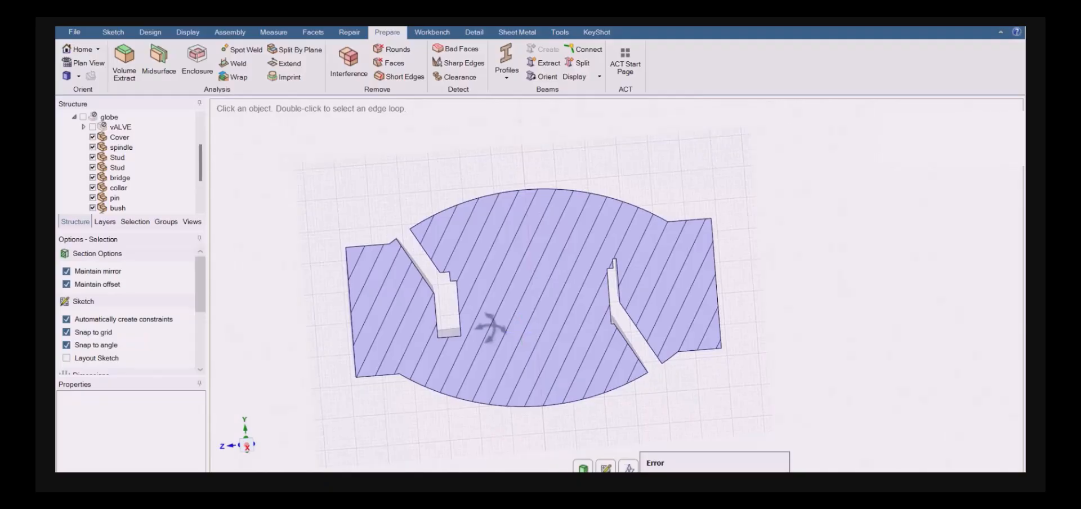
Leave the section view and invert the visibility to bring the cylindrical disc above the fluid volume back into view
{"action": "key", "text": "d"}
{"action": "right_click", "coordinate": [314, 163]}
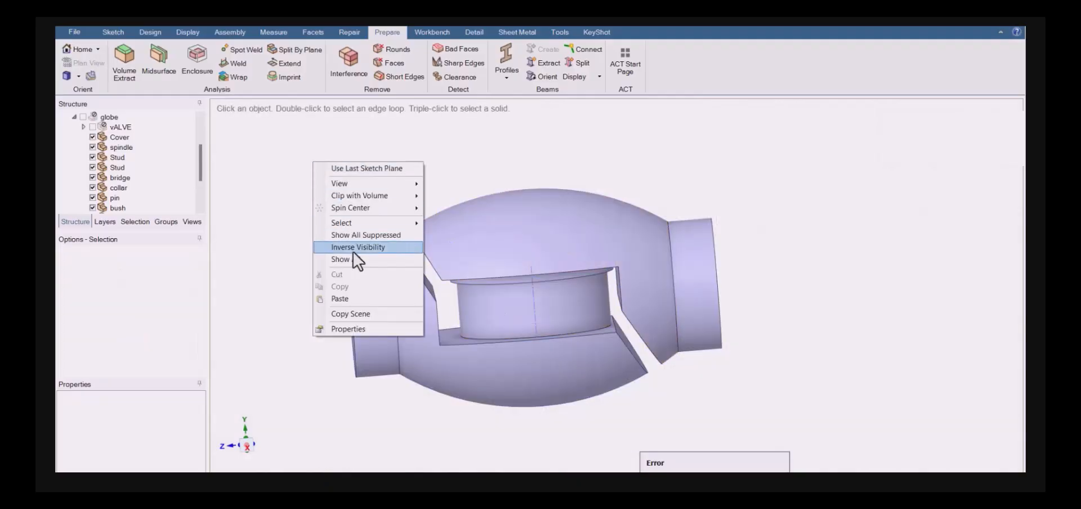
{"action": "left_click", "coordinate": [354, 248]}
{"action": "right_click", "coordinate": [292, 164]}
{"action": "left_click", "coordinate": [334, 246]}
Select the whole fluid volume body and set its display style to Transparent
{"action": "left_click", "coordinate": [508, 241]}
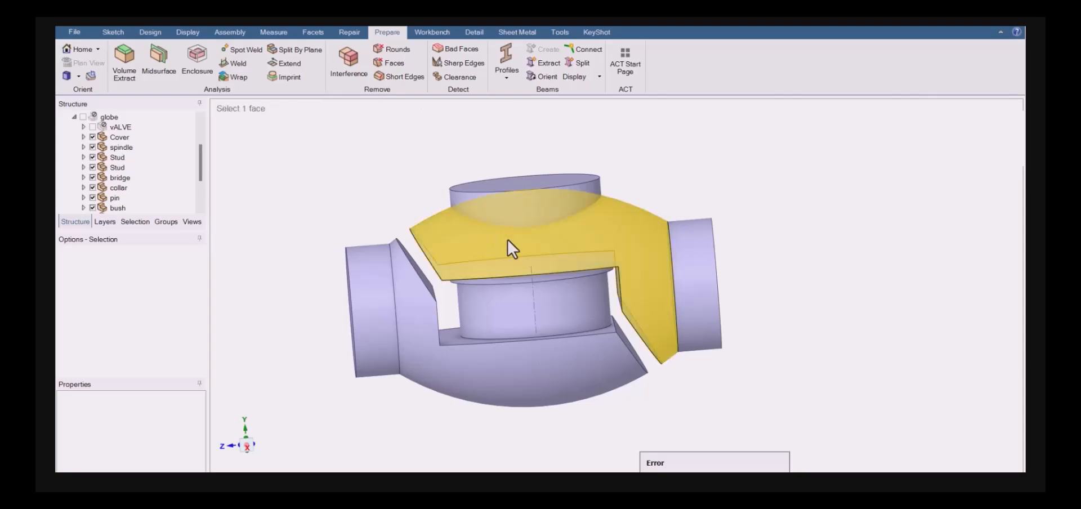
{"action": "triple_click", "coordinate": [508, 240]}
{"action": "right_click", "coordinate": [507, 240]}
{"action": "left_click", "coordinate": [552, 340]}
{"action": "left_click", "coordinate": [558, 354]}
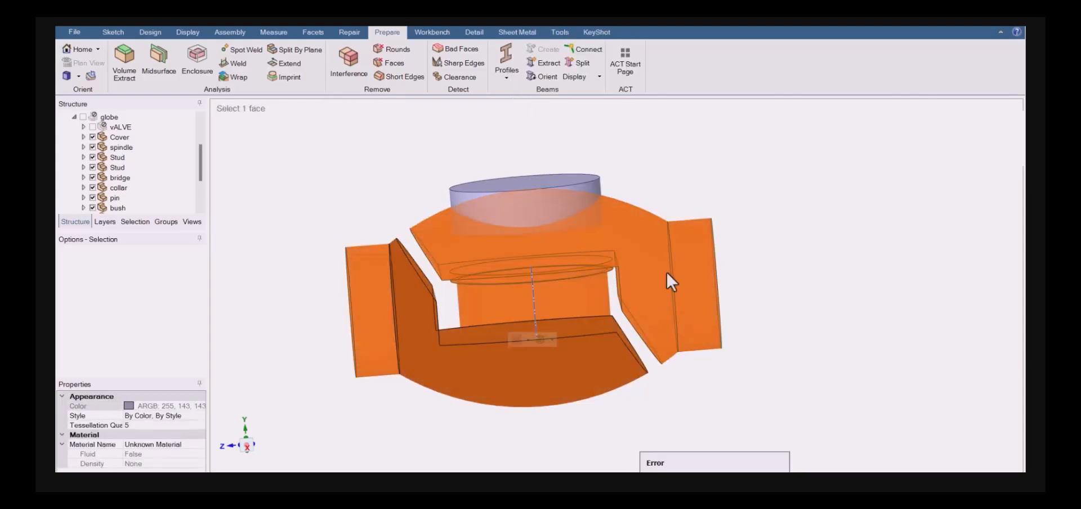
{"action": "left_click", "coordinate": [627, 305]}
Use Interference to subtract the overlap with the cylindrical disc from the fluid volume
{"action": "left_click", "coordinate": [352, 63]}
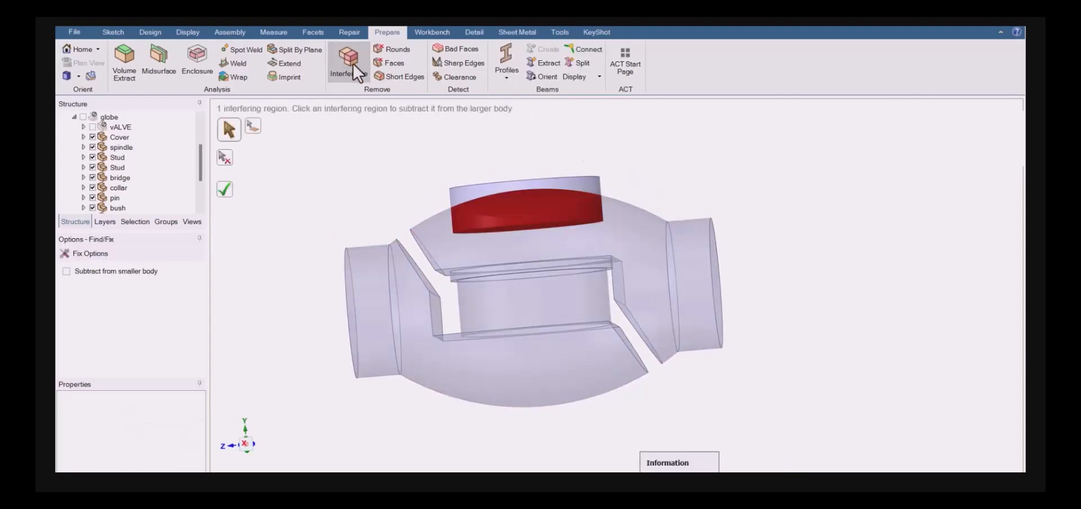
{"action": "left_click", "coordinate": [227, 190]}
{"action": "middle_click_drag", "start_coordinate": [354, 185], "coordinate": [373, 193]}
{"action": "key", "text": "Escape"}
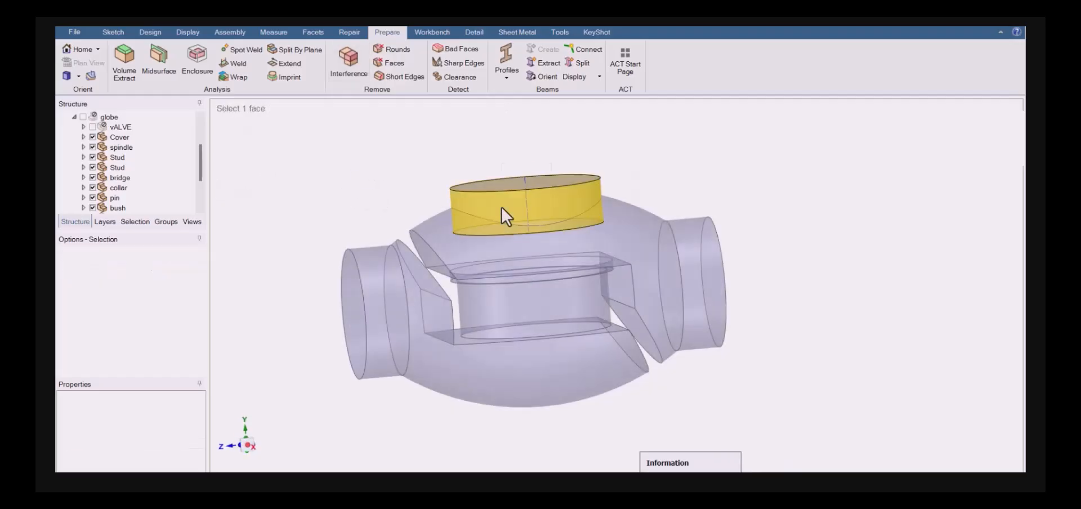
Hide the cylindrical disc body above the fluid volume
{"action": "right_click", "coordinate": [501, 206]}
{"action": "right_click", "coordinate": [628, 148]}
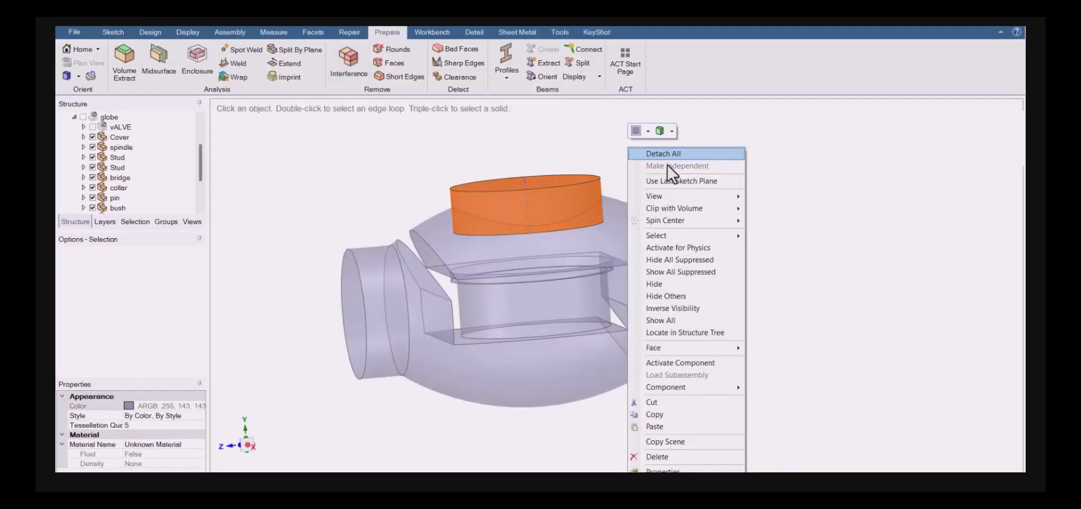
{"action": "left_click", "coordinate": [674, 284]}
Select the whole fluid volume body and set its display style back to Opaque
{"action": "middle_click_drag", "start_coordinate": [673, 174], "coordinate": [656, 241]}
{"action": "triple_click", "coordinate": [646, 238]}
{"action": "right_click", "coordinate": [647, 238]}
{"action": "left_click", "coordinate": [678, 339]}
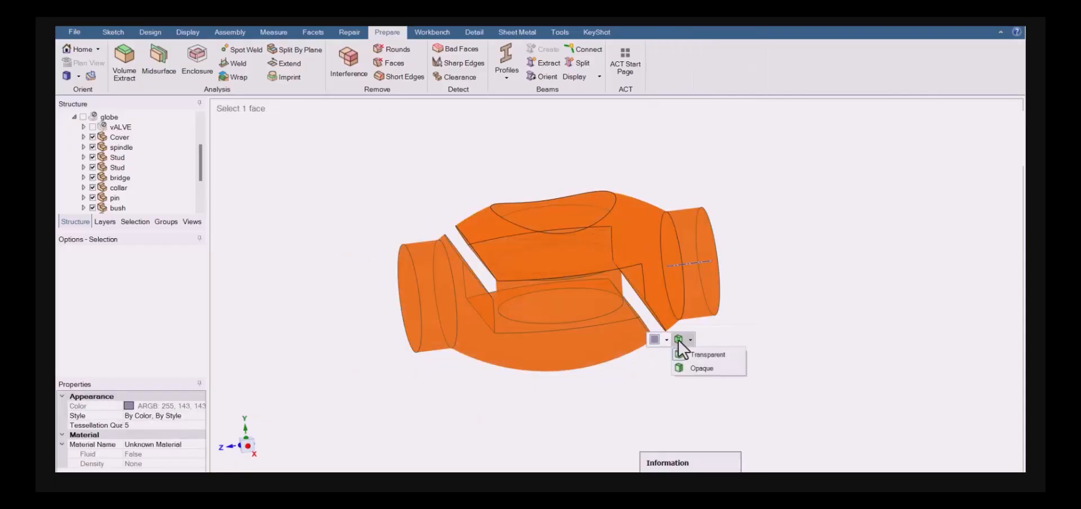
{"action": "left_click", "coordinate": [699, 367]}
{"action": "left_click", "coordinate": [781, 257]}
Pull the fluid volume's circular end face on the negative Z side outward to form a straight pipe extension
{"action": "mouse_move", "coordinate": [781, 258]}
{"action": "middle_mouse_down"}
{"action": "mouse_move", "coordinate": [784, 193]}
{"action": "mouse_move", "coordinate": [738, 216]}
{"action": "mouse_move", "coordinate": [753, 248]}
{"action": "mouse_move", "coordinate": [724, 241]}
{"action": "mouse_move", "coordinate": [713, 263]}
{"action": "middle_mouse_up"}
{"action": "left_click", "coordinate": [712, 263]}
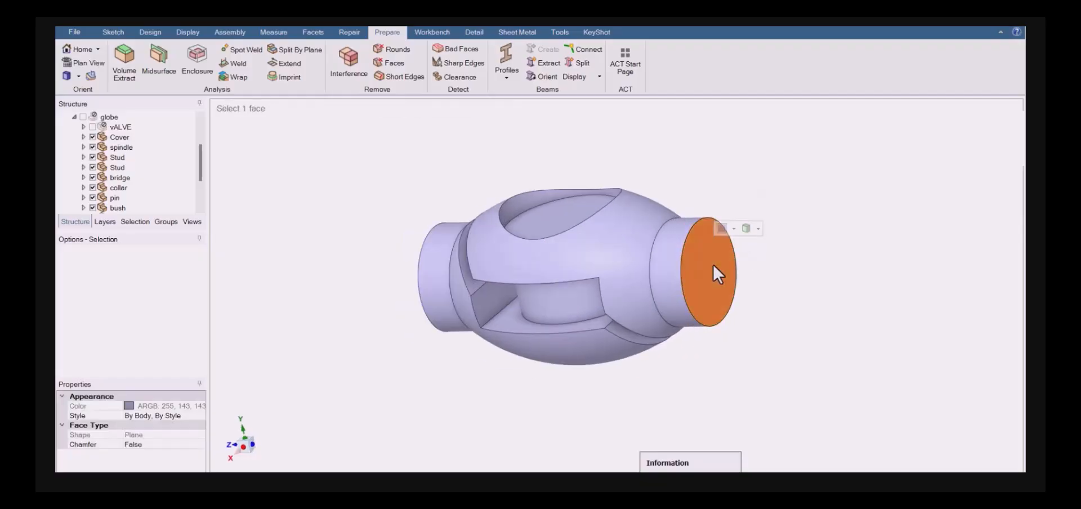
{"action": "key", "text": "p"}
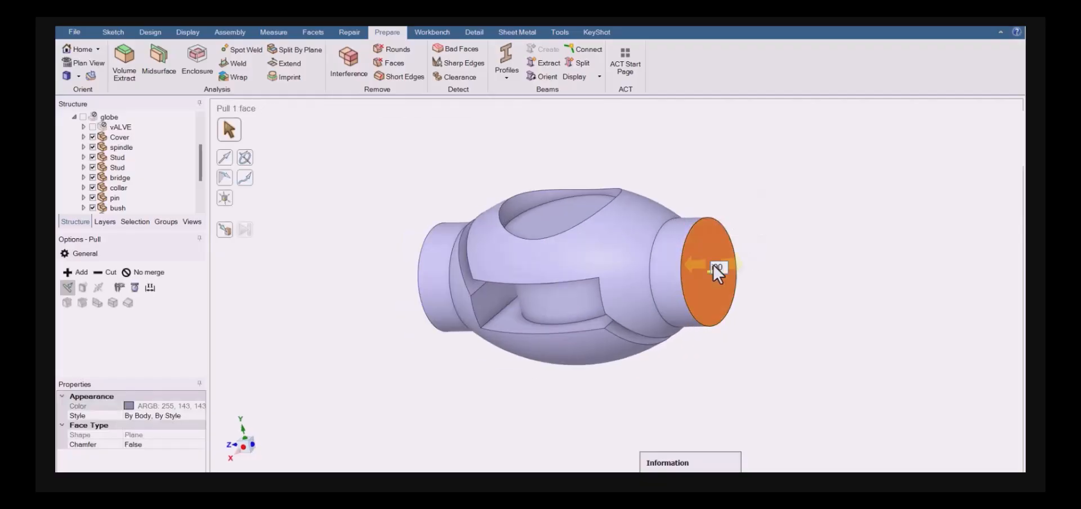
{"action": "key", "text": "Return"}
{"action": "middle_click_drag", "start_coordinate": [681, 355], "coordinate": [774, 333]}
{"action": "key", "text": "Escape"}
Pull the circular end face on the positive Z side outward into a longer straight pipe extension
{"action": "scroll", "coordinate": [546, 309], "scroll_direction": "up", "scroll_amount": 1}
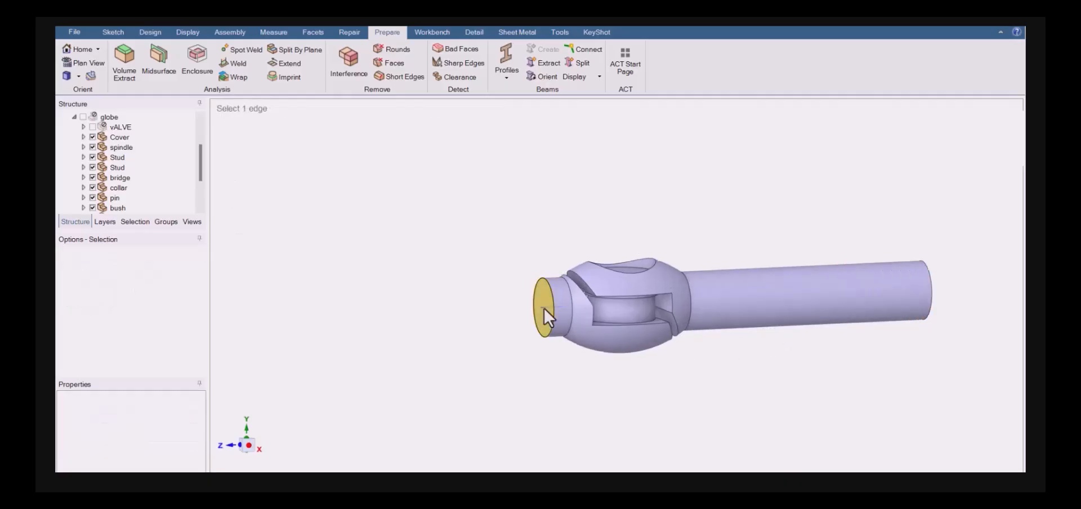
{"action": "left_click", "coordinate": [542, 316]}
{"action": "key", "text": "p"}
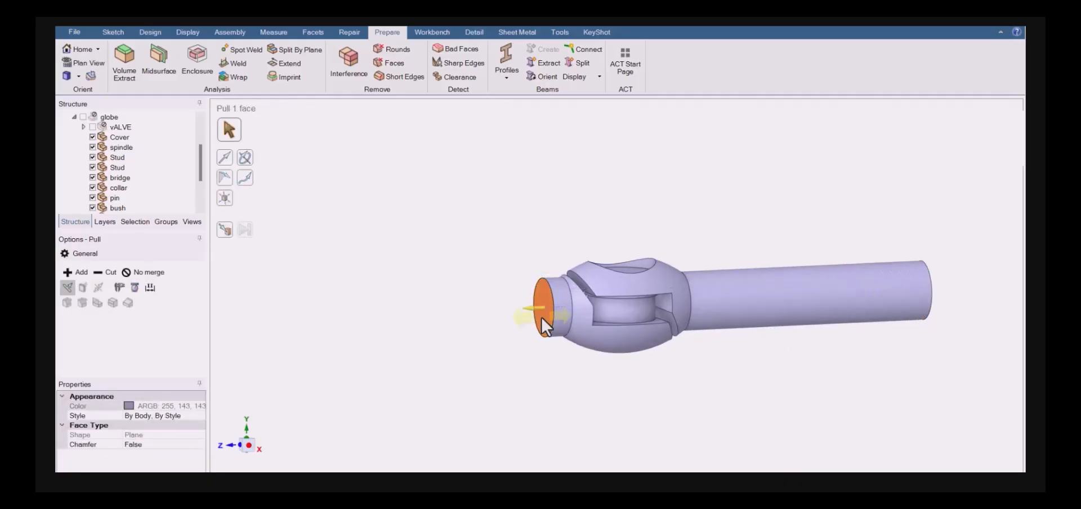
{"action": "key", "text": "Return"}
{"action": "left_click", "coordinate": [333, 376]}
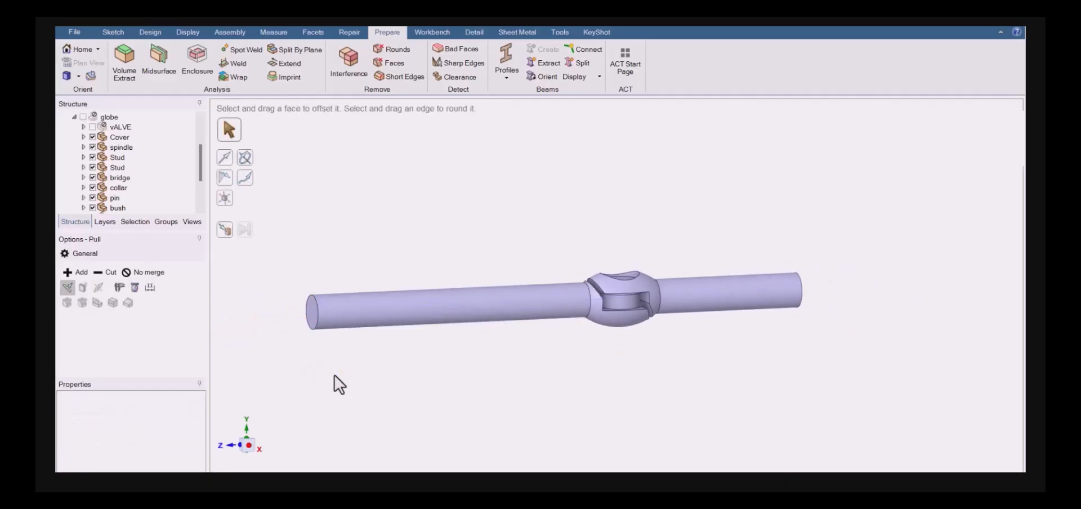
{"action": "key", "text": "Escape"}
Delete all the leftover groups, including those under Filled Rounds, from the part
{"action": "middle_click_drag", "start_coordinate": [529, 374], "coordinate": [625, 245]}
{"action": "scroll", "coordinate": [610, 287], "scroll_direction": "down", "scroll_amount": 1}
{"action": "left_click", "coordinate": [166, 221]}
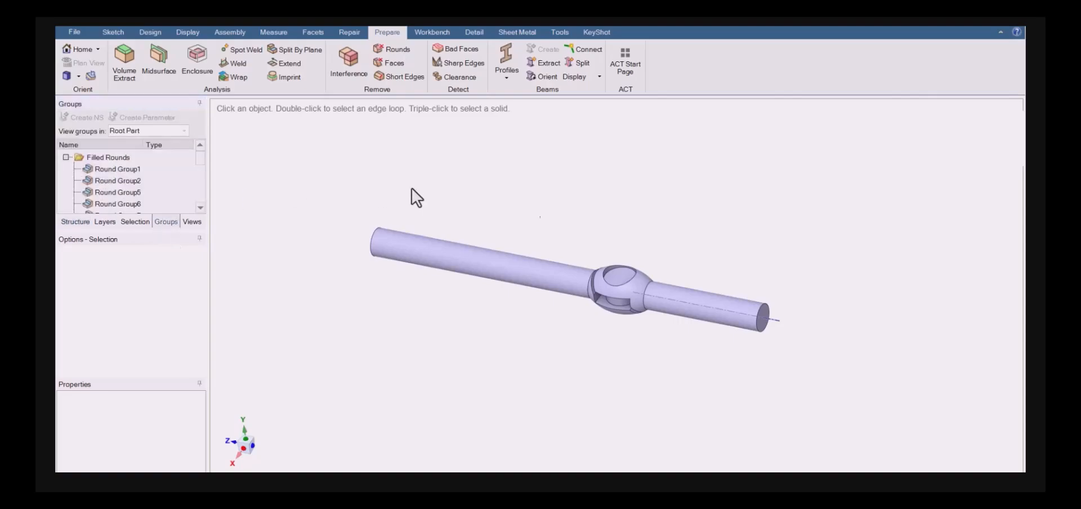
{"action": "left_click", "coordinate": [120, 170]}
{"action": "scroll", "coordinate": [125, 175], "scroll_direction": "down", "scroll_amount": 5}
{"action": "left_click", "coordinate": [126, 201], "text": "shift"}
{"action": "key", "text": "Delete"}
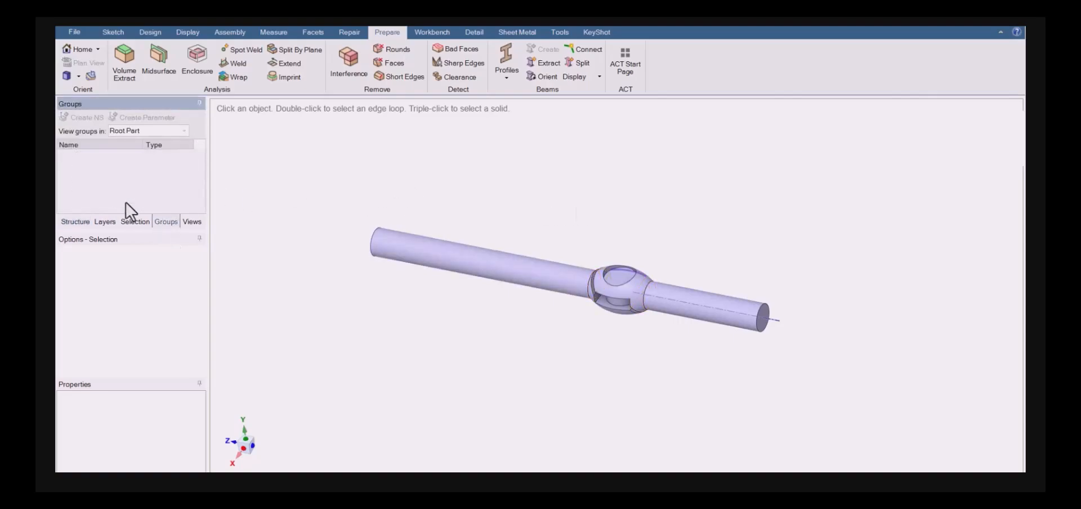
Create a named selection called "in" from the end face of the shorter pipe extension
{"action": "scroll", "coordinate": [764, 316], "scroll_direction": "up", "scroll_amount": 3}
{"action": "left_click", "coordinate": [764, 316]}
{"action": "scroll", "coordinate": [782, 298], "scroll_direction": "down", "scroll_amount": 3}
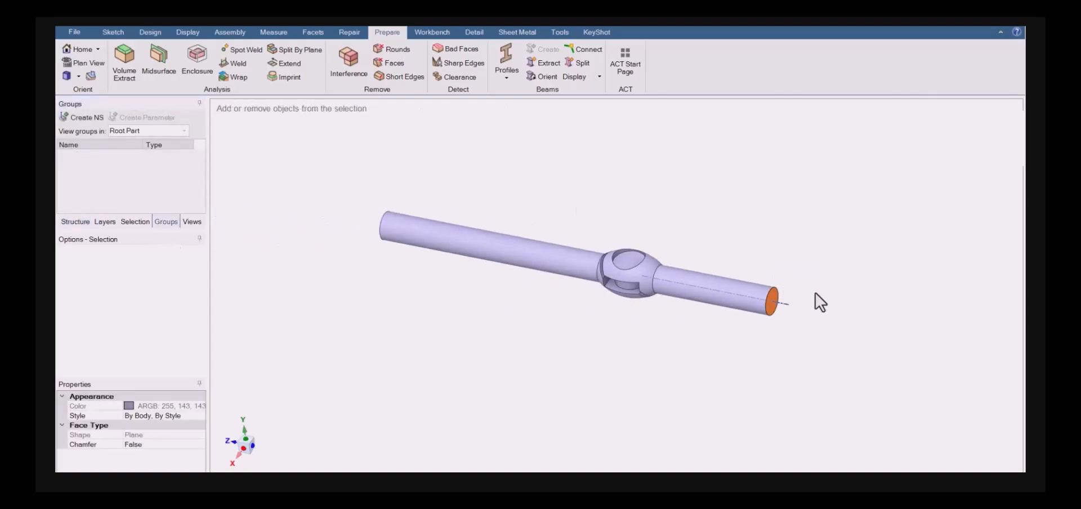
{"action": "key", "text": "ctrl+g"}
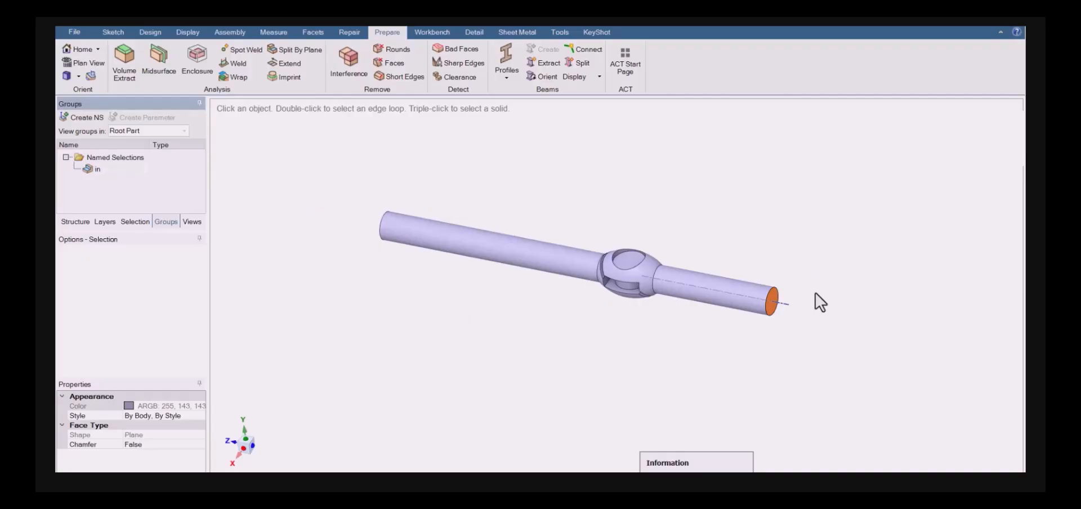
Create a named selection called "out" from the end face of the longer pipe extension
{"action": "middle_click_drag", "start_coordinate": [813, 306], "coordinate": [417, 235]}
{"action": "left_click", "coordinate": [415, 239]}
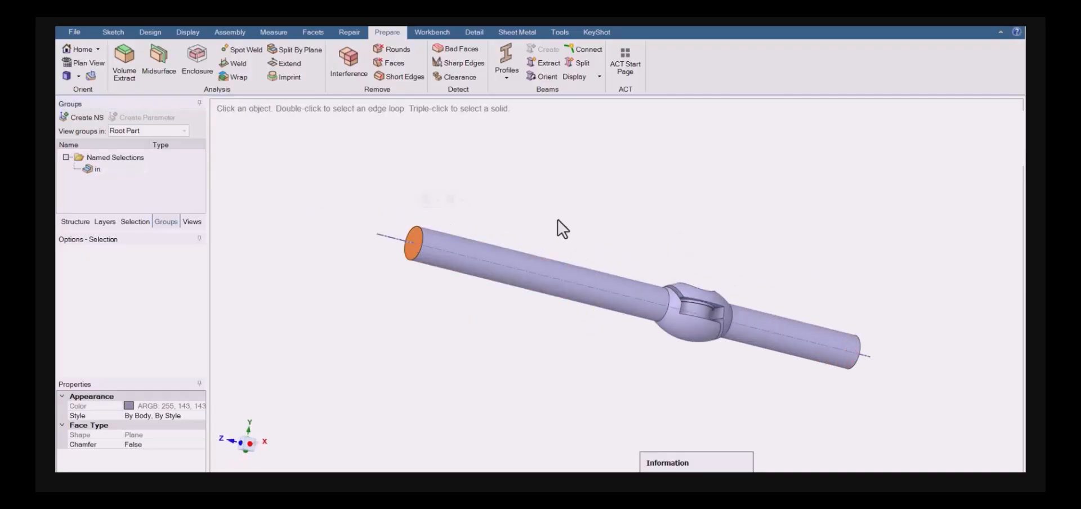
{"action": "key", "text": "ctrl+g"}
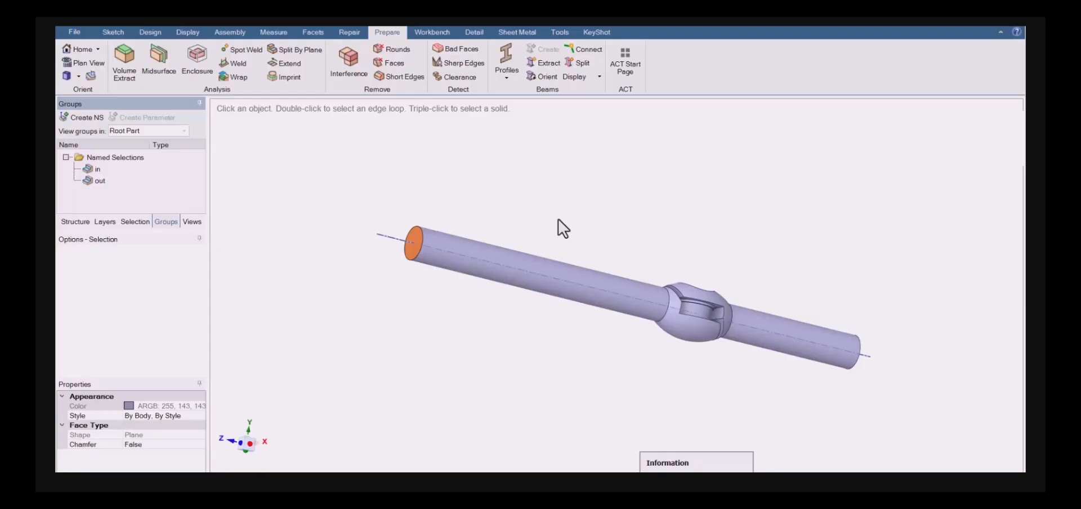
Create a named selection called "water" from the entire fluid body and return to the home view
{"action": "middle_click_drag", "start_coordinate": [576, 226], "coordinate": [560, 248]}
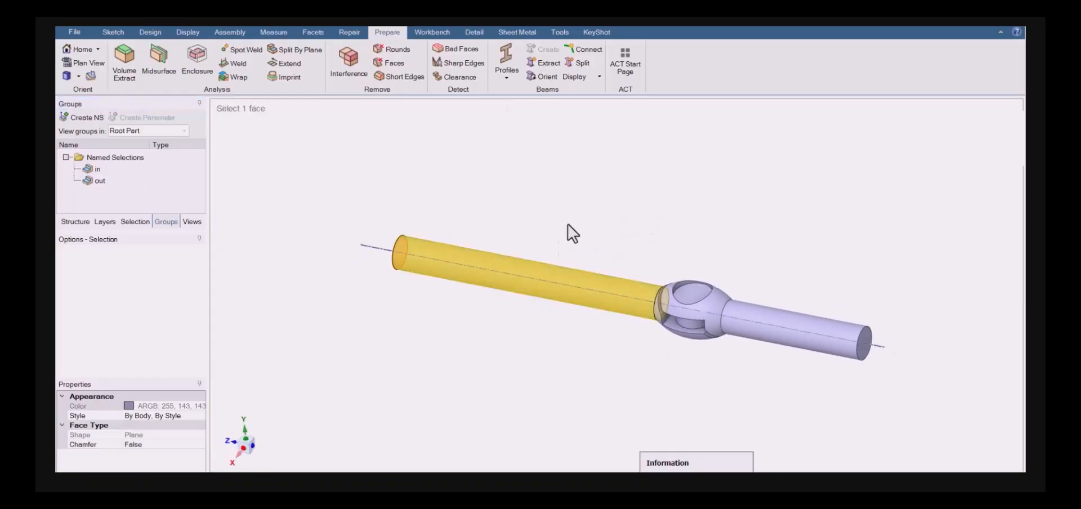
{"action": "left_click", "coordinate": [573, 217]}
{"action": "key", "text": "ctrl+a"}
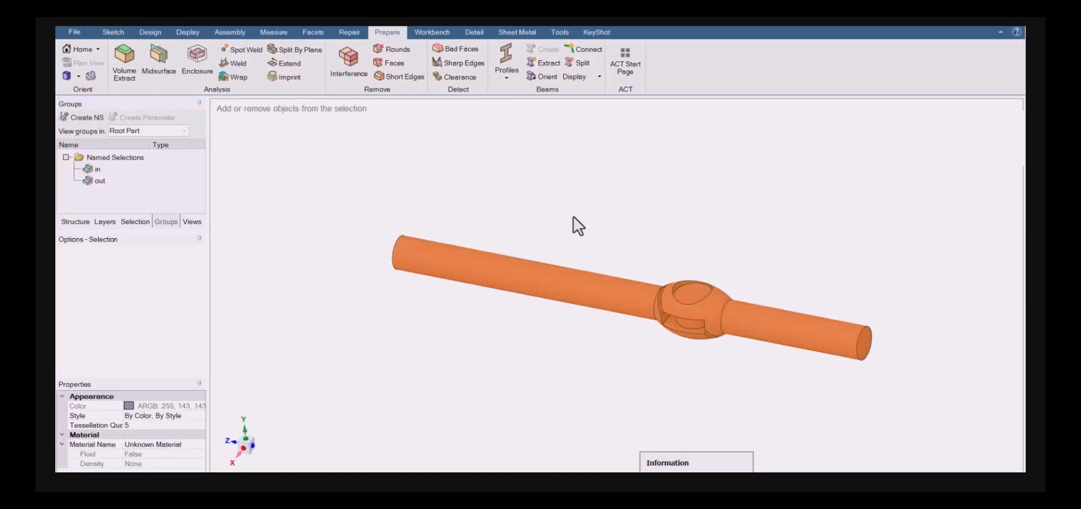
{"action": "key", "text": "ctrl+g"}
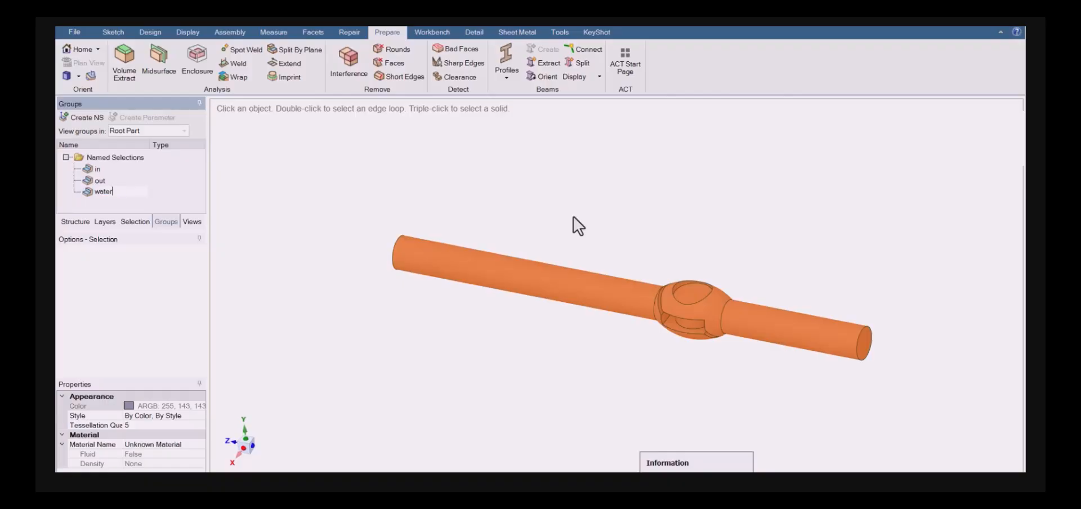
{"action": "left_click", "coordinate": [573, 218]}
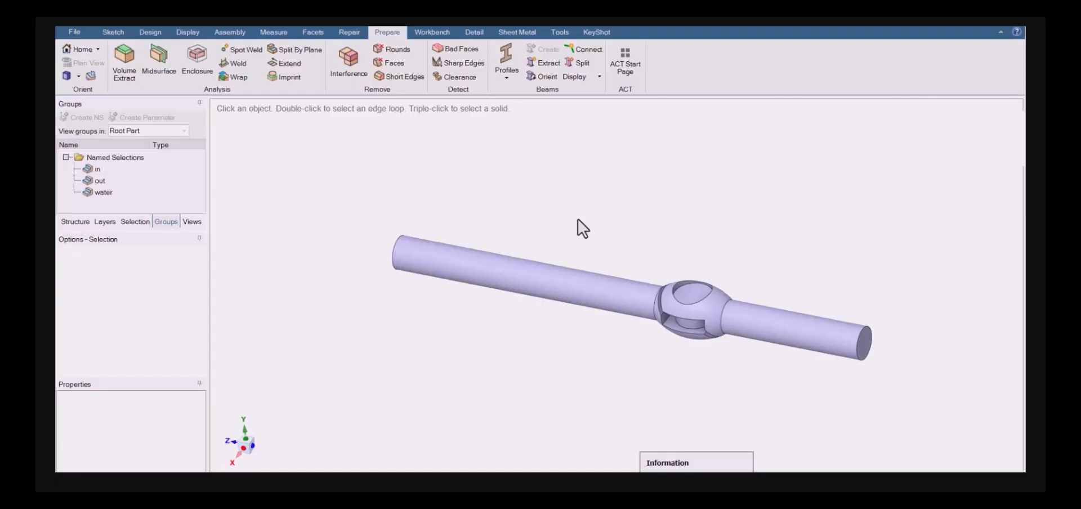
{"action": "middle_click_drag", "start_coordinate": [574, 218], "coordinate": [611, 243]}
{"action": "key", "text": "h"}
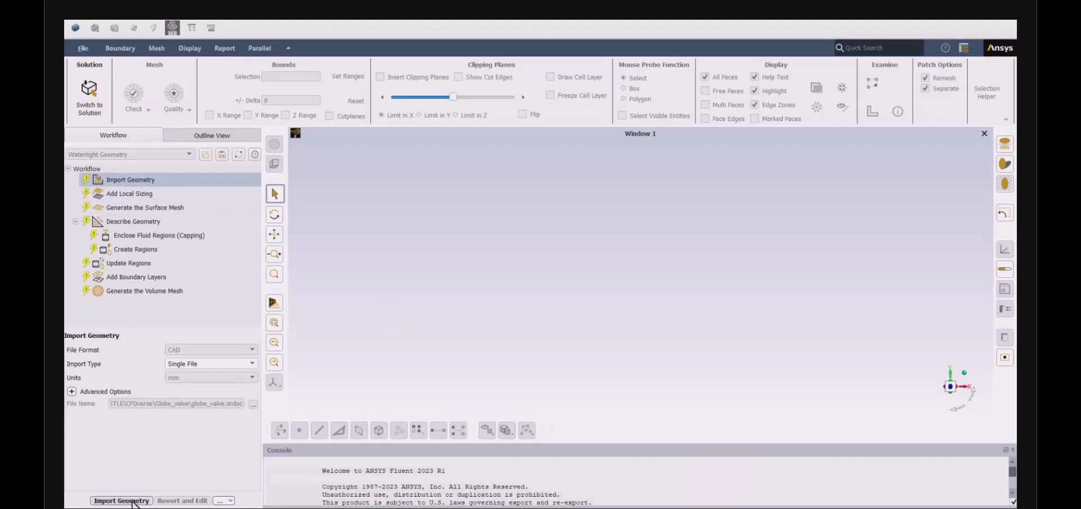
Switch to Ansys Fluent meshing, import globe_valve.scdoc in mm as a single file, and continue without local sizing
{"action": "left_click", "coordinate": [132, 501]}
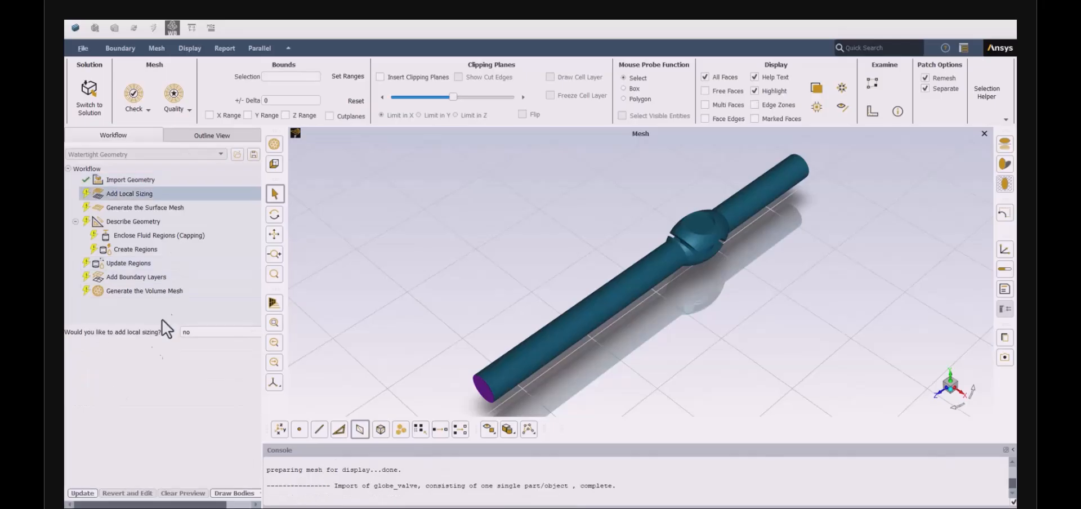
{"action": "left_click", "coordinate": [83, 493]}
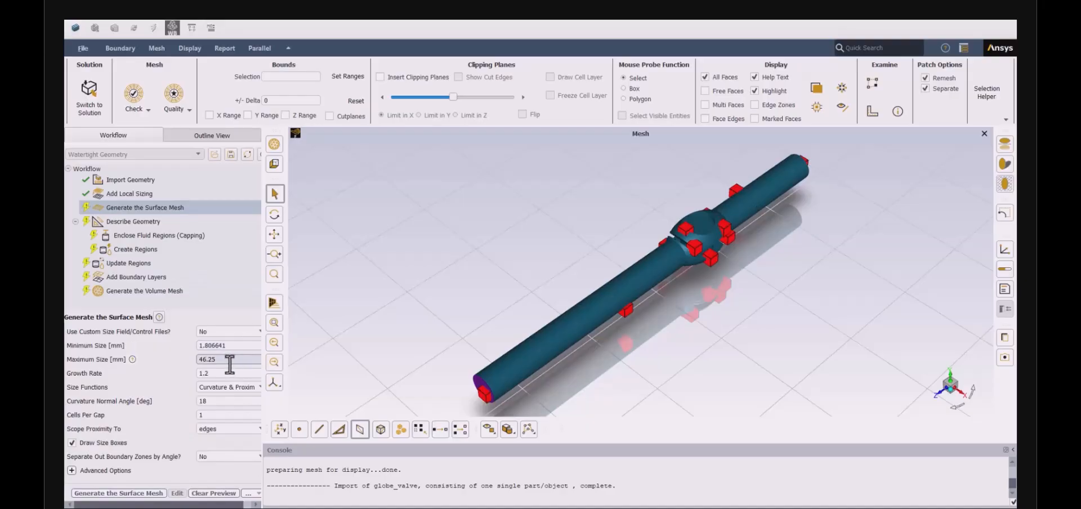
Generate the surface mesh with minimum size 1 mm, maximum size 20 mm, curvature normal angle 15 degrees and 2 cells per gap
{"action": "type", "text": "1"}
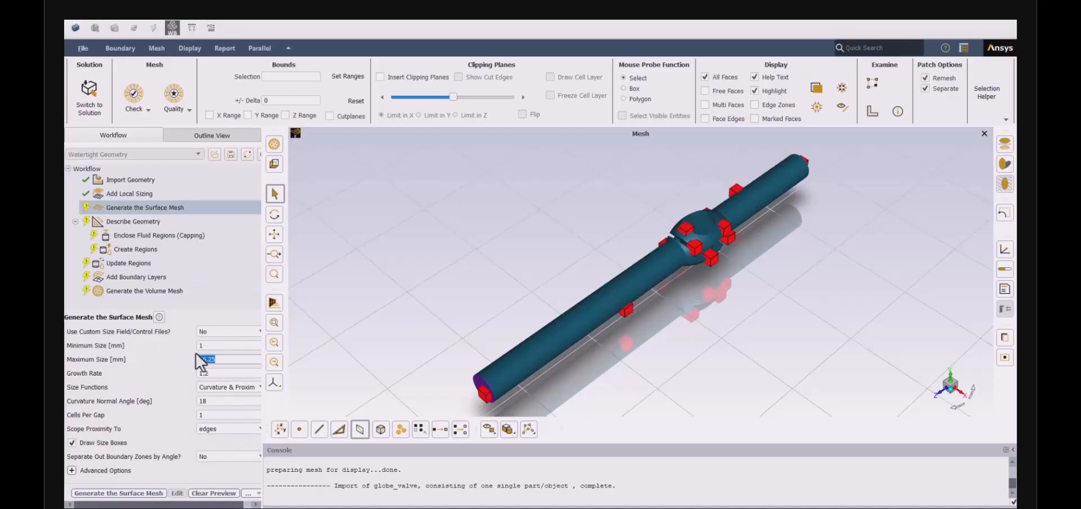
{"action": "type", "text": "20"}
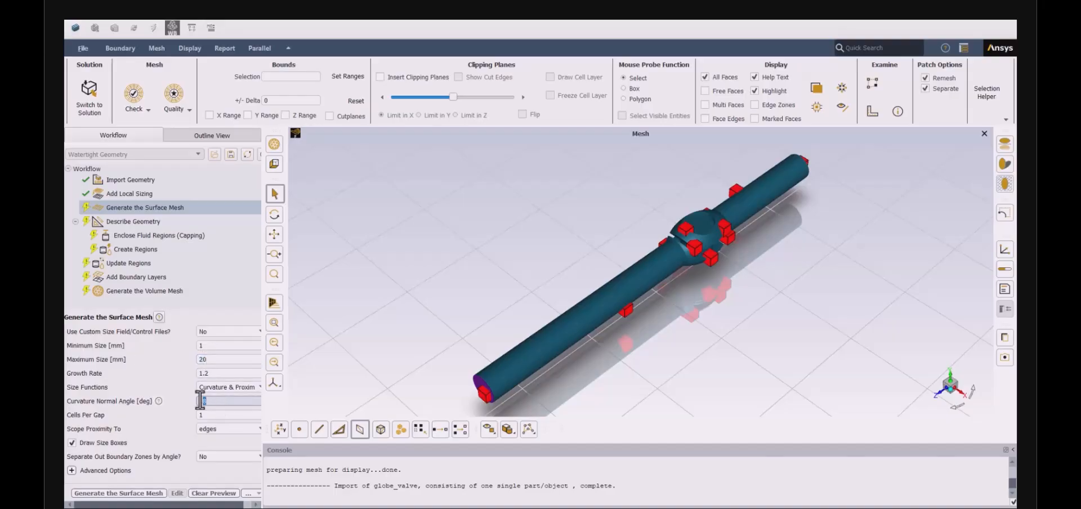
{"action": "left_click", "coordinate": [200, 401]}
{"action": "type", "text": "15"}
{"action": "type", "text": "2"}
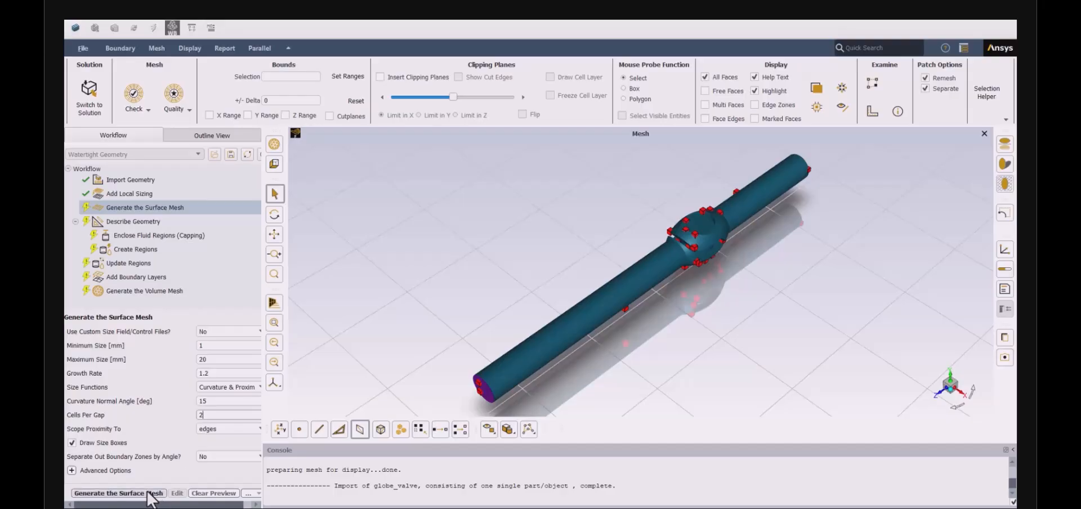
{"action": "left_click", "coordinate": [149, 493]}
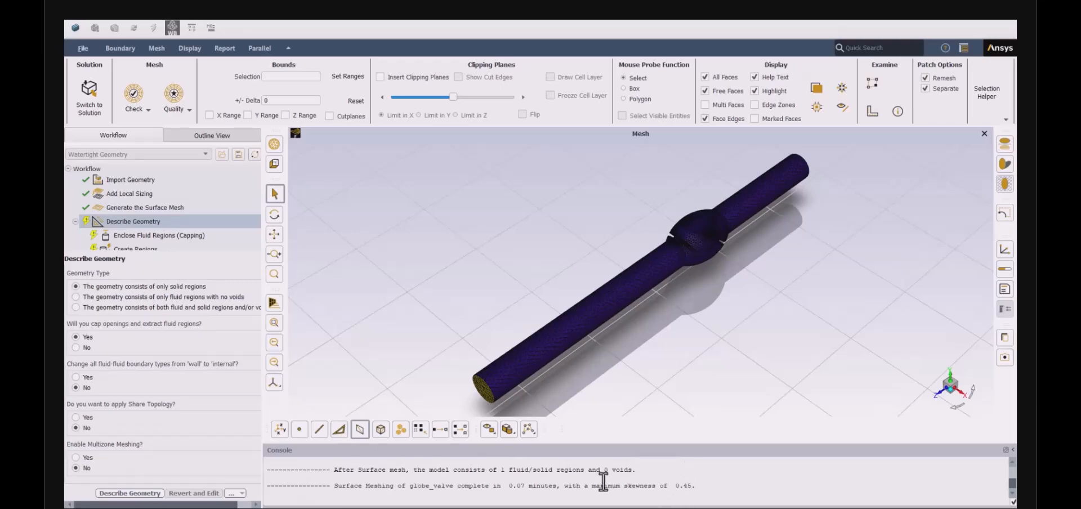
Describe the geometry as consisting of only fluid regions with no voids
{"action": "left_click", "coordinate": [200, 297]}
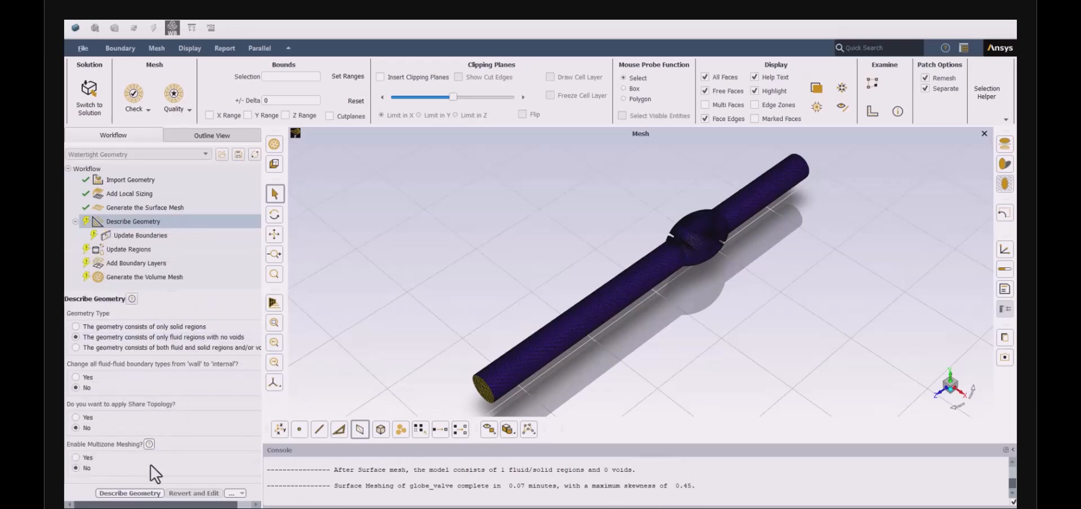
{"action": "left_click", "coordinate": [142, 494]}
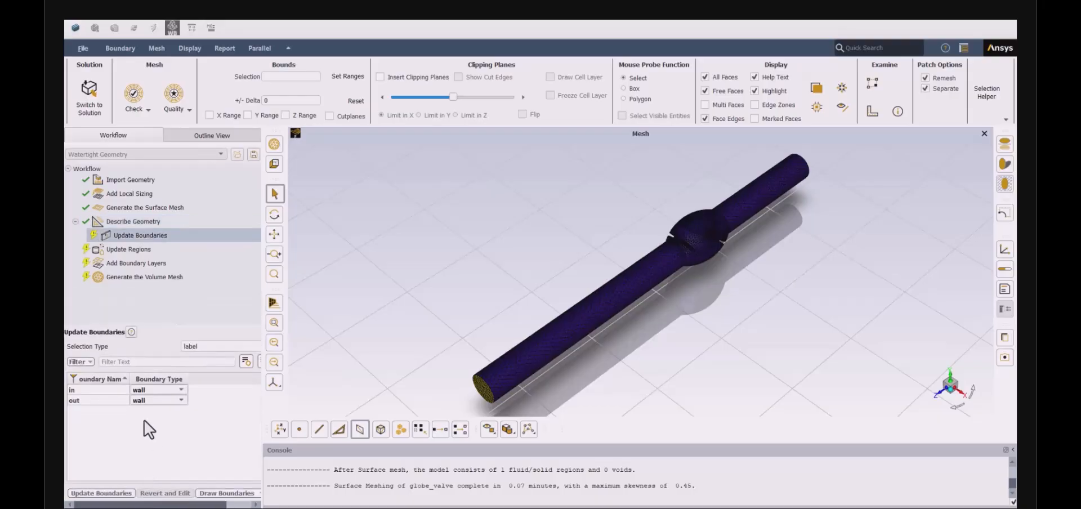
Set boundary "in" to velocity-inlet and "out" to pressure-outlet, then update the boundaries and regions with water kept as fluid
{"action": "left_click", "coordinate": [154, 390]}
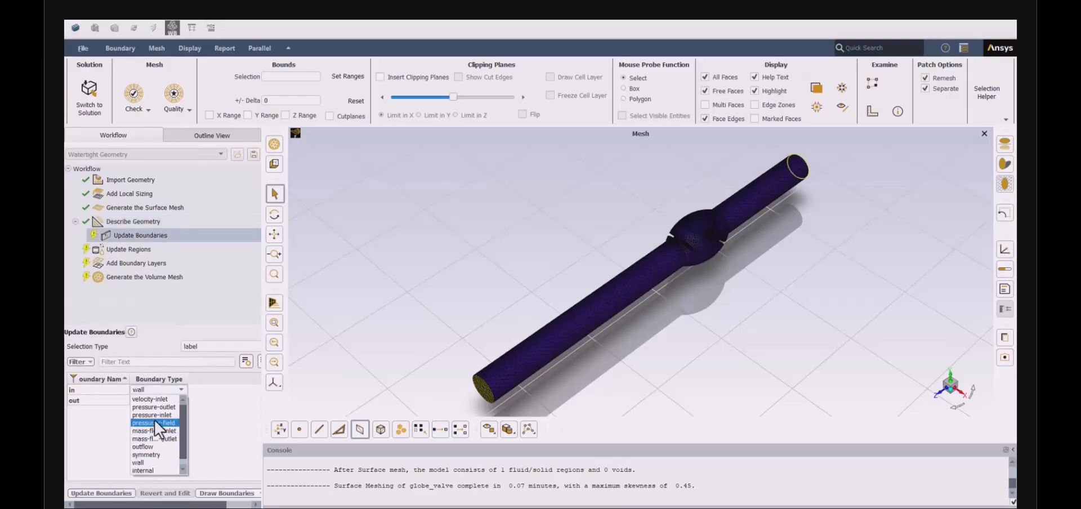
{"action": "left_click", "coordinate": [152, 398]}
{"action": "left_click", "coordinate": [155, 401]}
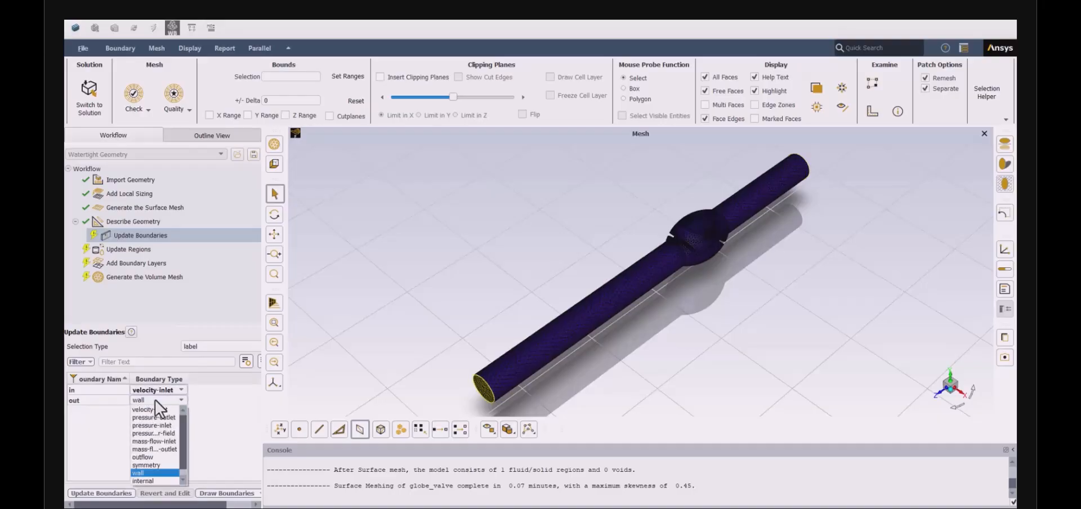
{"action": "left_click", "coordinate": [153, 417]}
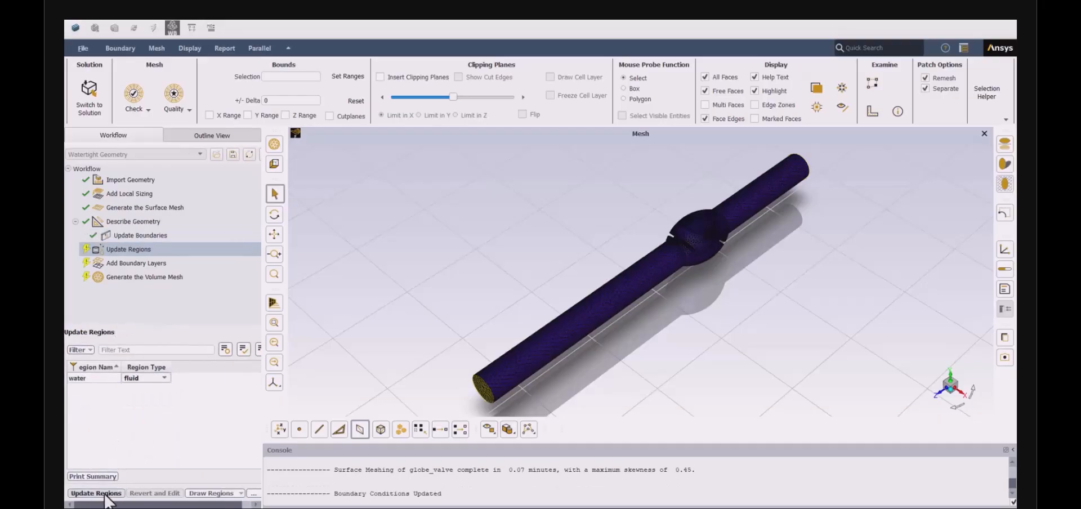
{"action": "left_click", "coordinate": [95, 493]}
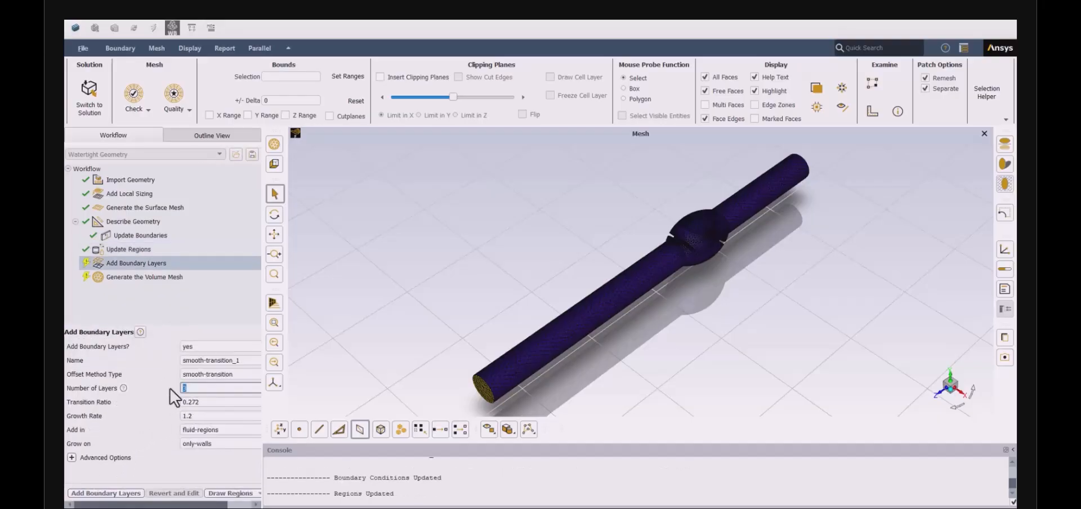
Add smooth-transition boundary layers with 5 layers, and generate the volume mesh with poly-hexcore fill
{"action": "type", "text": "5"}
{"action": "left_click", "coordinate": [128, 493]}
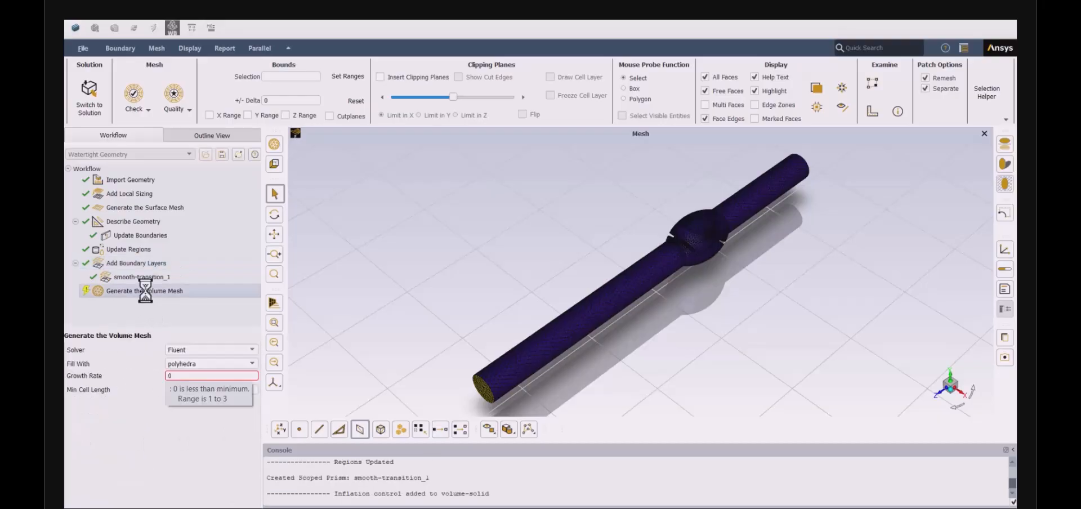
{"action": "left_click_drag", "start_coordinate": [603, 332], "coordinate": [400, 331]}
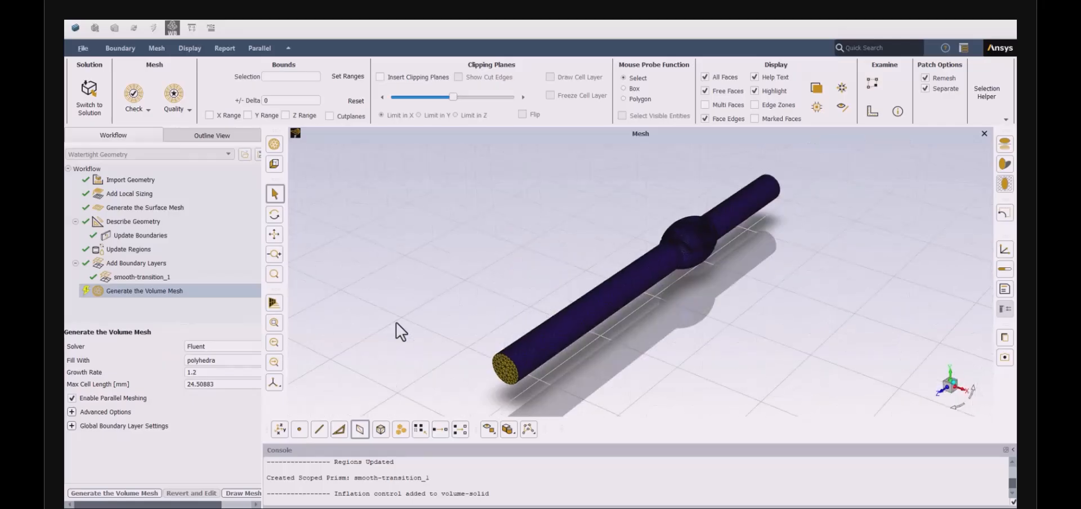
{"action": "left_click", "coordinate": [211, 362]}
{"action": "left_click", "coordinate": [209, 383]}
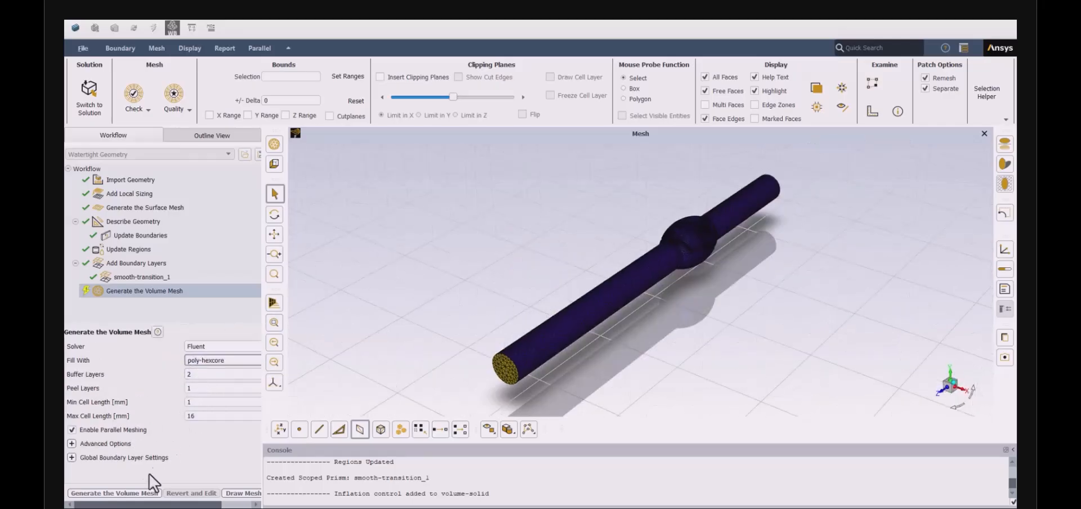
{"action": "left_click", "coordinate": [129, 493]}
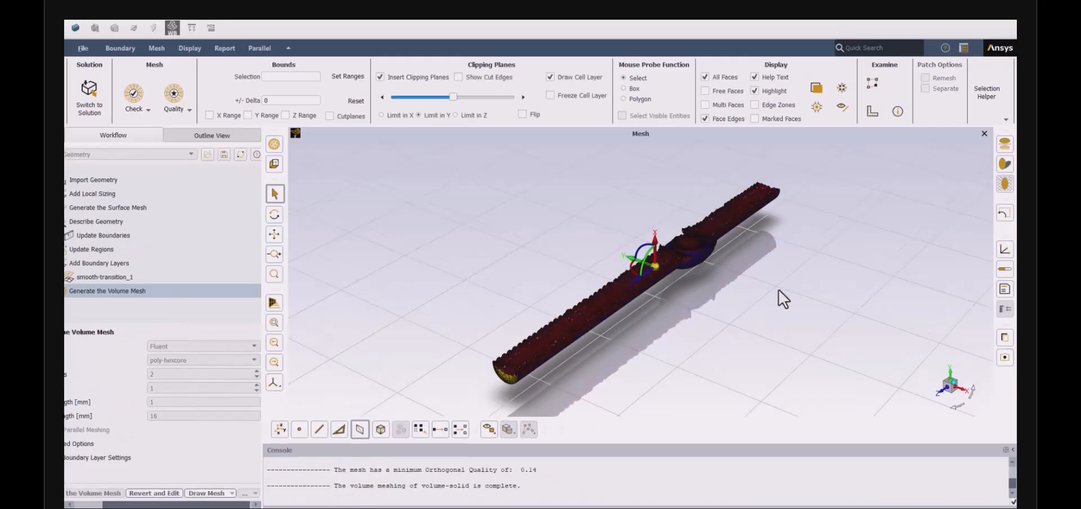
Examine the volume mesh cells on the Y-limited clipping plane, at the valve body and along both pipes
{"action": "scroll", "coordinate": [783, 304], "scroll_direction": "up", "scroll_amount": 5}
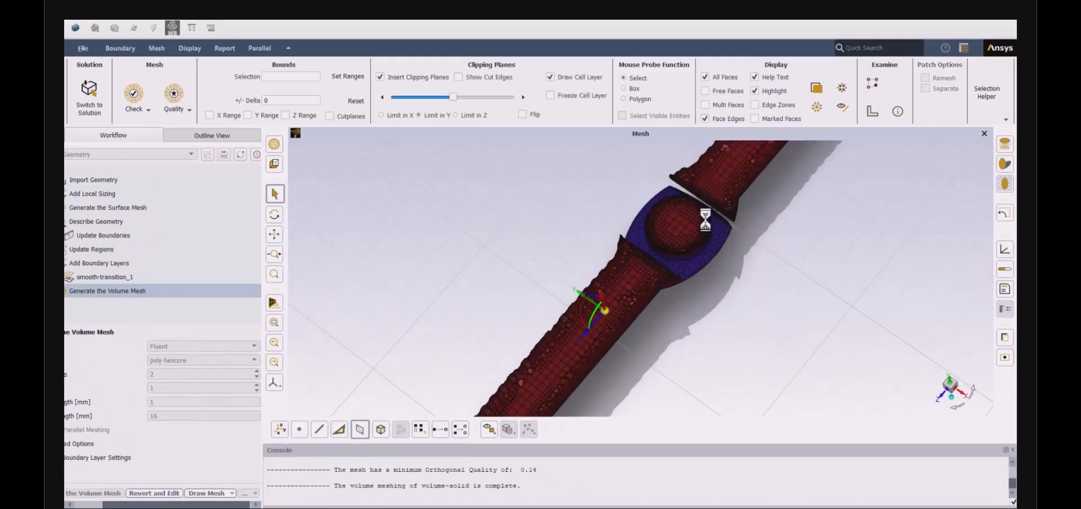
{"action": "scroll", "coordinate": [705, 219], "scroll_direction": "up", "scroll_amount": 2}
{"action": "scroll", "coordinate": [664, 242], "scroll_direction": "up", "scroll_amount": 2}
{"action": "scroll", "coordinate": [691, 261], "scroll_direction": "up", "scroll_amount": 3}
{"action": "scroll", "coordinate": [714, 276], "scroll_direction": "down", "scroll_amount": 3}
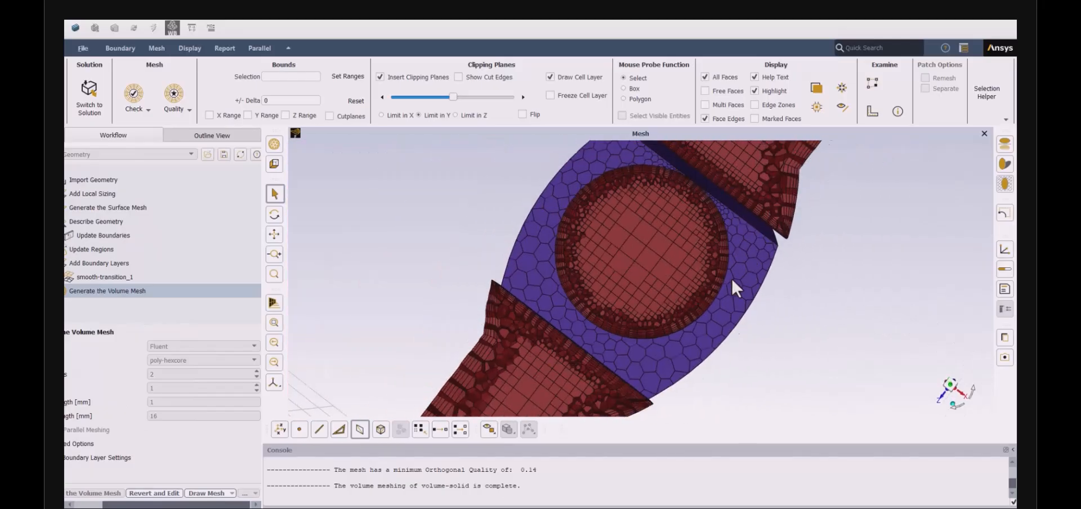
{"action": "middle_click_drag", "start_coordinate": [735, 272], "coordinate": [708, 356], "text": "ctrl"}
{"action": "scroll", "coordinate": [688, 309], "scroll_direction": "down", "scroll_amount": 5}
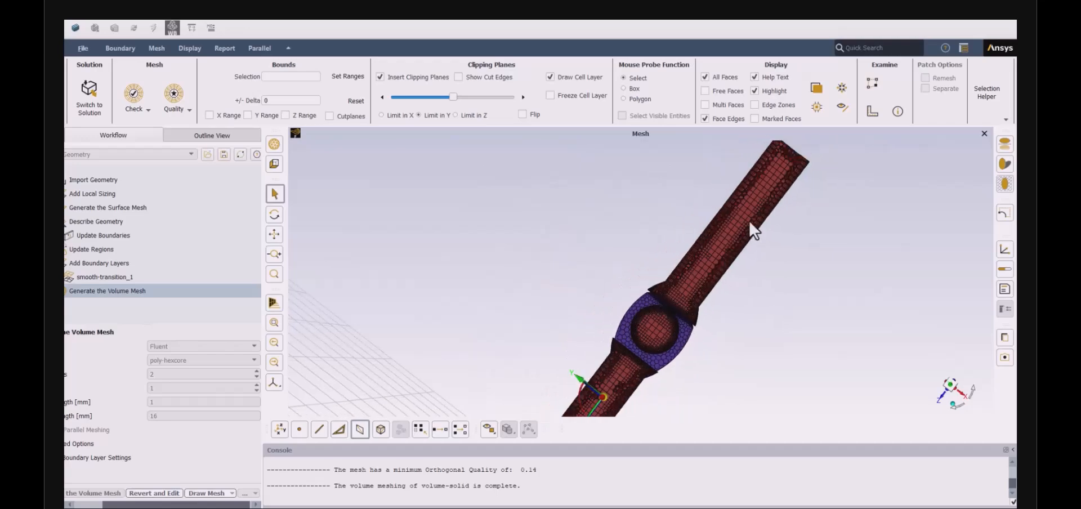
{"action": "scroll", "coordinate": [755, 248], "scroll_direction": "up", "scroll_amount": 4}
{"action": "scroll", "coordinate": [771, 242], "scroll_direction": "down", "scroll_amount": 5}
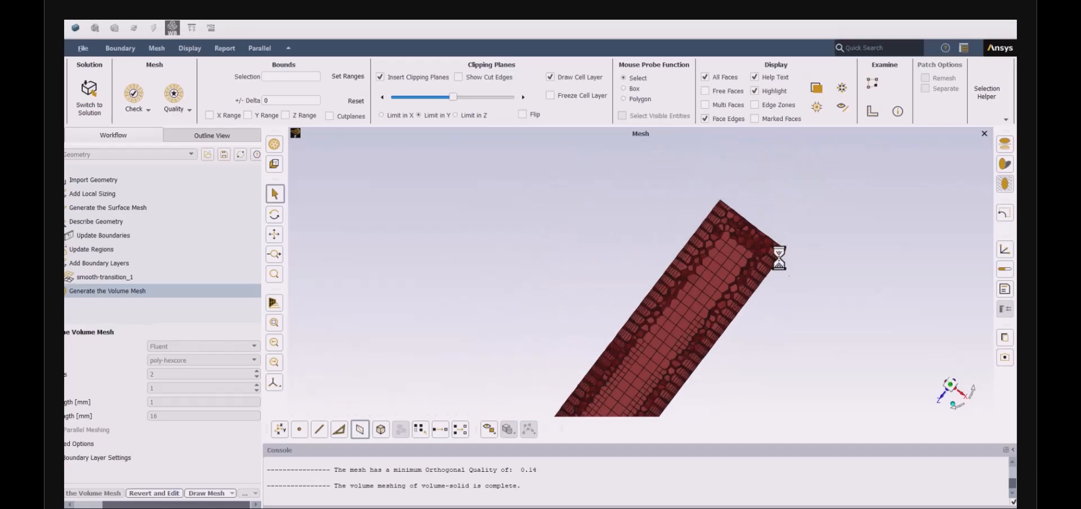
{"action": "scroll", "coordinate": [641, 326], "scroll_direction": "up", "scroll_amount": 5}
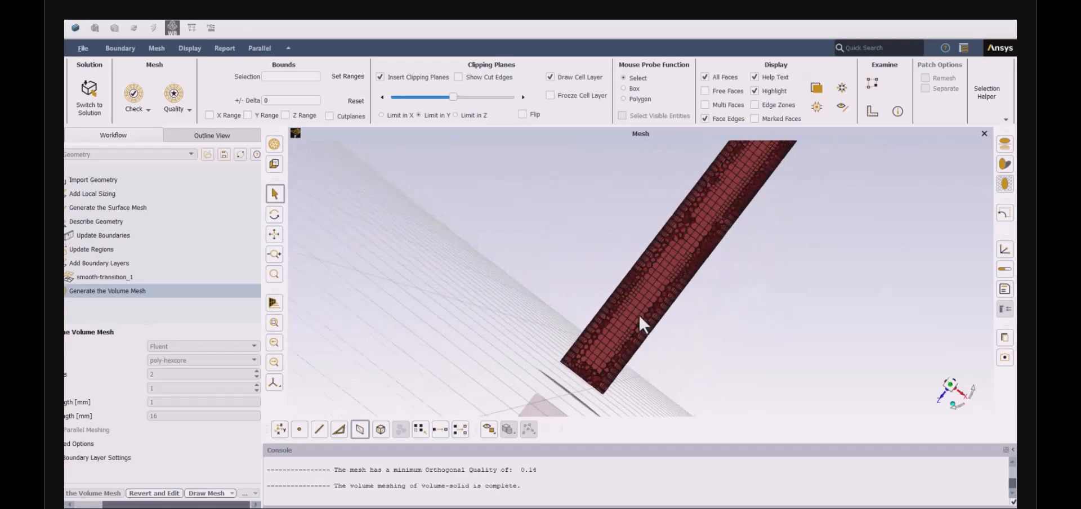
{"action": "scroll", "coordinate": [623, 322], "scroll_direction": "down", "scroll_amount": 4}
Limit the clipping plane in X and inspect the cells around the valve passages from the side
{"action": "middle_click_drag", "start_coordinate": [622, 322], "coordinate": [540, 279]}
{"action": "left_click", "coordinate": [385, 115]}
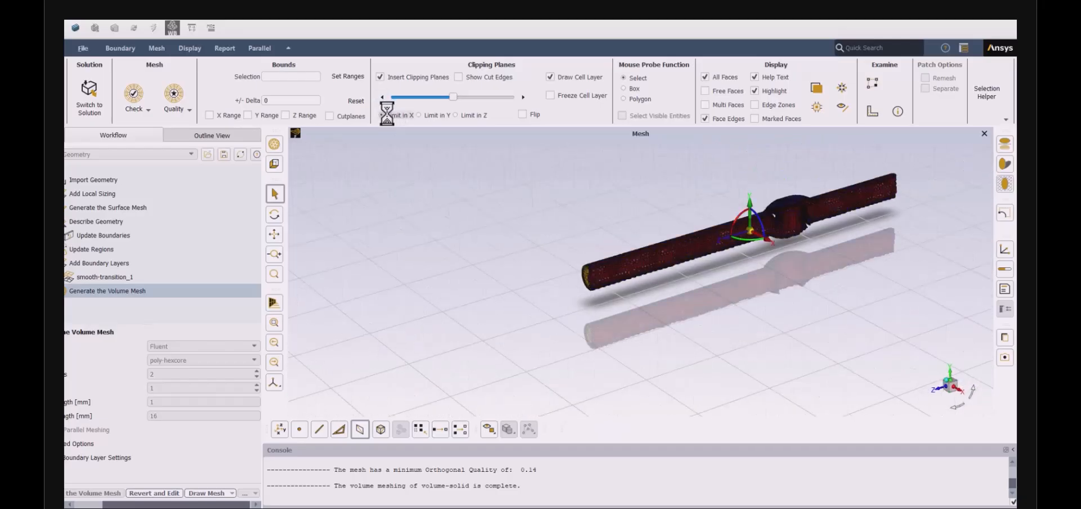
{"action": "left_click", "coordinate": [957, 388]}
{"action": "scroll", "coordinate": [637, 281], "scroll_direction": "up", "scroll_amount": 6}
{"action": "scroll", "coordinate": [684, 278], "scroll_direction": "down", "scroll_amount": 1}
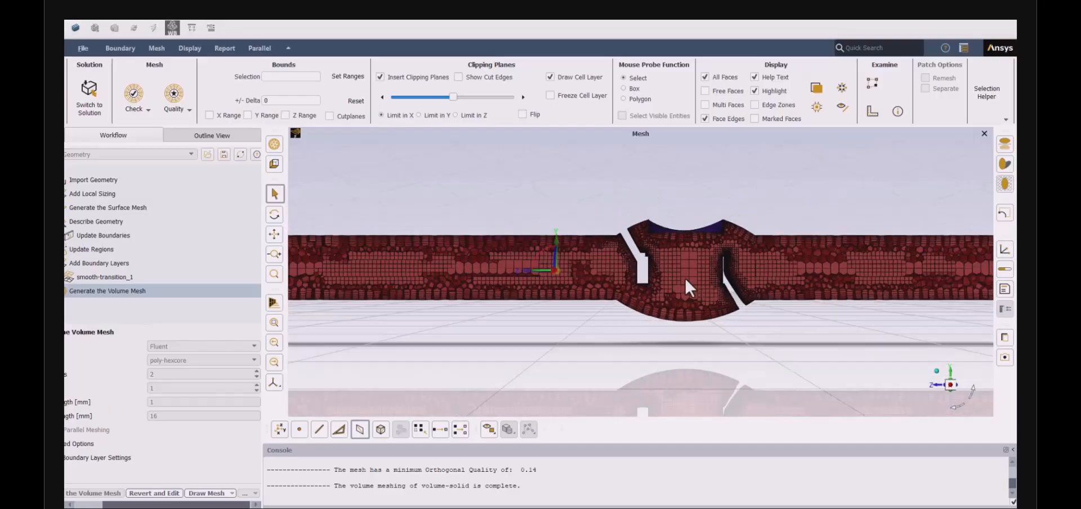
{"action": "scroll", "coordinate": [684, 278], "scroll_direction": "down", "scroll_amount": 4}
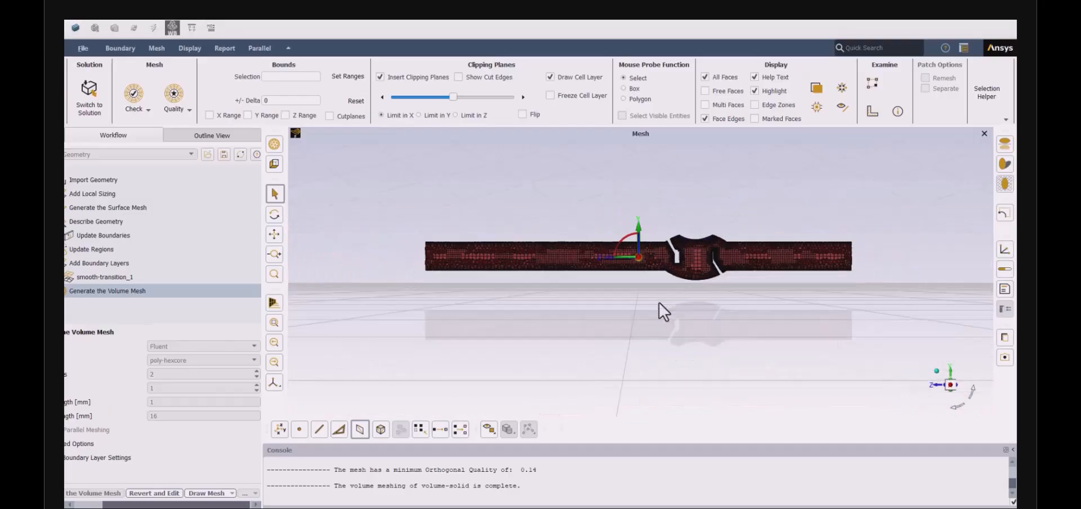
{"action": "left_click", "coordinate": [121, 210]}
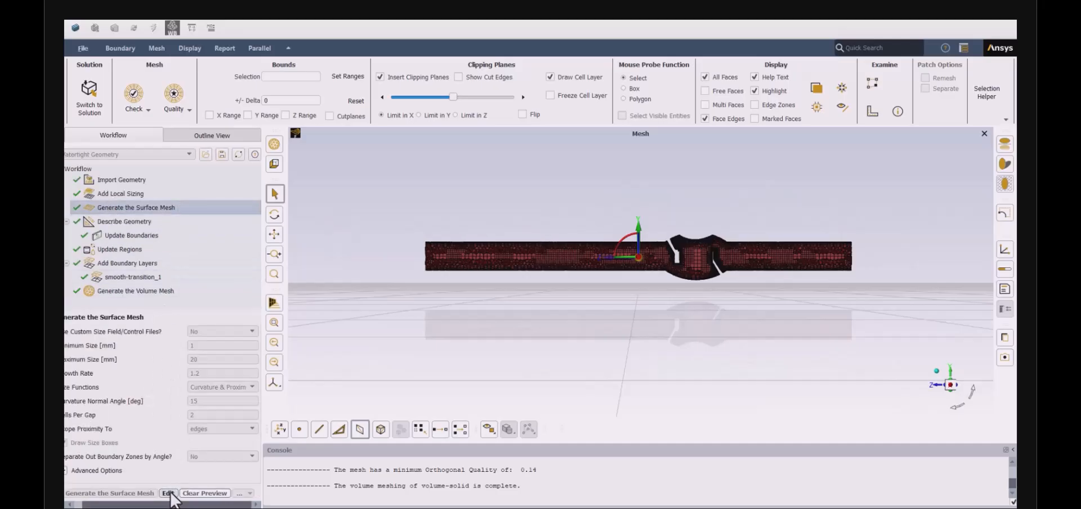
{"action": "left_click", "coordinate": [168, 493]}
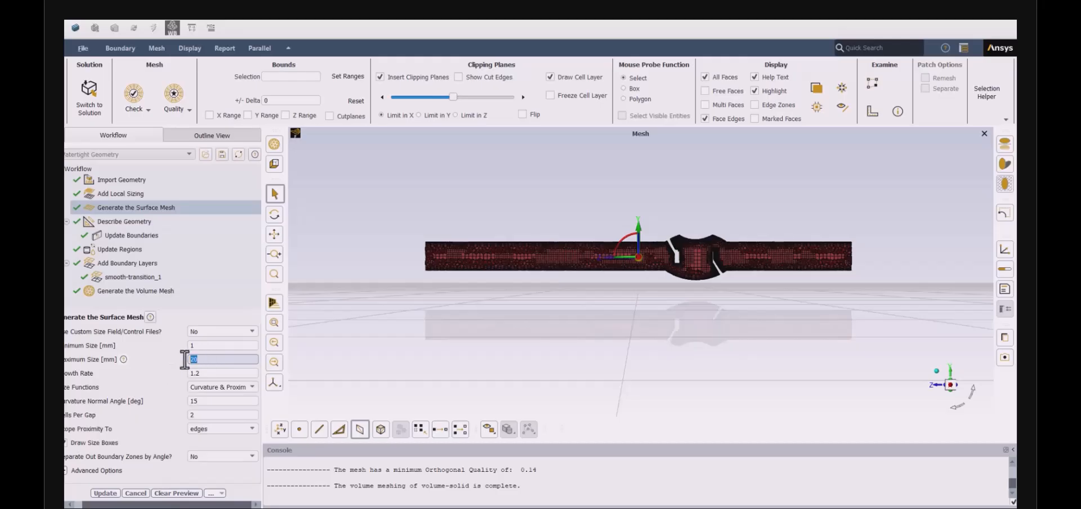
{"action": "left_click_drag", "start_coordinate": [188, 359], "coordinate": [184, 358]}
{"action": "type", "text": "10"}
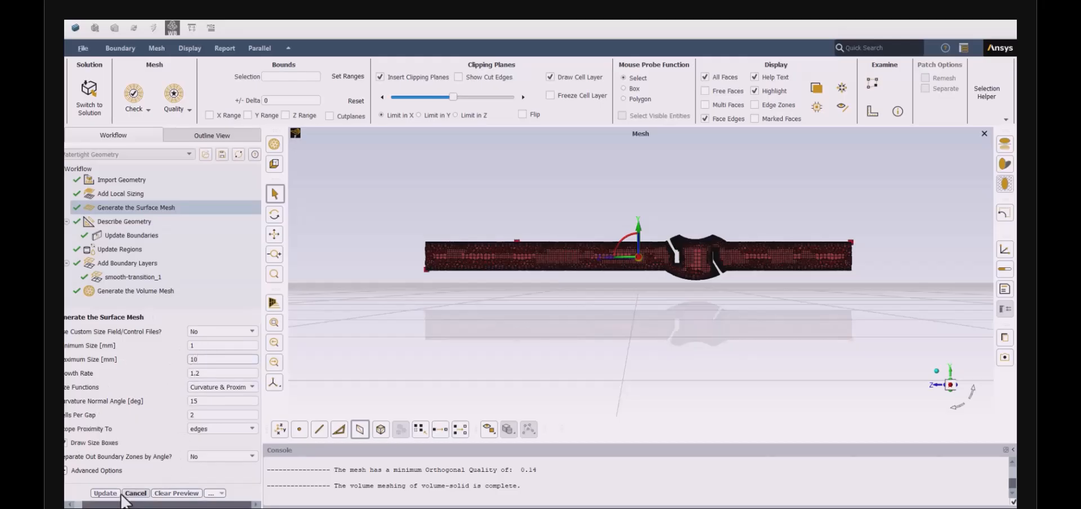
{"action": "left_click", "coordinate": [134, 290]}
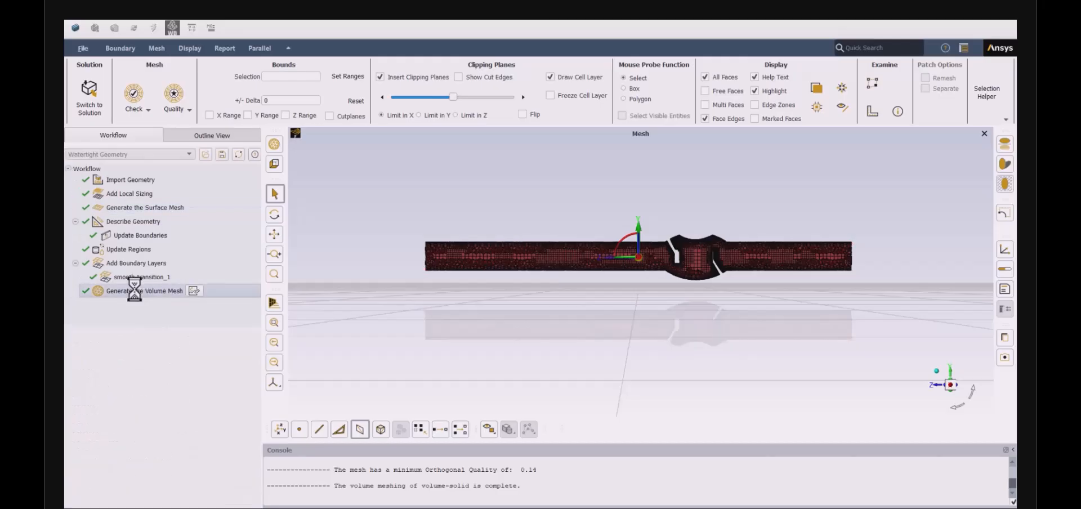
Edit the surface mesh task to a maximum size of 15 mm and update the surface mesh
{"action": "left_click", "coordinate": [148, 208]}
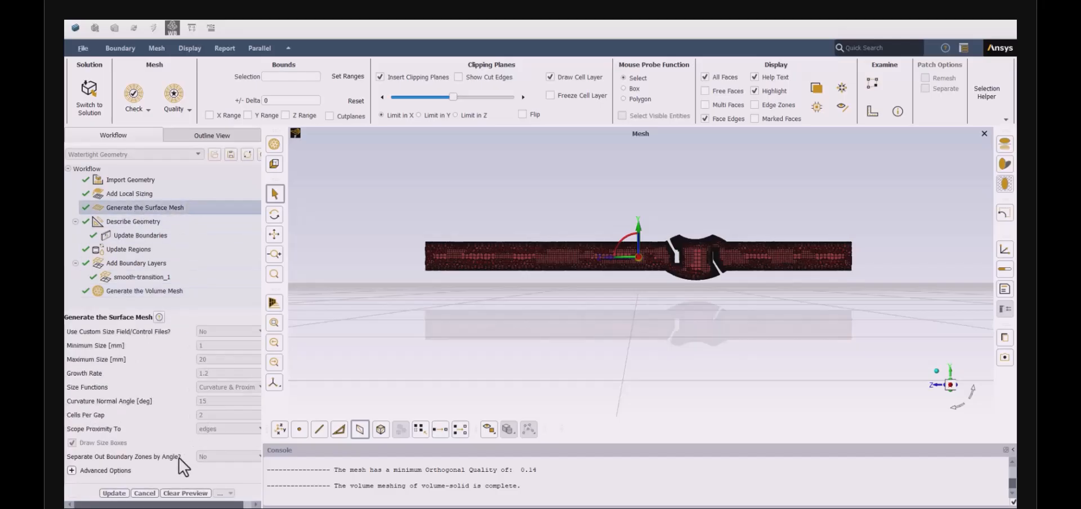
{"action": "left_click", "coordinate": [145, 494]}
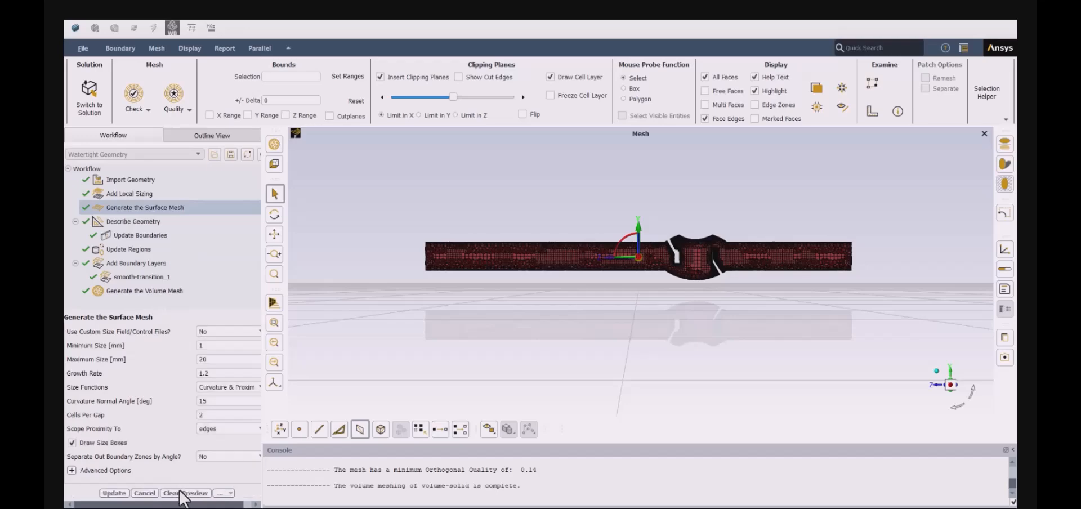
{"action": "double_click", "coordinate": [206, 359]}
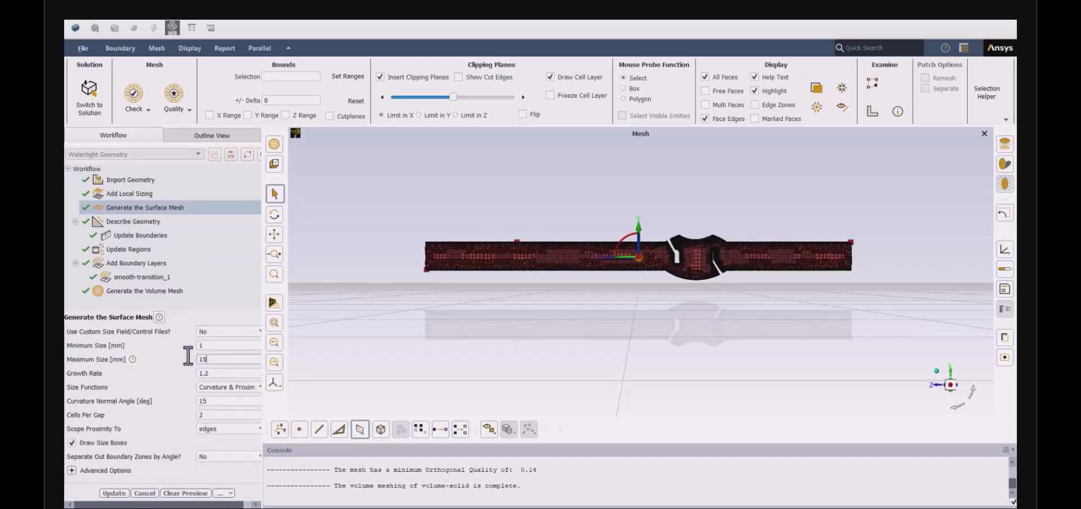
{"action": "left_click", "coordinate": [121, 493]}
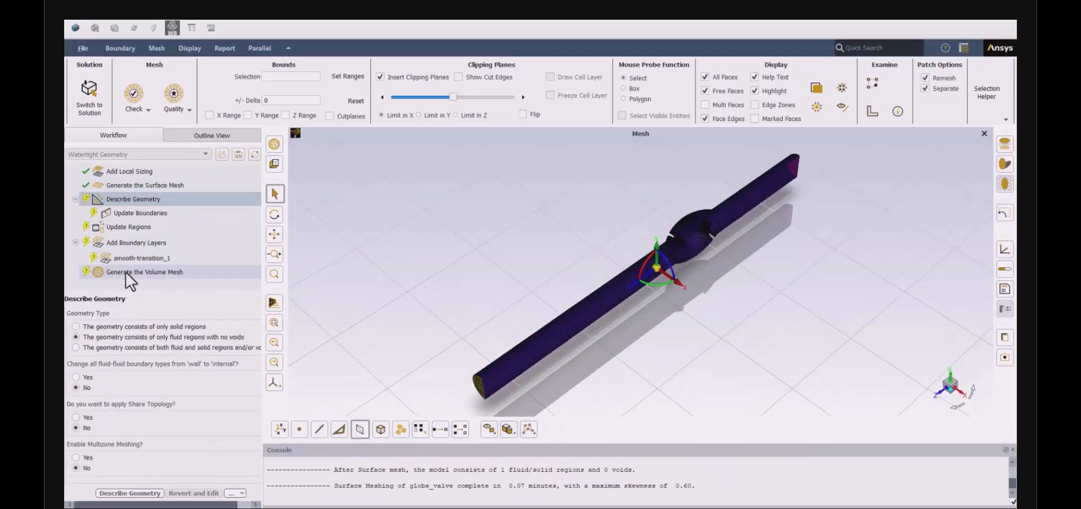
Regenerate the poly-hexcore volume mesh, agreeing to complete the outdated upstream tasks as well
{"action": "left_click", "coordinate": [125, 273]}
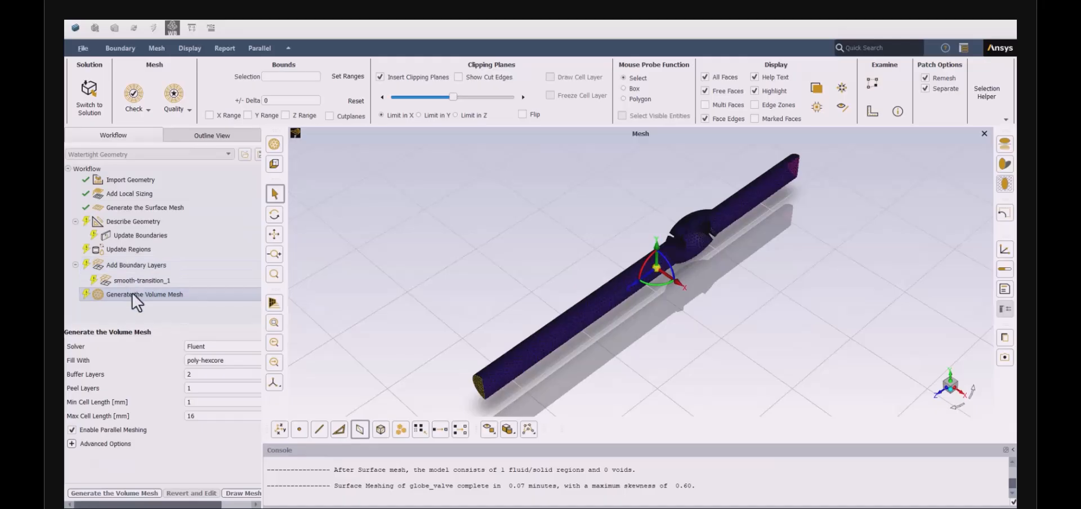
{"action": "left_click", "coordinate": [130, 492]}
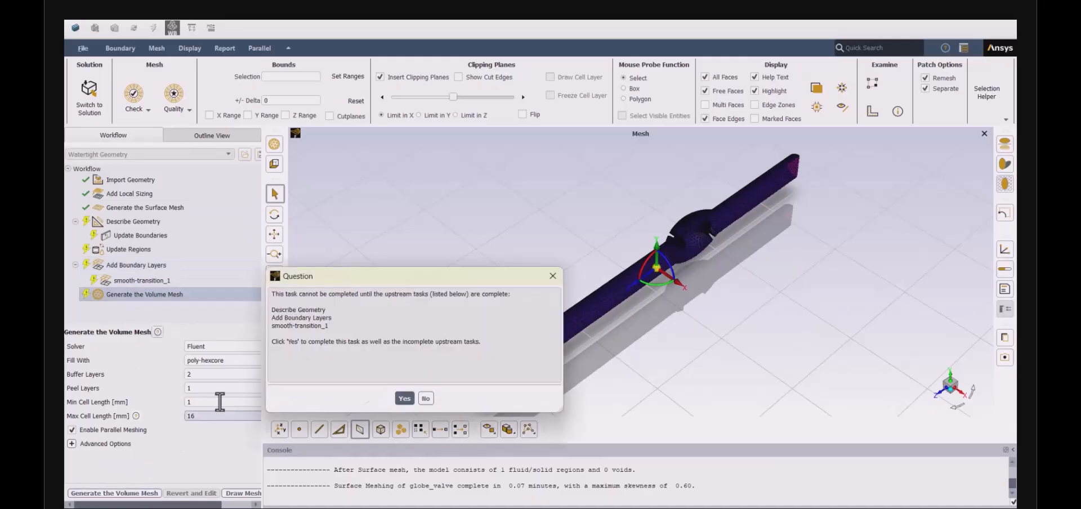
{"action": "left_click", "coordinate": [404, 398]}
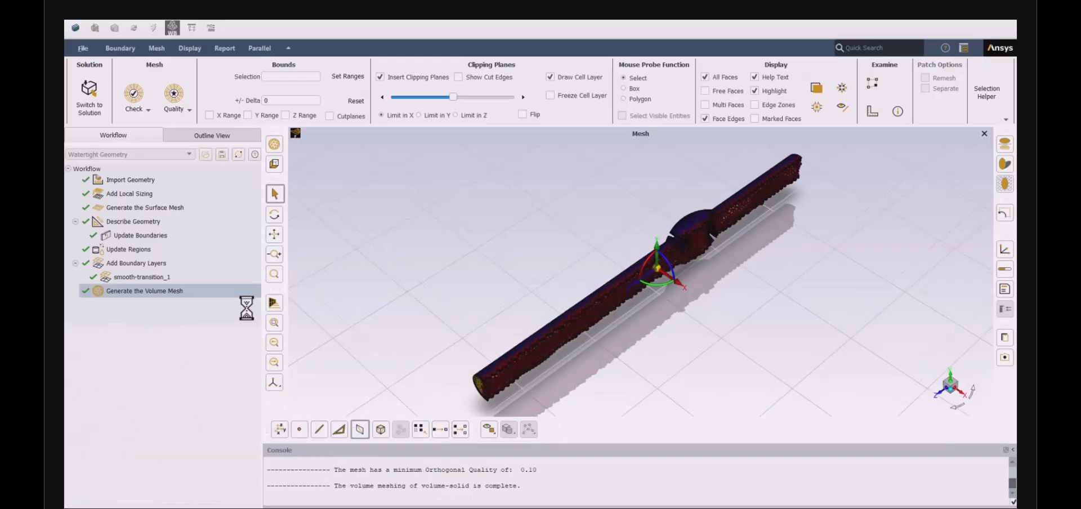
Insert an Improve Volume Mesh task after the volume mesh and run it with a cell quality limit of 0.15
{"action": "right_click", "coordinate": [152, 294]}
{"action": "mouse_move", "coordinate": [163, 296]}
{"action": "left_click", "coordinate": [284, 302]}
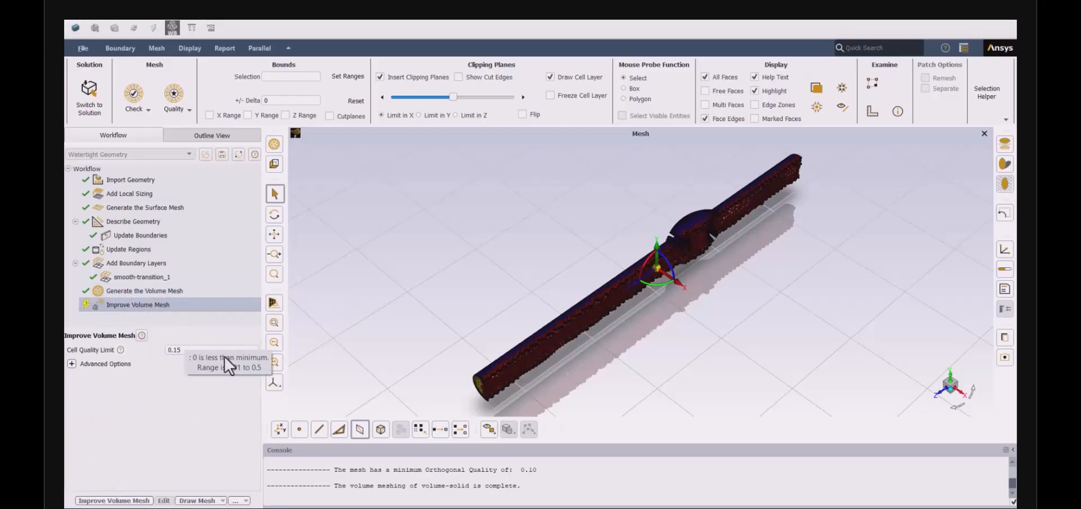
{"action": "left_click", "coordinate": [113, 497]}
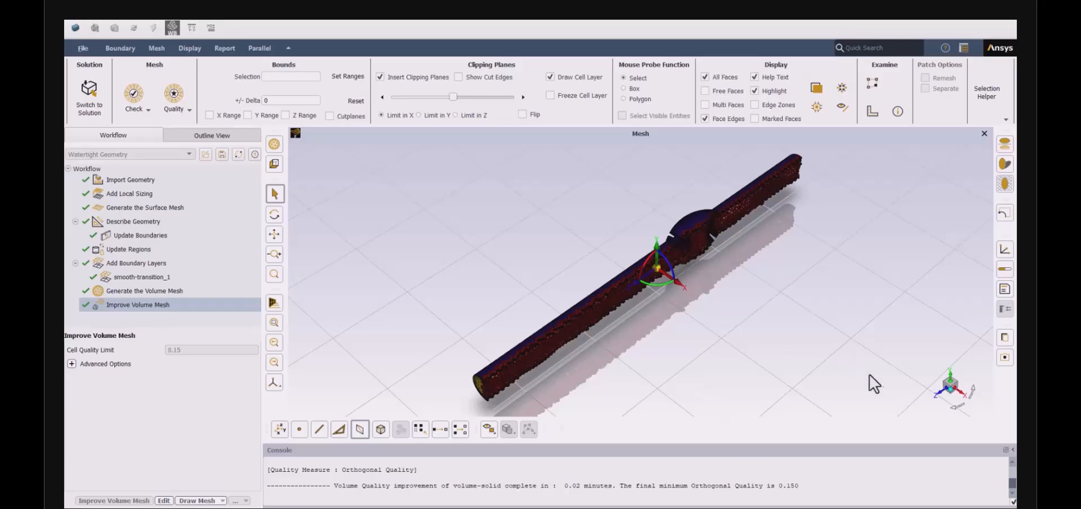
Inspect the improved mesh on the X-limited section, around the valve passages and in the pipes
{"action": "left_click", "coordinate": [964, 394]}
{"action": "scroll", "coordinate": [678, 282], "scroll_direction": "up", "scroll_amount": 5}
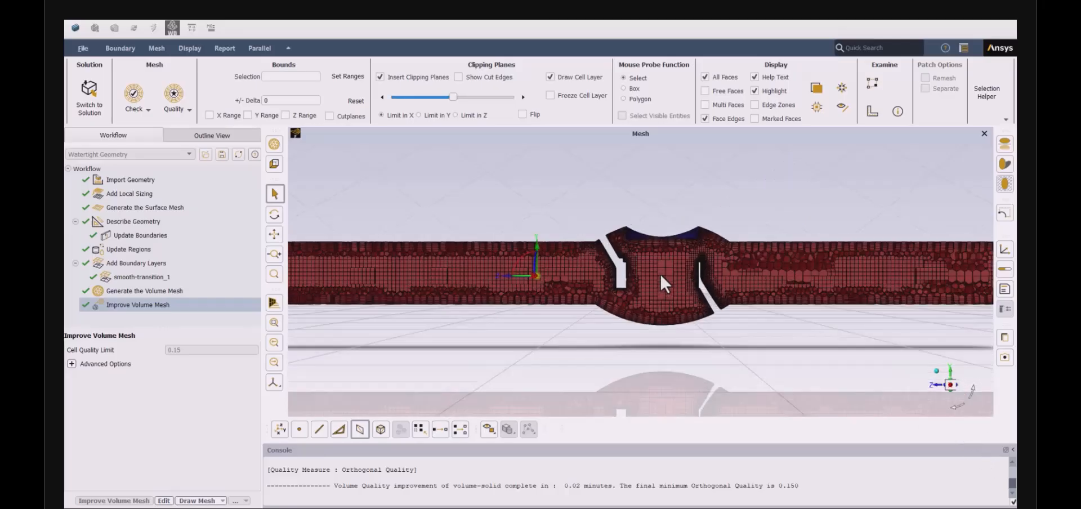
{"action": "scroll", "coordinate": [682, 321], "scroll_direction": "up", "scroll_amount": 1}
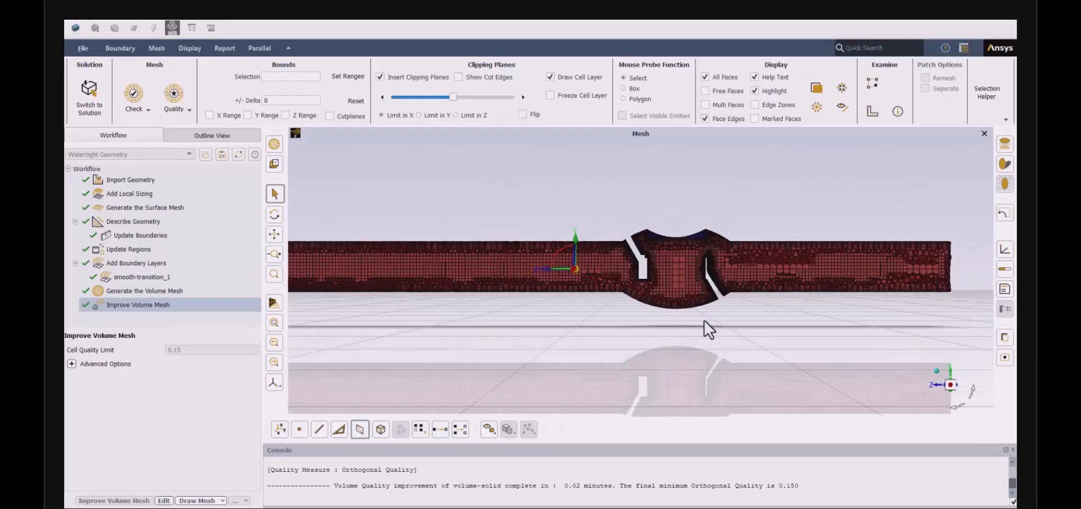
{"action": "scroll", "coordinate": [715, 332], "scroll_direction": "down", "scroll_amount": 3}
{"action": "left_click_drag", "start_coordinate": [622, 345], "coordinate": [682, 432]}
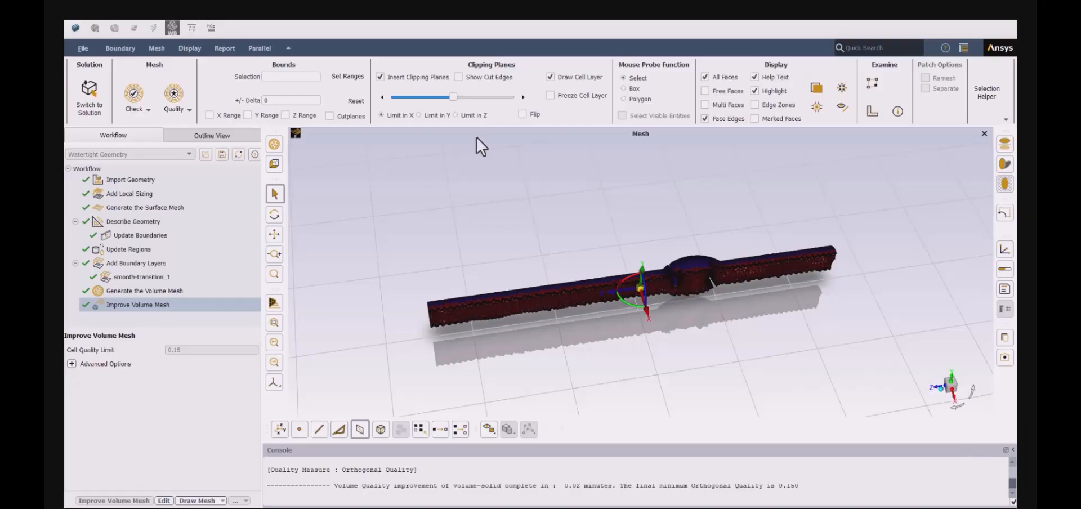
Turn off the clipping planes to inspect the full outer mesh, and switch from meshing to solution mode
{"action": "left_click", "coordinate": [389, 78]}
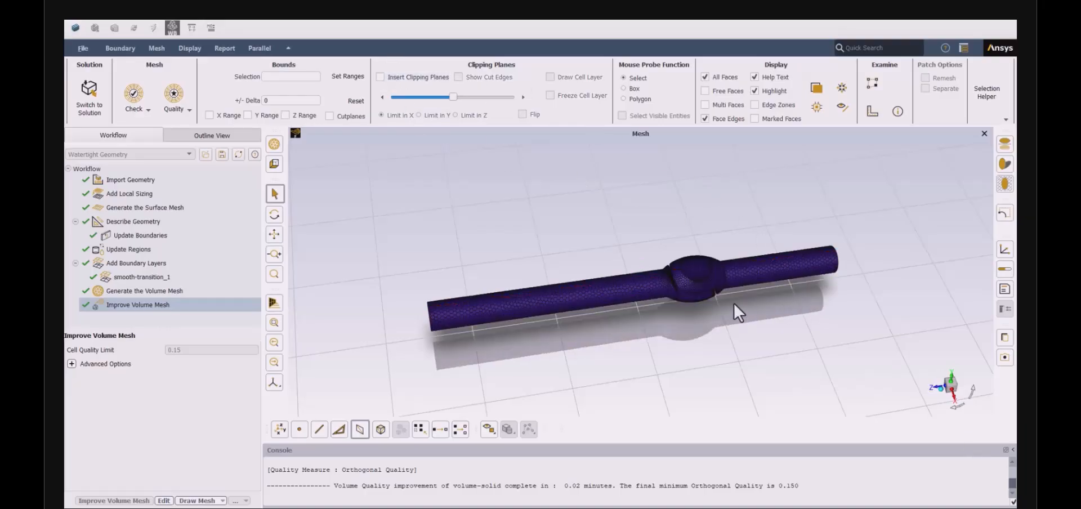
{"action": "left_click_drag", "start_coordinate": [743, 336], "coordinate": [748, 362]}
{"action": "scroll", "coordinate": [688, 258], "scroll_direction": "up", "scroll_amount": 4}
{"action": "left_click_drag", "start_coordinate": [687, 258], "coordinate": [685, 174]}
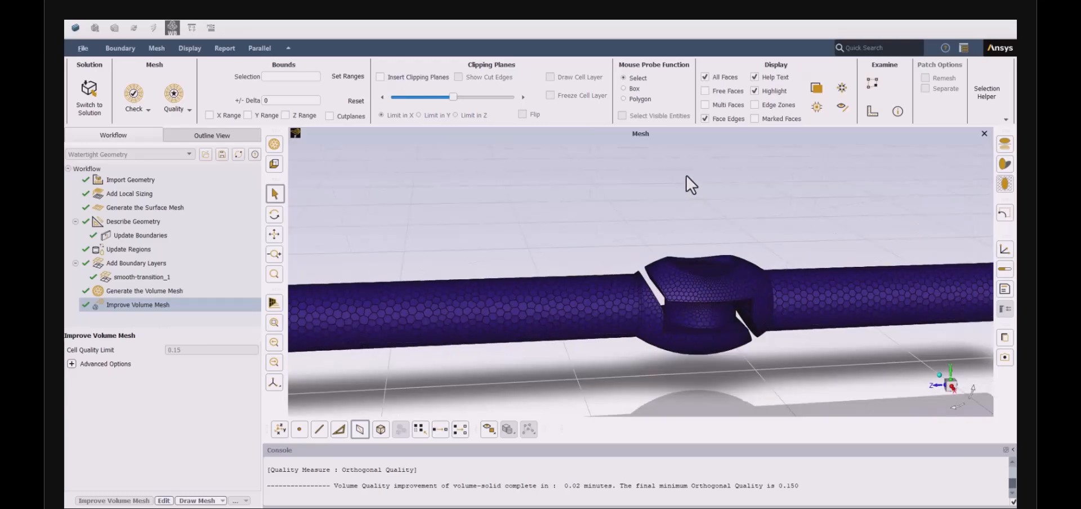
{"action": "scroll", "coordinate": [685, 174], "scroll_direction": "down", "scroll_amount": 5}
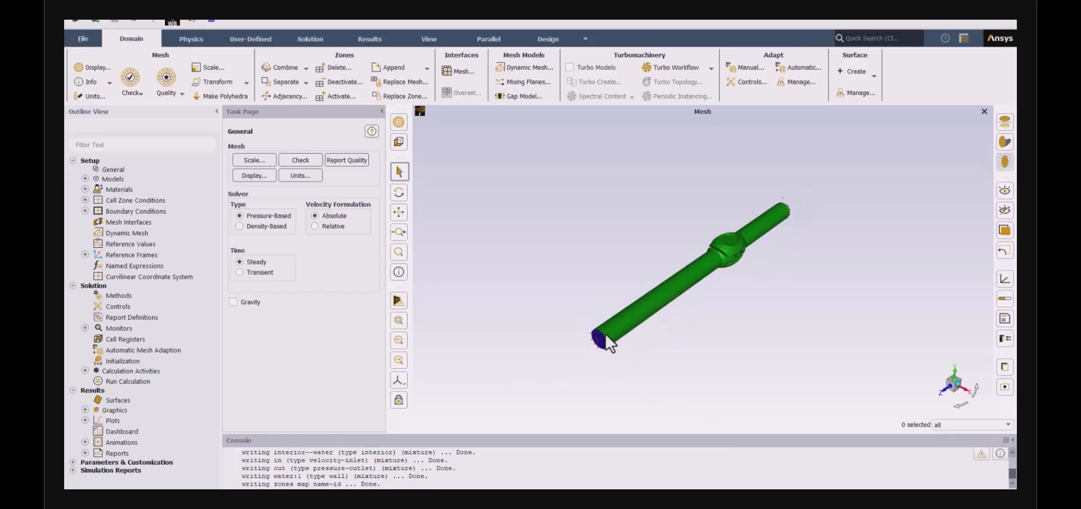
Examine the boundary arrows at both pipe ends to check the positions of the inlet and outlet
{"action": "scroll", "coordinate": [606, 332], "scroll_direction": "up", "scroll_amount": 5}
{"action": "left_click_drag", "start_coordinate": [620, 319], "coordinate": [584, 323]}
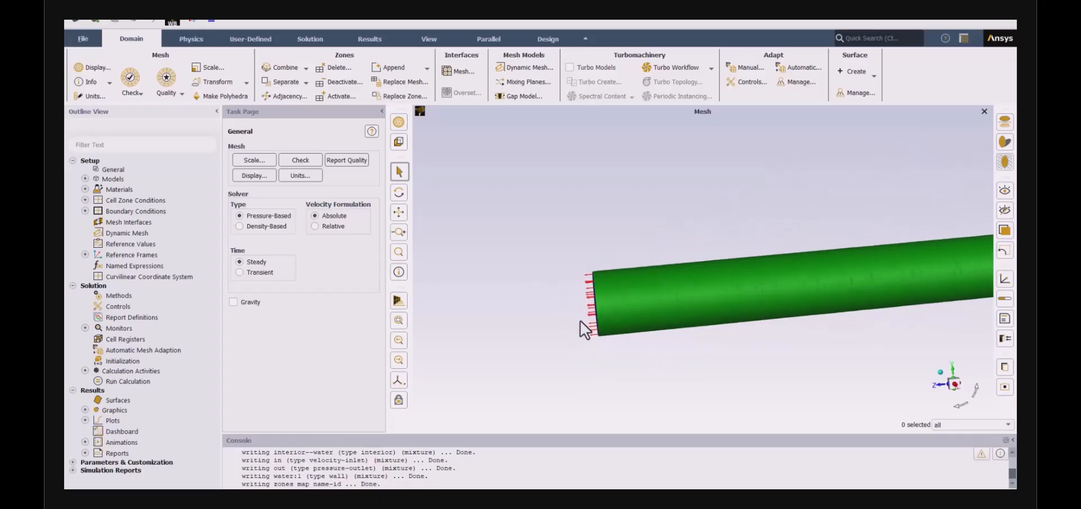
{"action": "scroll", "coordinate": [581, 316], "scroll_direction": "down", "scroll_amount": 5}
{"action": "scroll", "coordinate": [876, 287], "scroll_direction": "up", "scroll_amount": 5}
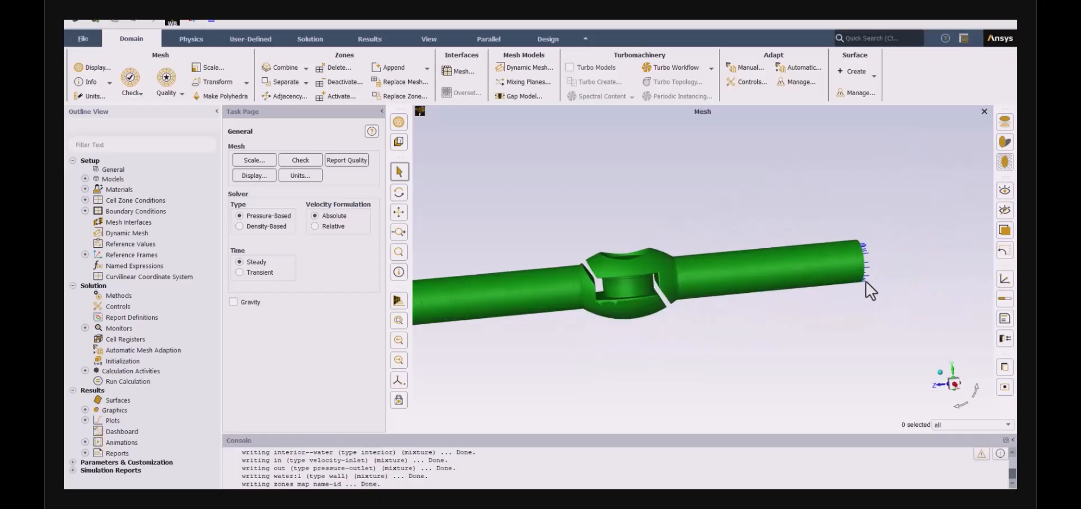
{"action": "scroll", "coordinate": [910, 257], "scroll_direction": "up", "scroll_amount": 2}
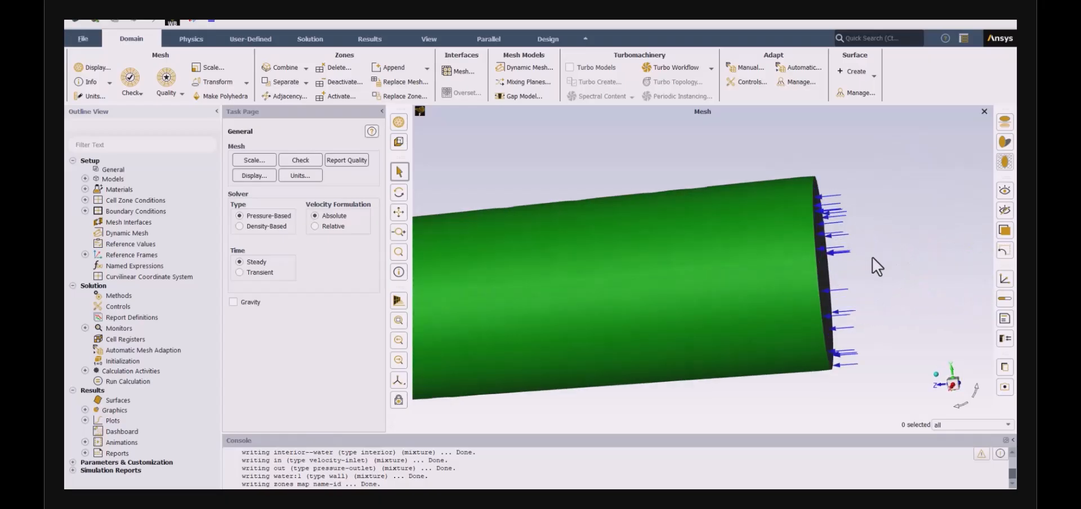
{"action": "scroll", "coordinate": [820, 293], "scroll_direction": "down", "scroll_amount": 6}
{"action": "middle_click_drag", "start_coordinate": [796, 293], "coordinate": [881, 369], "text": "ctrl"}
{"action": "scroll", "coordinate": [871, 284], "scroll_direction": "down", "scroll_amount": 3}
{"action": "scroll", "coordinate": [783, 286], "scroll_direction": "down", "scroll_amount": 3}
{"action": "middle_click_drag", "start_coordinate": [762, 267], "coordinate": [825, 267]}
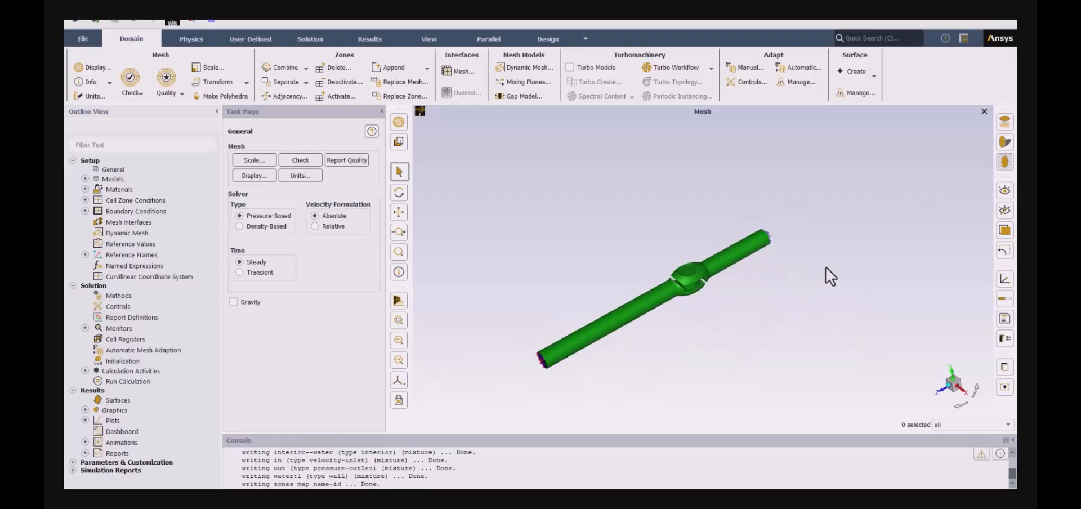
Enable gravity with a Y acceleration of -9.81 m/s² for the steady, pressure-based solver
{"action": "scroll", "coordinate": [666, 298], "scroll_direction": "up", "scroll_amount": 3}
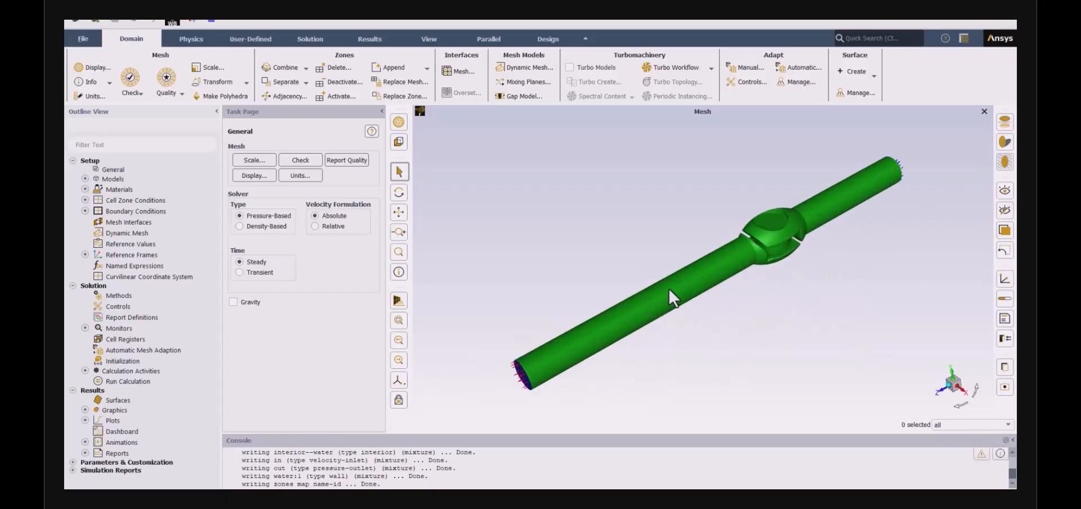
{"action": "middle_click_drag", "start_coordinate": [670, 295], "coordinate": [668, 282], "text": "ctrl"}
{"action": "left_click", "coordinate": [233, 302]}
{"action": "left_click", "coordinate": [253, 342]}
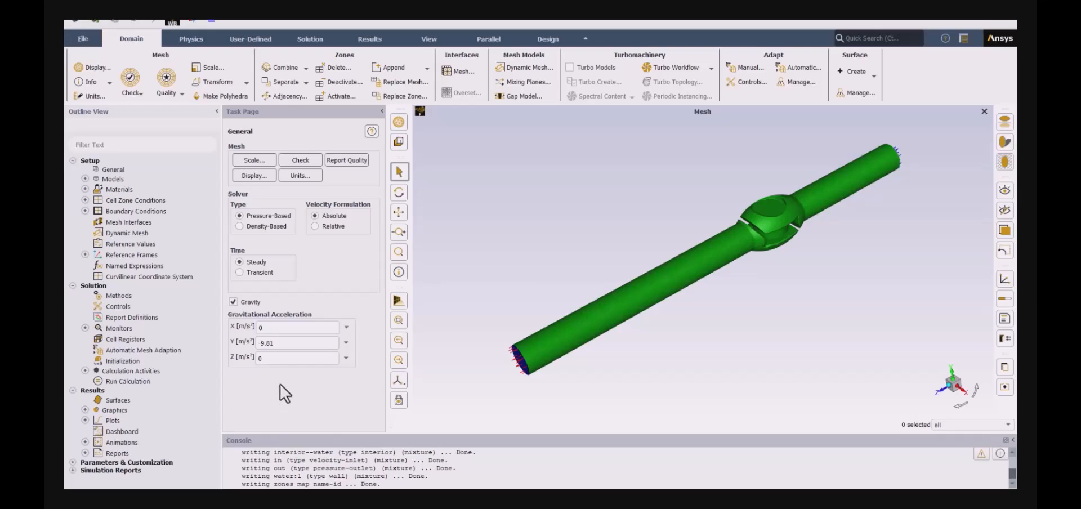
Open the viscous model settings and accept the k-omega SST turbulence model with the production limiter
{"action": "left_click", "coordinate": [85, 178]}
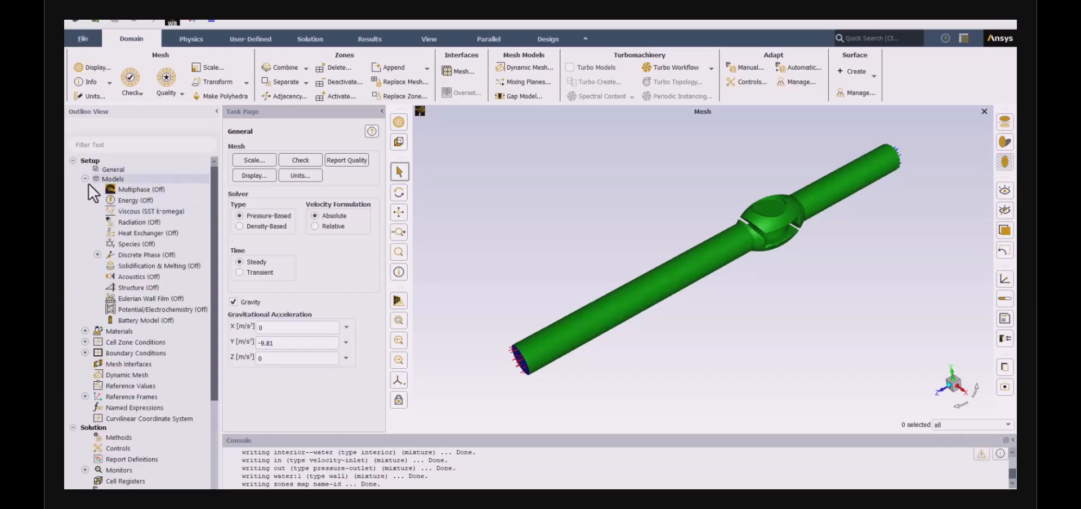
{"action": "left_click", "coordinate": [85, 179]}
{"action": "left_click", "coordinate": [85, 179]}
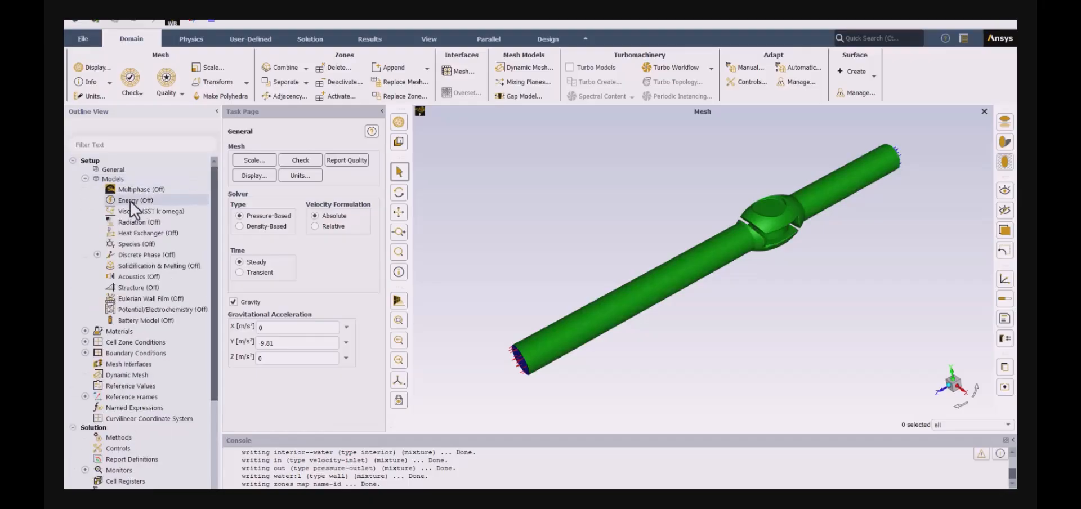
{"action": "double_click", "coordinate": [142, 211]}
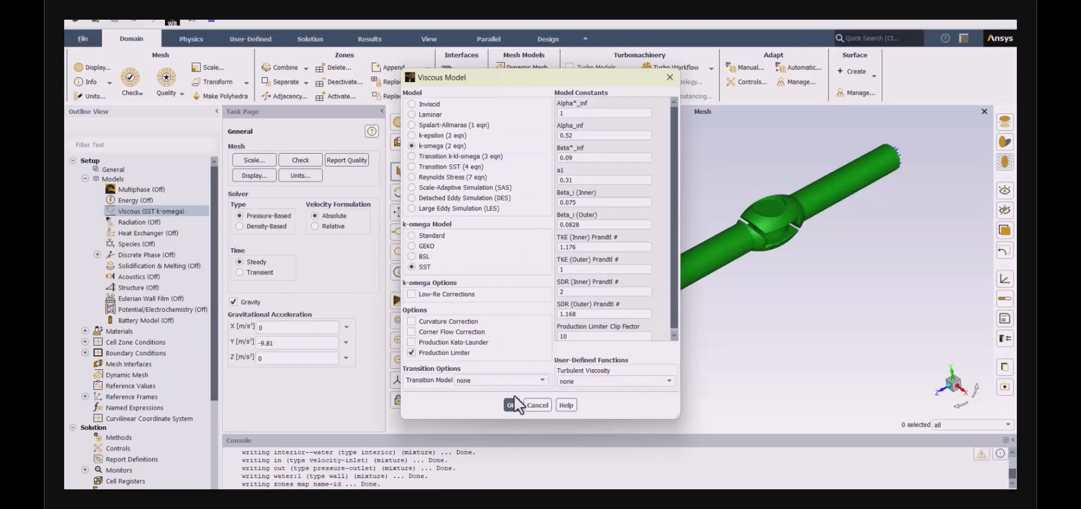
{"action": "left_click", "coordinate": [512, 404]}
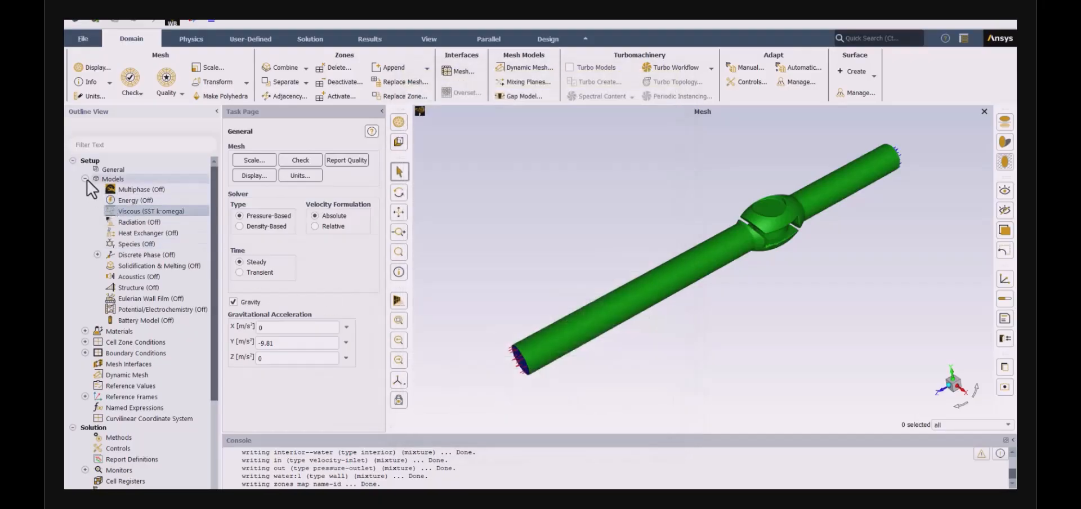
{"action": "left_click", "coordinate": [85, 179]}
Copy water-liquid (h2o<l>) from the Fluent database into the case's fluid materials
{"action": "left_click", "coordinate": [85, 189]}
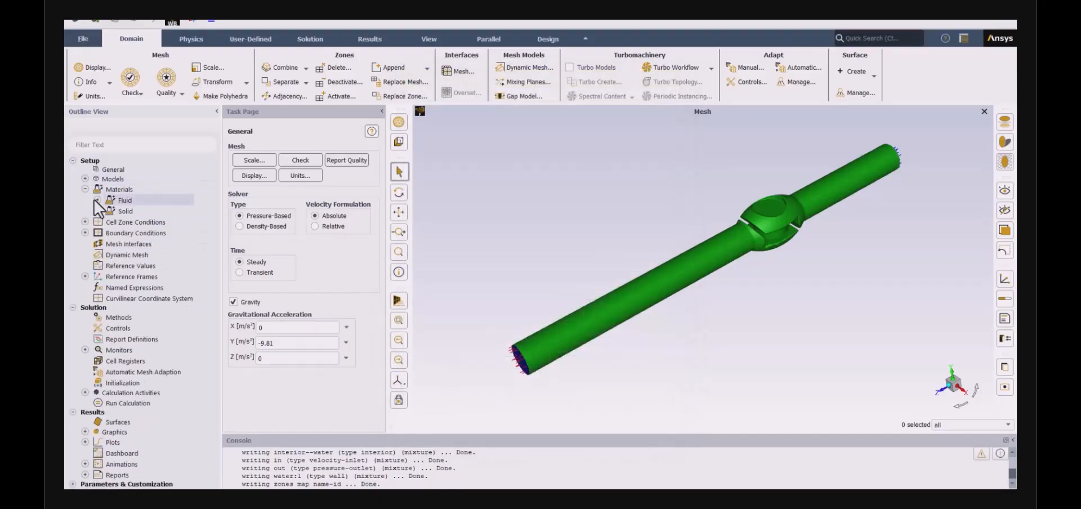
{"action": "left_click", "coordinate": [96, 200]}
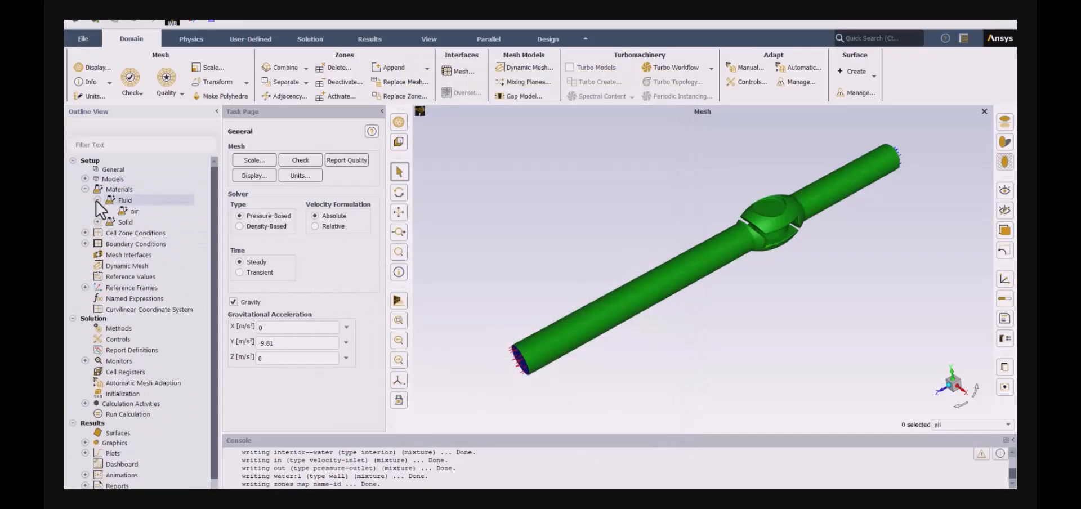
{"action": "right_click", "coordinate": [135, 203]}
{"action": "double_click", "coordinate": [145, 209]}
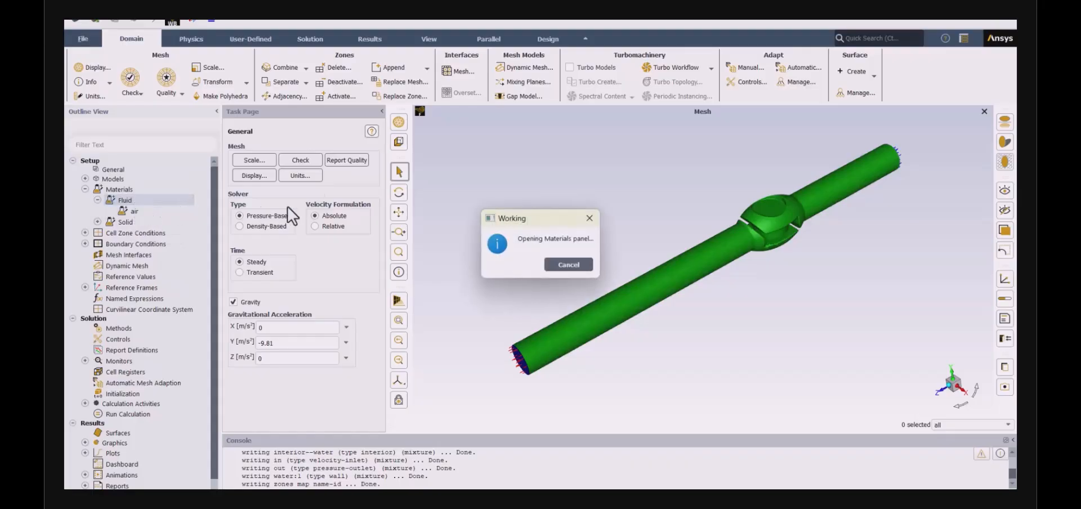
{"action": "left_click", "coordinate": [704, 168]}
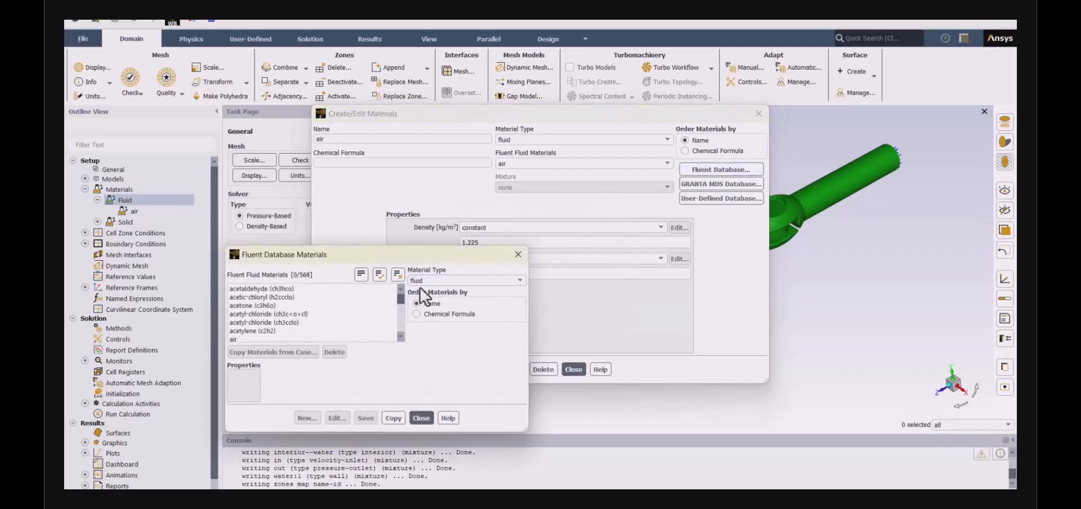
{"action": "left_click_drag", "start_coordinate": [401, 299], "coordinate": [403, 330]}
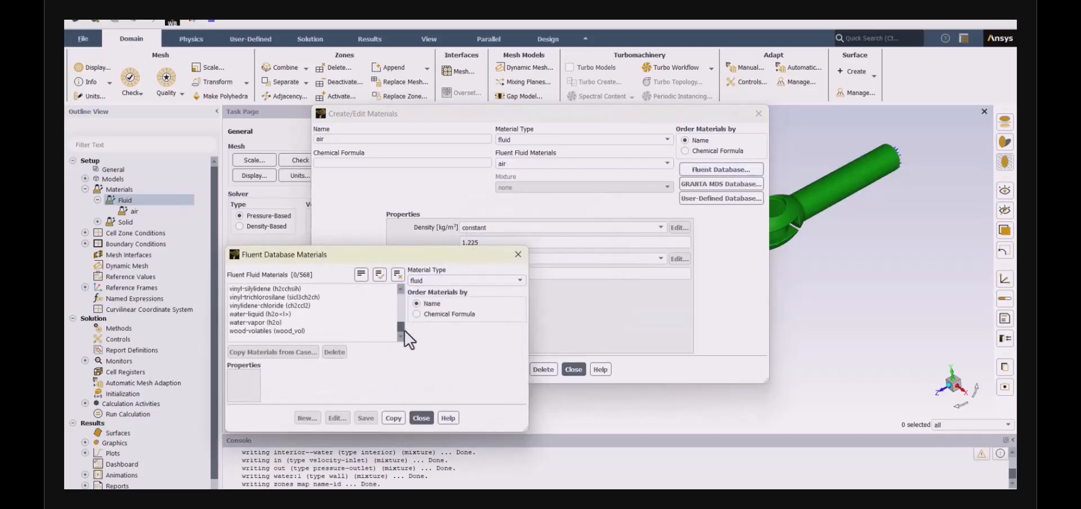
{"action": "left_click", "coordinate": [281, 314]}
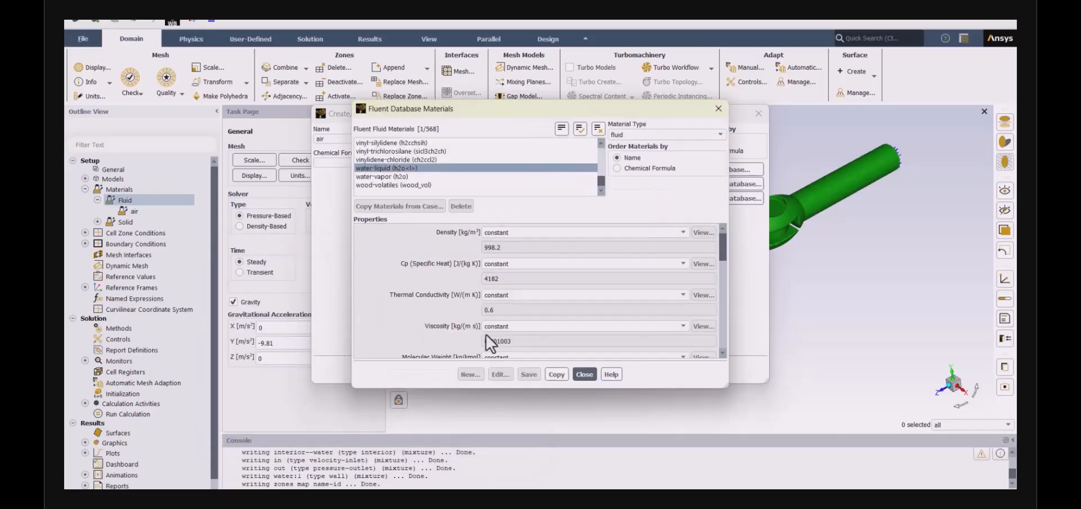
{"action": "left_click", "coordinate": [556, 374]}
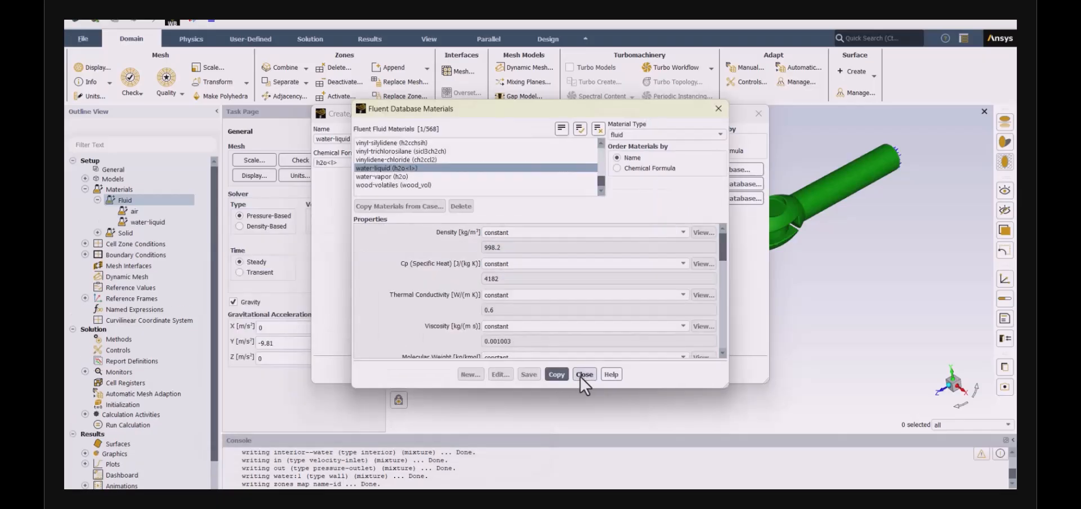
{"action": "left_click", "coordinate": [581, 375]}
{"action": "left_click", "coordinate": [580, 369]}
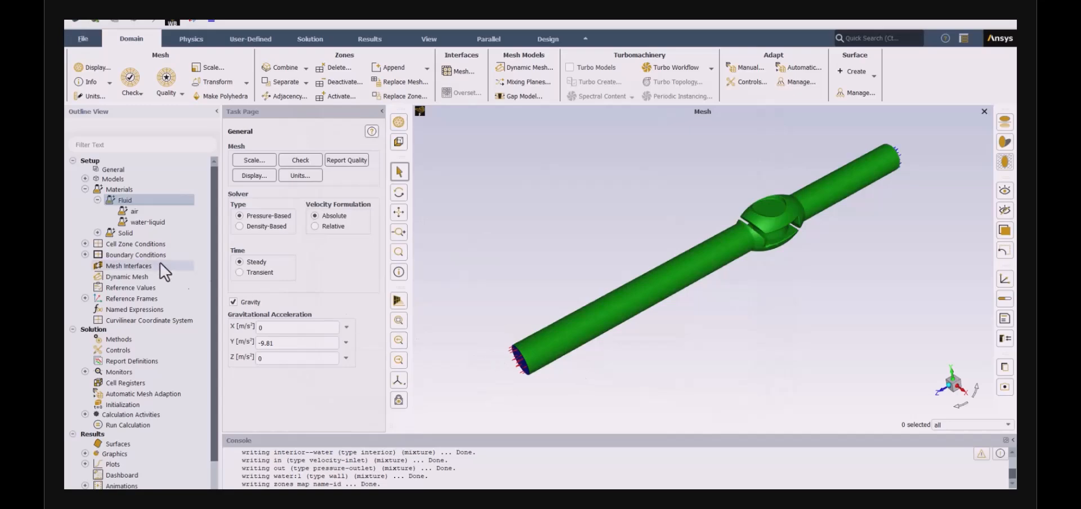
{"action": "left_click", "coordinate": [85, 189]}
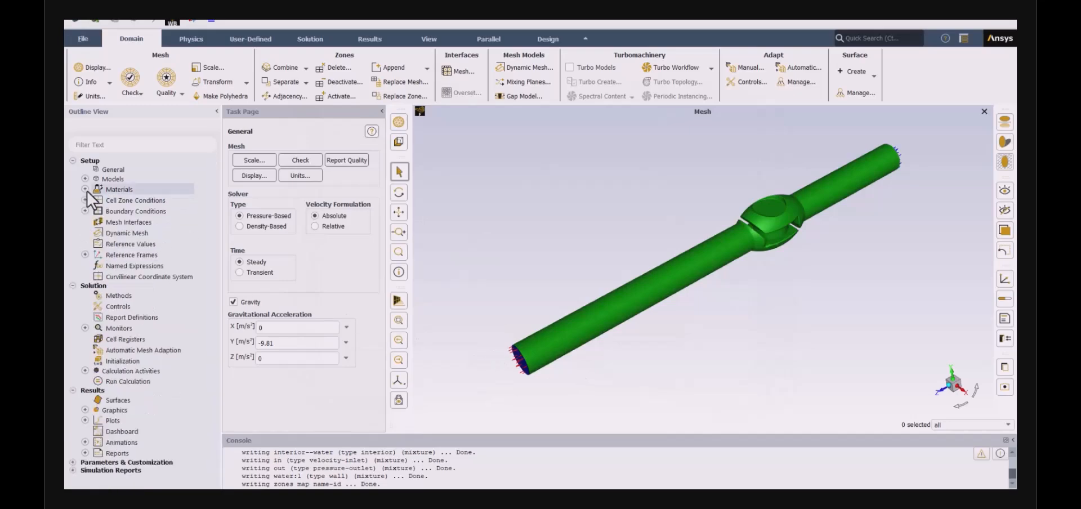
Assign water-liquid as the material of the water fluid cell zone
{"action": "left_click", "coordinate": [85, 200]}
{"action": "left_click", "coordinate": [97, 211]}
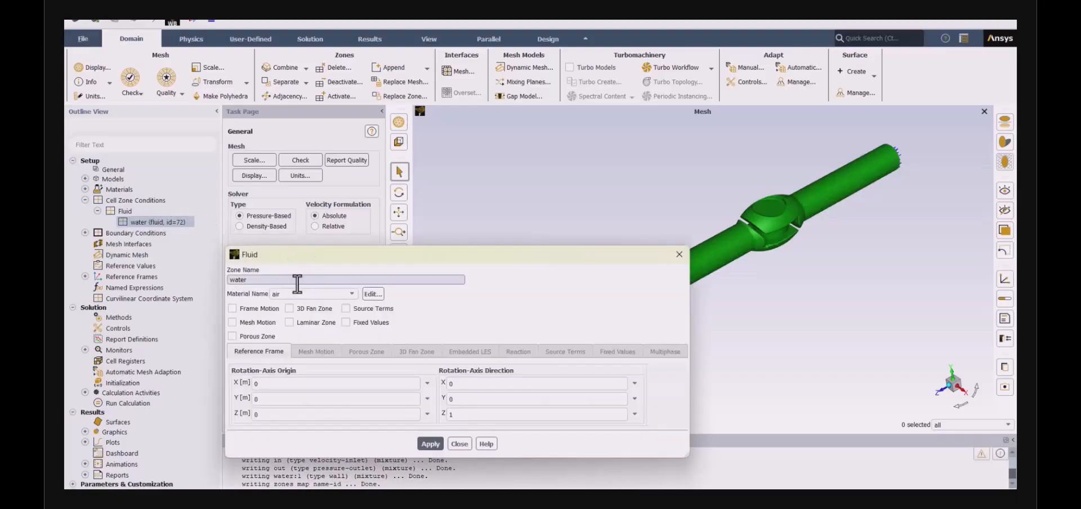
{"action": "left_click", "coordinate": [314, 294]}
{"action": "left_click", "coordinate": [296, 305]}
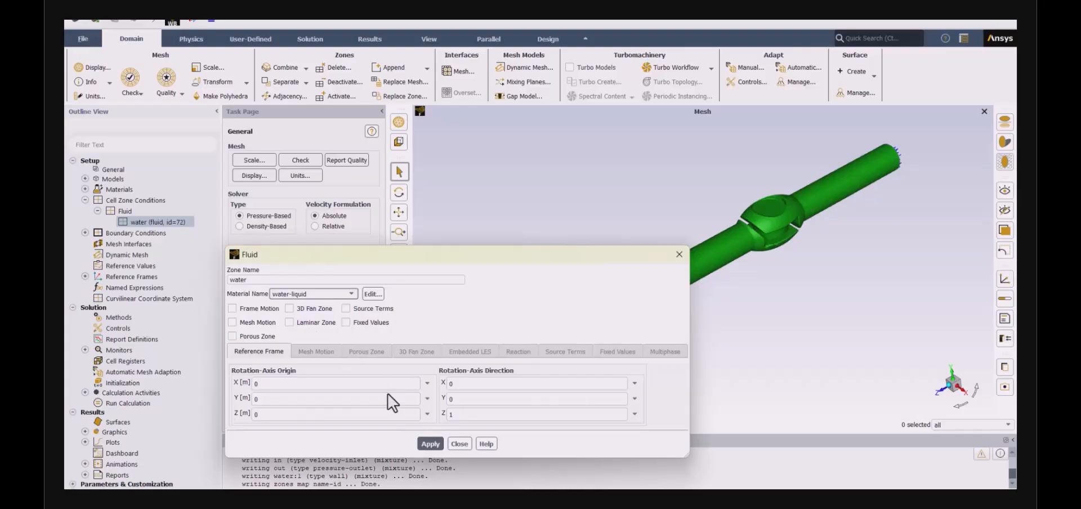
{"action": "left_click", "coordinate": [426, 443]}
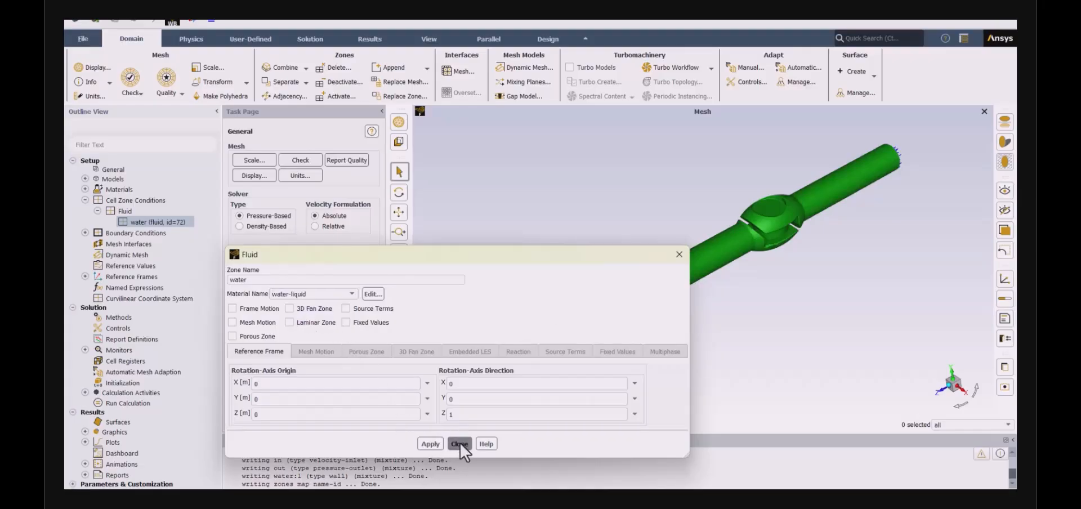
{"action": "left_click", "coordinate": [459, 444]}
{"action": "left_click", "coordinate": [85, 200]}
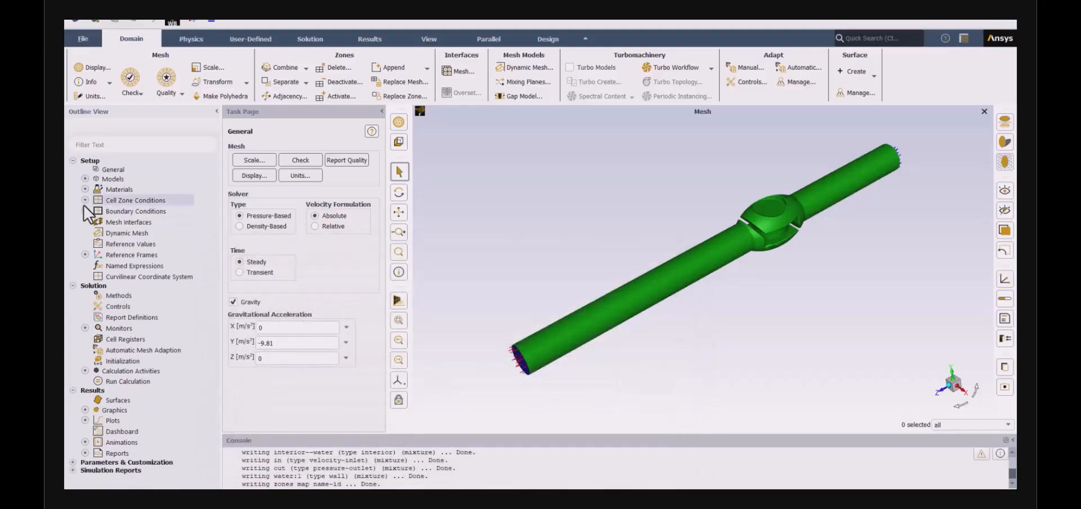
Apply a velocity magnitude of 1 m/s normal to the boundary at the velocity inlet "in"
{"action": "left_click", "coordinate": [85, 210]}
{"action": "left_click", "coordinate": [97, 222]}
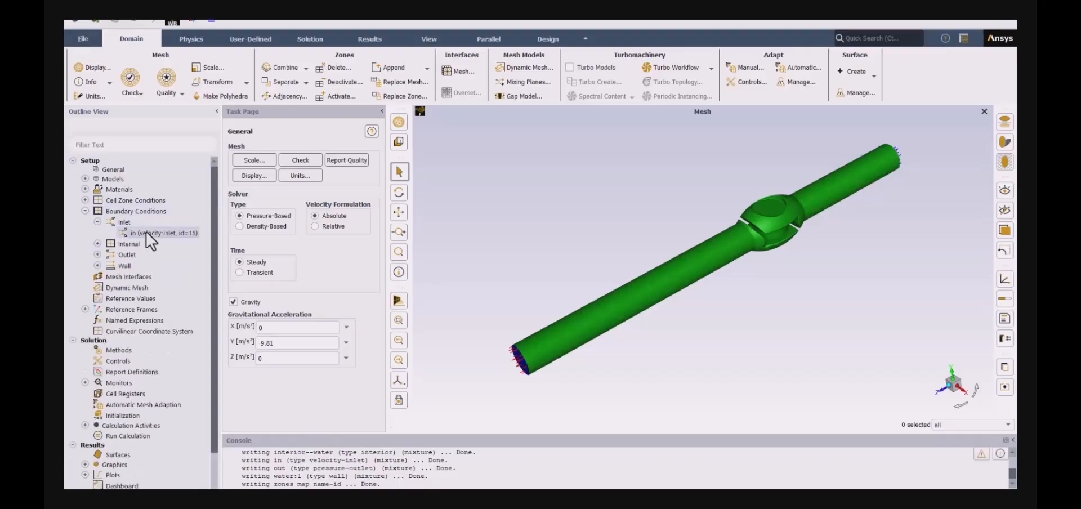
{"action": "double_click", "coordinate": [179, 233]}
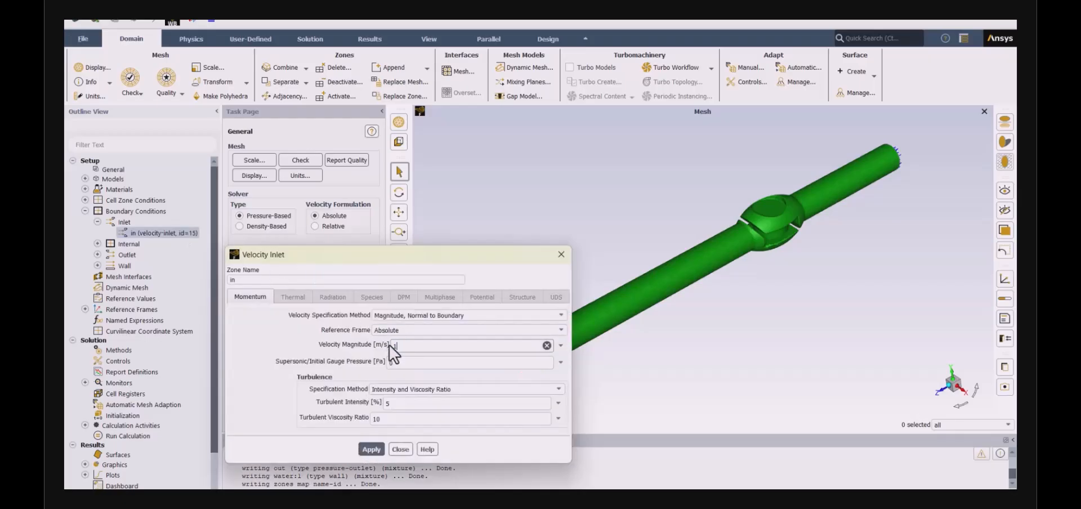
{"action": "left_click", "coordinate": [369, 448]}
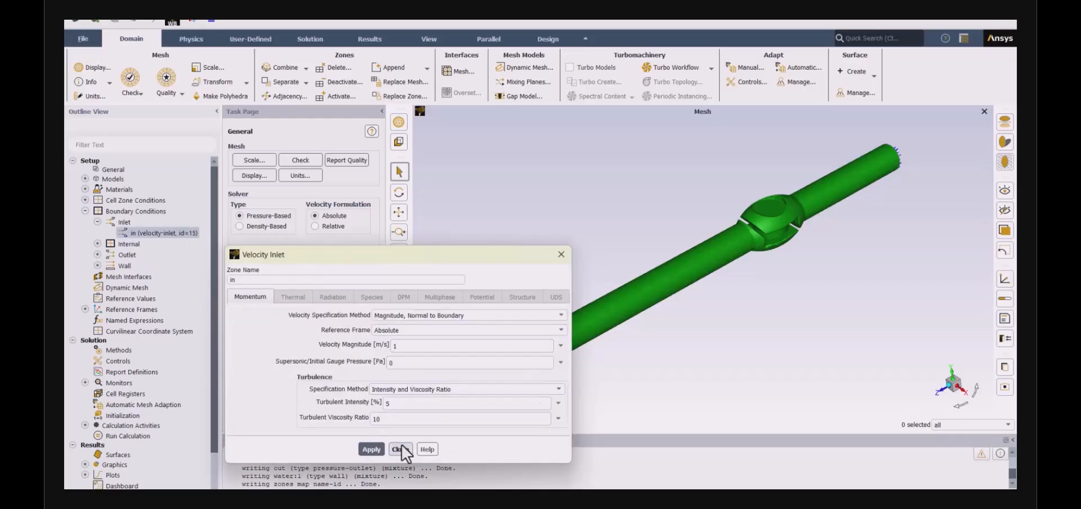
{"action": "left_click", "coordinate": [401, 448]}
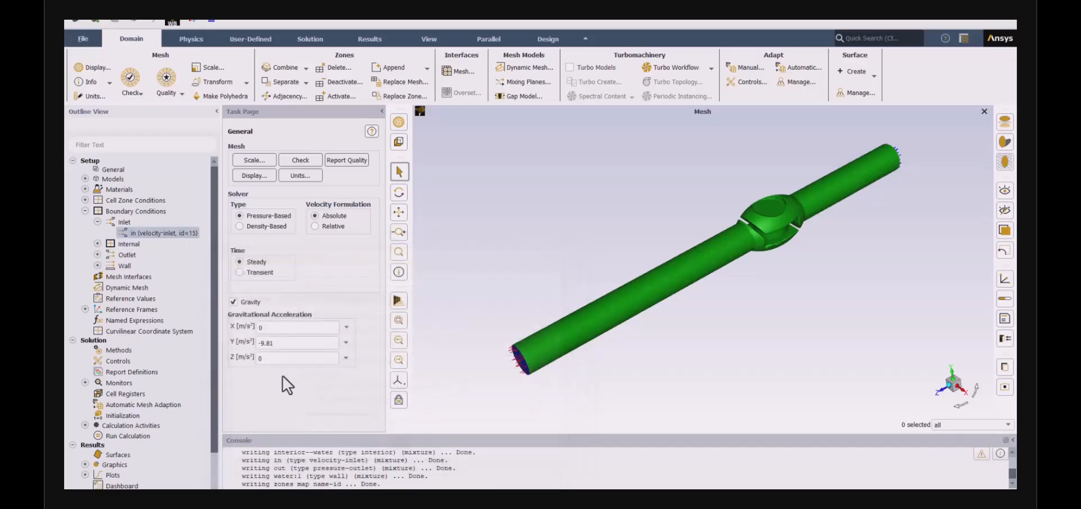
{"action": "left_click", "coordinate": [85, 211]}
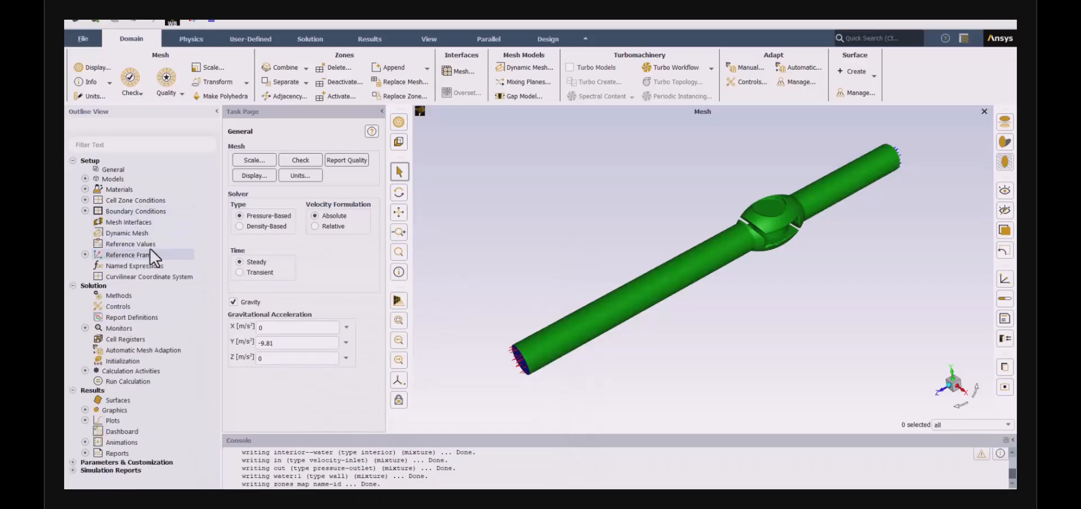
Apply a gauge pressure of 0 Pa at the pressure outlet "out", with 5% backflow turbulent intensity and a viscosity ratio of 10
{"action": "left_click", "coordinate": [84, 211]}
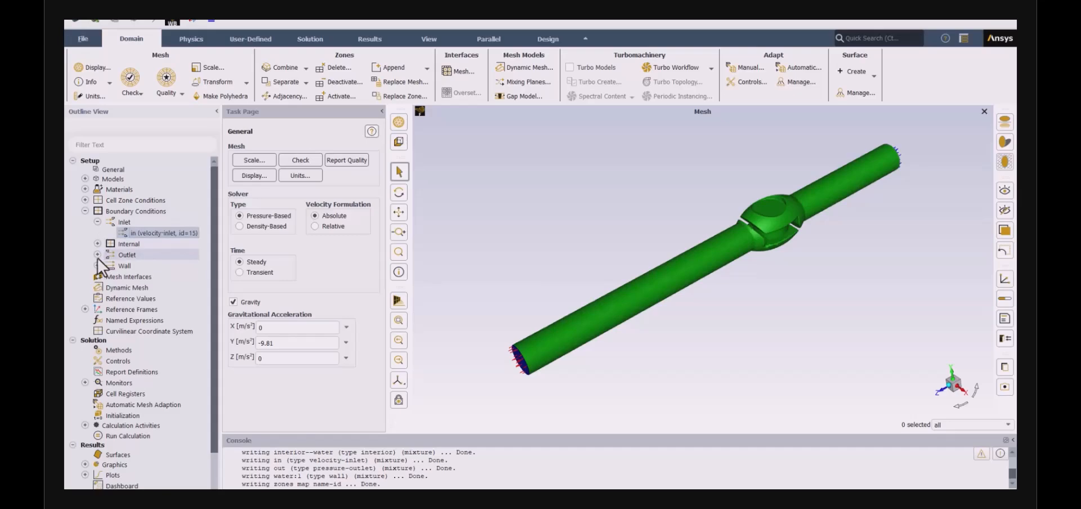
{"action": "left_click", "coordinate": [97, 244]}
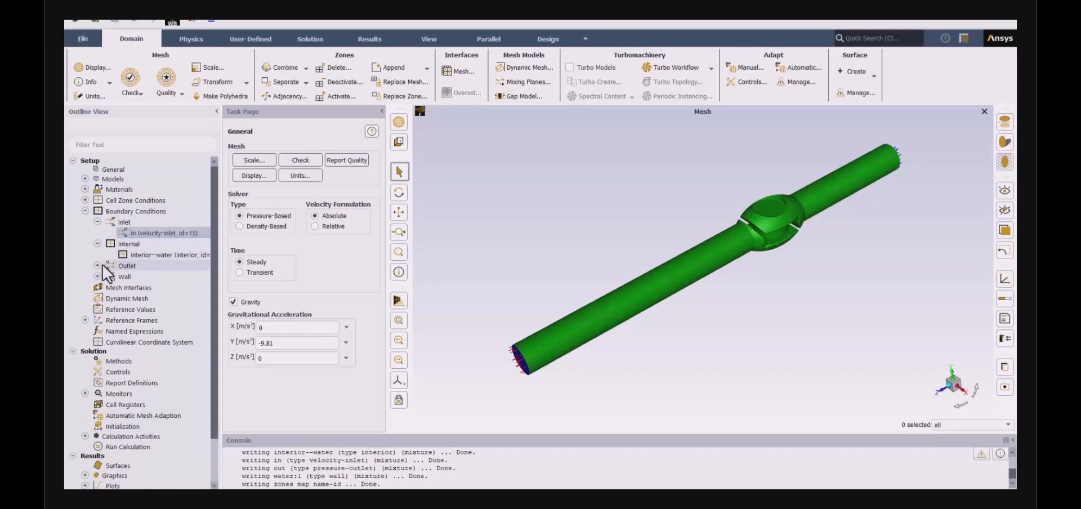
{"action": "left_click", "coordinate": [97, 266]}
{"action": "left_click", "coordinate": [168, 276]}
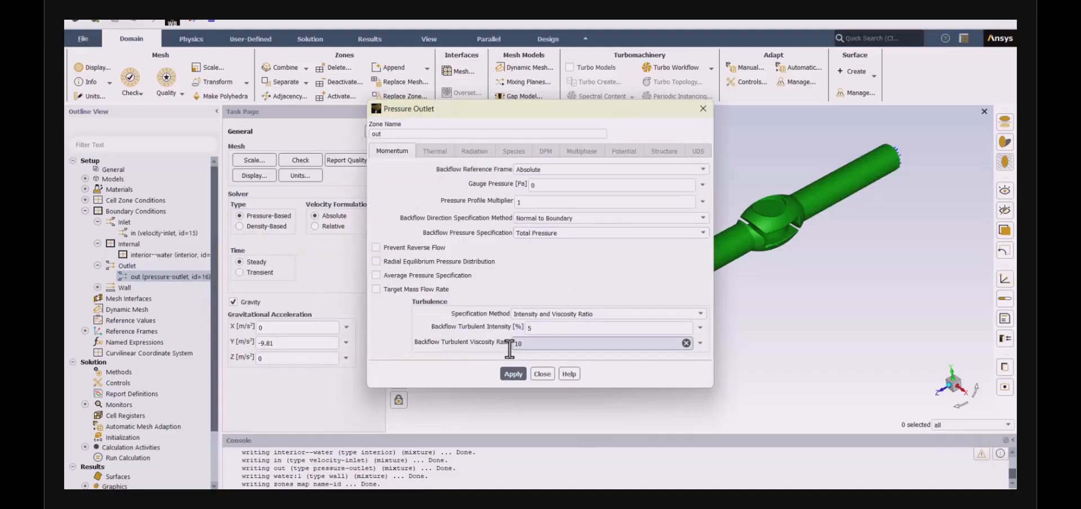
{"action": "left_click", "coordinate": [515, 375]}
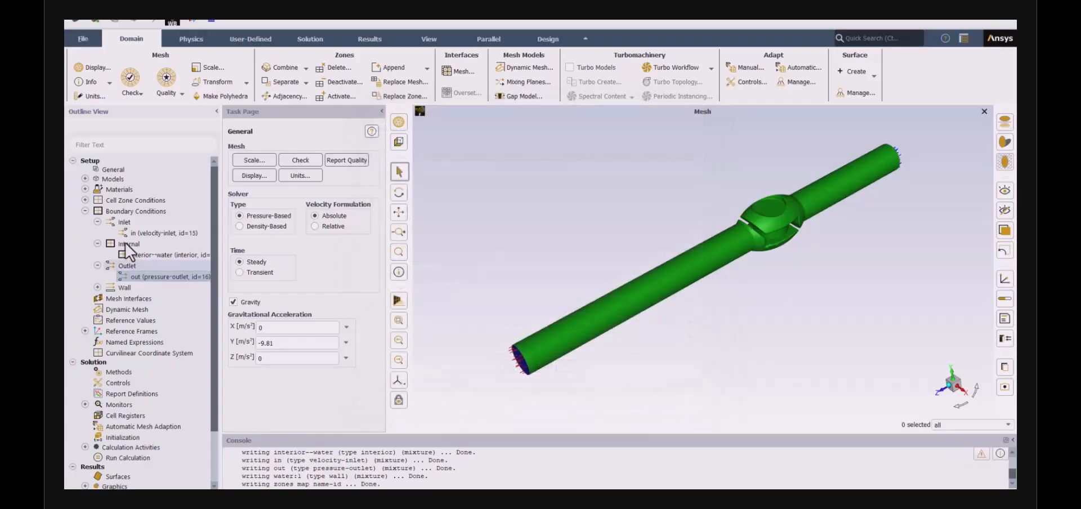
{"action": "left_click", "coordinate": [85, 211]}
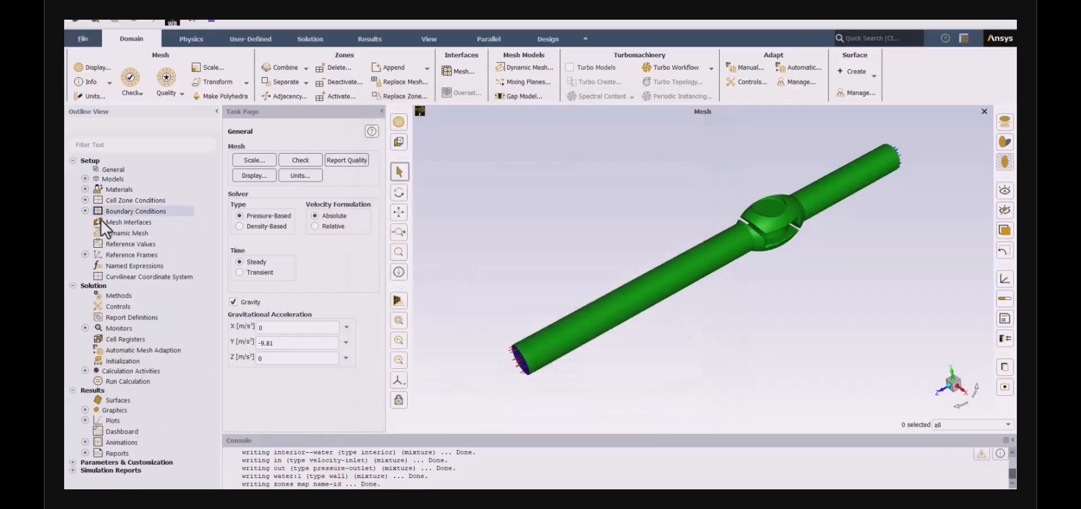
Create an area-weighted average surface report of velocity magnitude on the "out" boundary, with report file and report plot enabled
{"action": "left_click", "coordinate": [128, 298]}
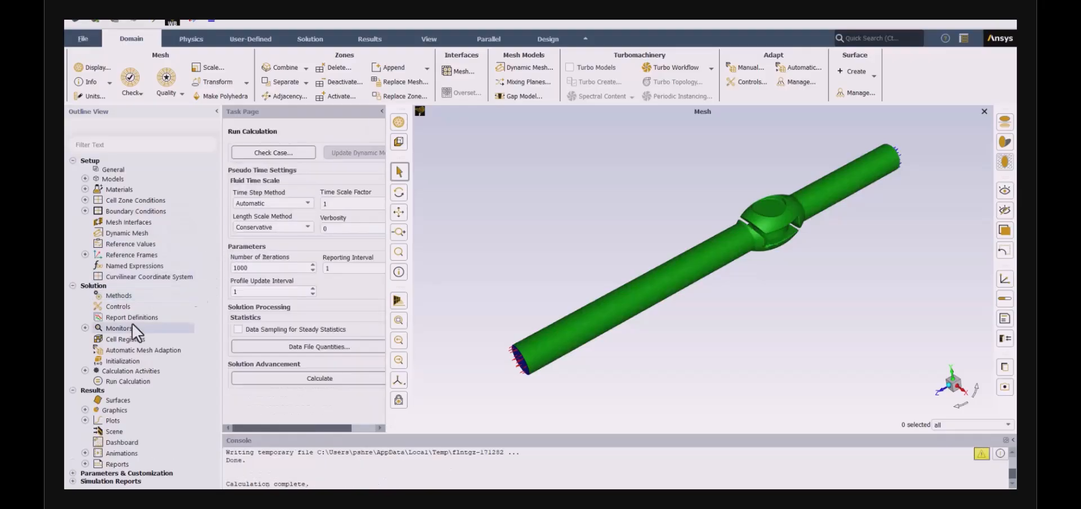
{"action": "right_click", "coordinate": [126, 317]}
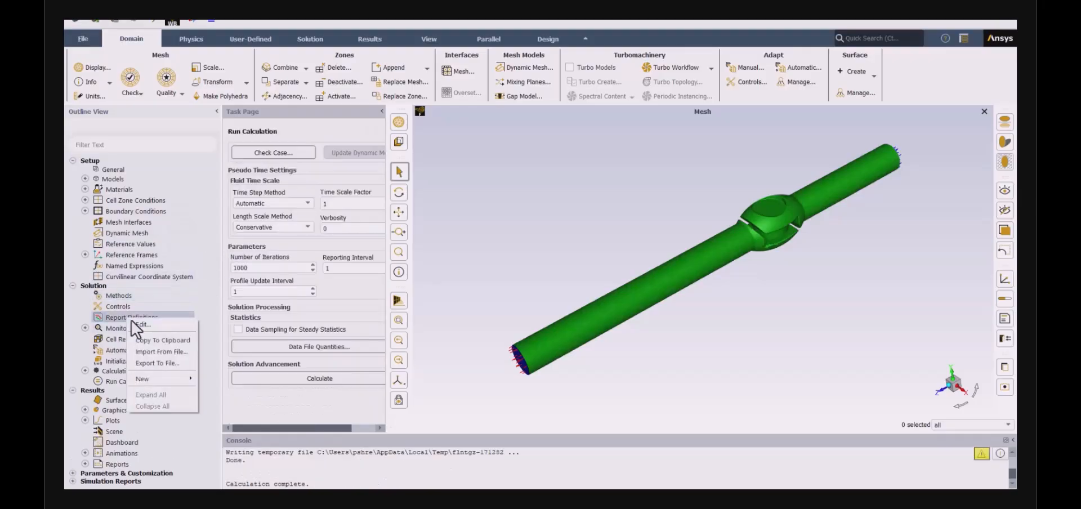
{"action": "mouse_move", "coordinate": [153, 378]}
{"action": "mouse_move", "coordinate": [227, 379]}
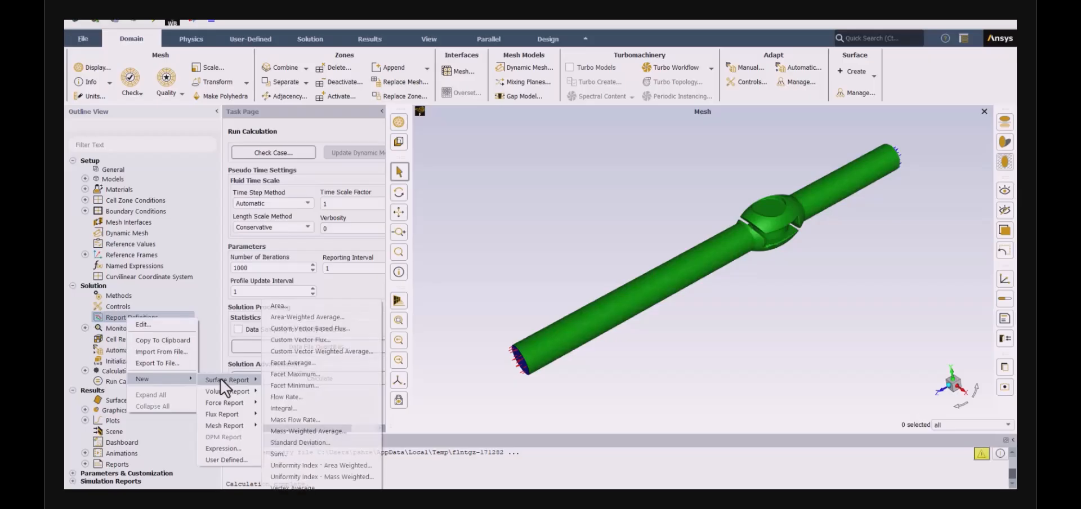
{"action": "left_click", "coordinate": [315, 317]}
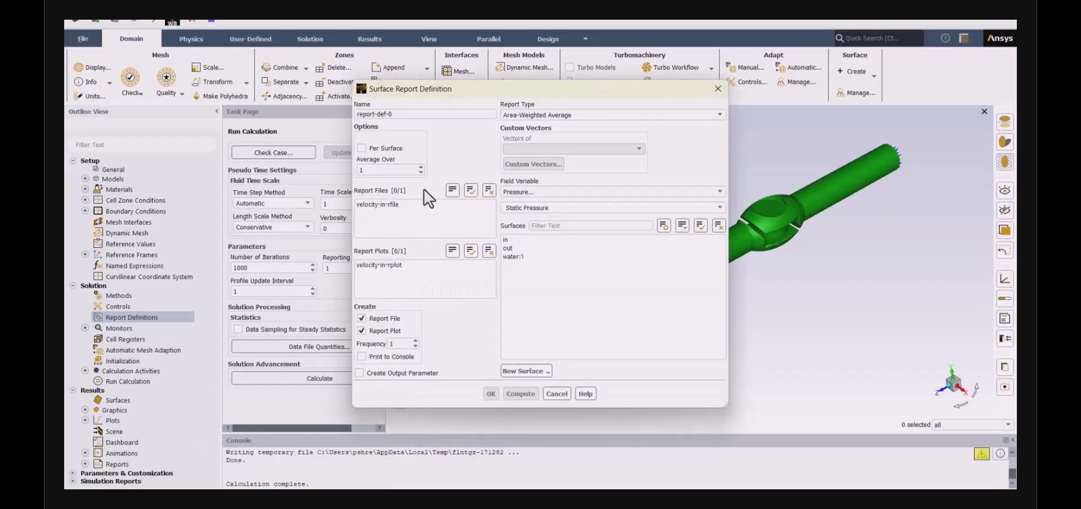
{"action": "left_click", "coordinate": [532, 192]}
{"action": "left_click", "coordinate": [533, 217]}
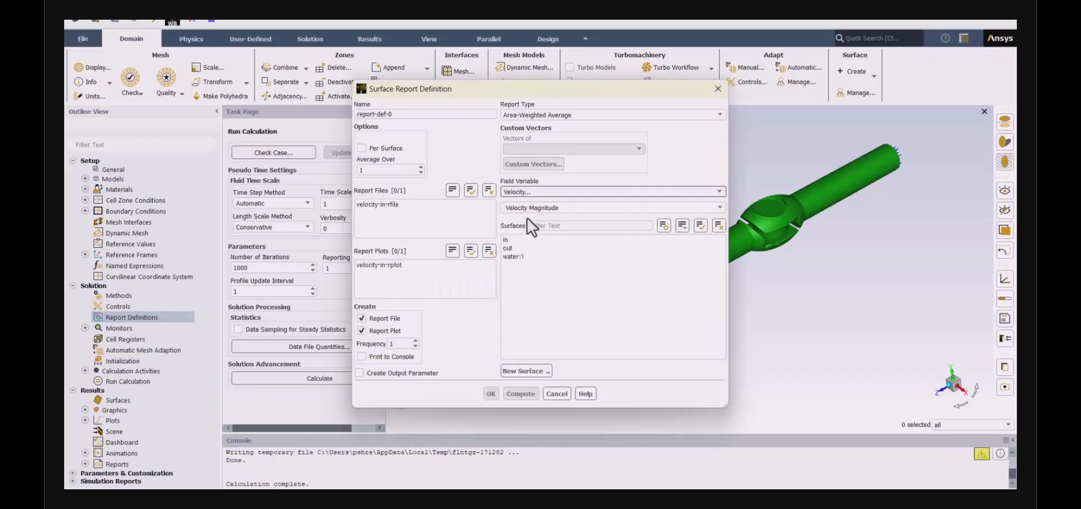
{"action": "left_click", "coordinate": [512, 248]}
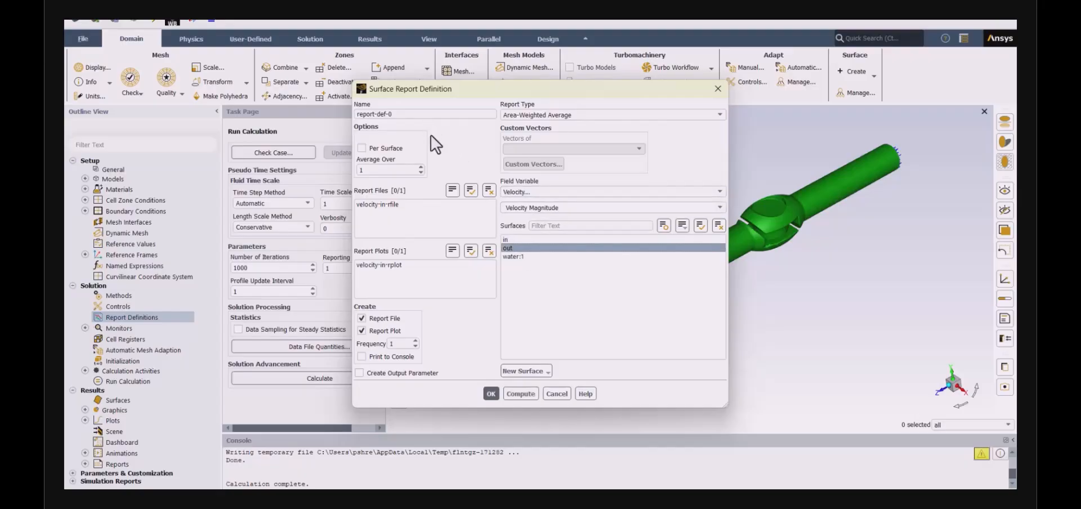
{"action": "left_click", "coordinate": [491, 394]}
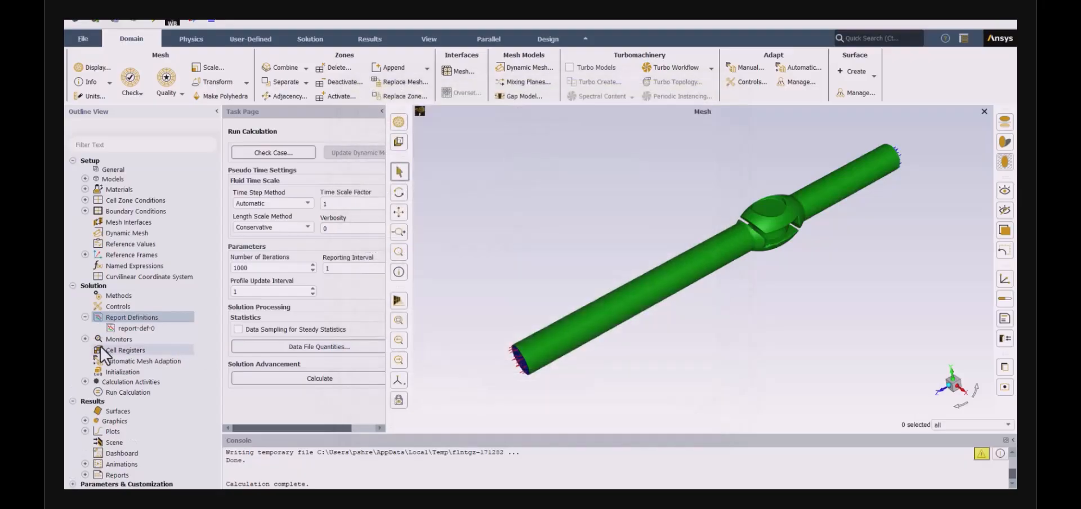
Set the absolute residual convergence criteria to 0.000001 for continuity, x-, y- and z-velocity, k and omega
{"action": "left_click", "coordinate": [85, 338]}
{"action": "double_click", "coordinate": [144, 351]}
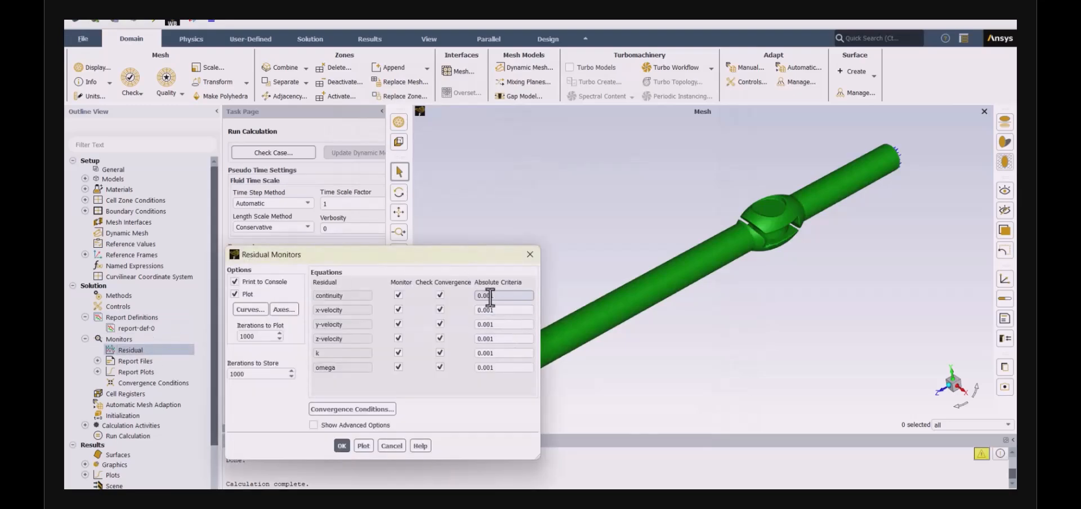
{"action": "left_click_drag", "start_coordinate": [513, 293], "coordinate": [452, 366]}
{"action": "type", "text": "0.000001"}
{"action": "type", "text": "0.000001"}
{"action": "type", "text": "0.000001"}
{"action": "type", "text": "0.000001"}
{"action": "type", "text": "0.000001"}
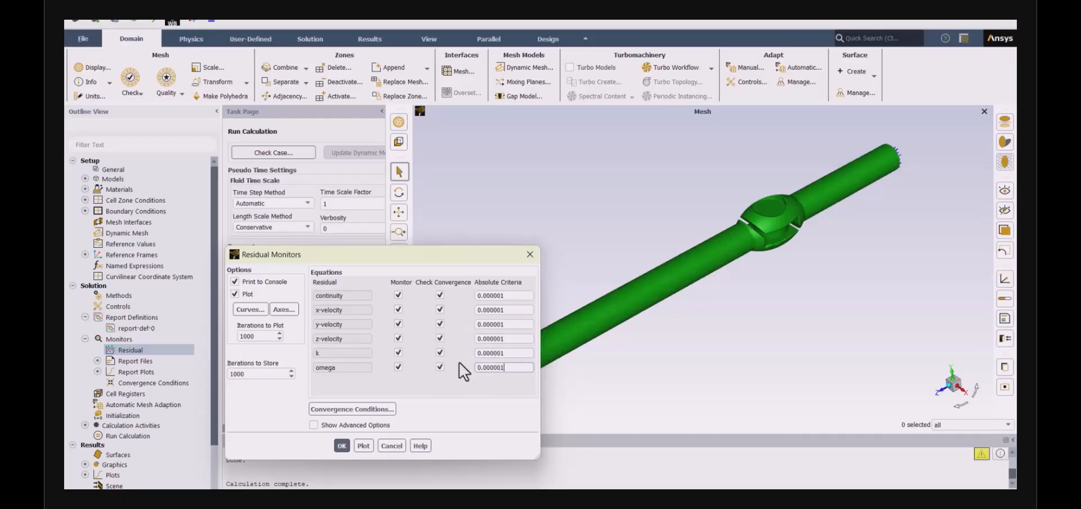
{"action": "left_click", "coordinate": [341, 445]}
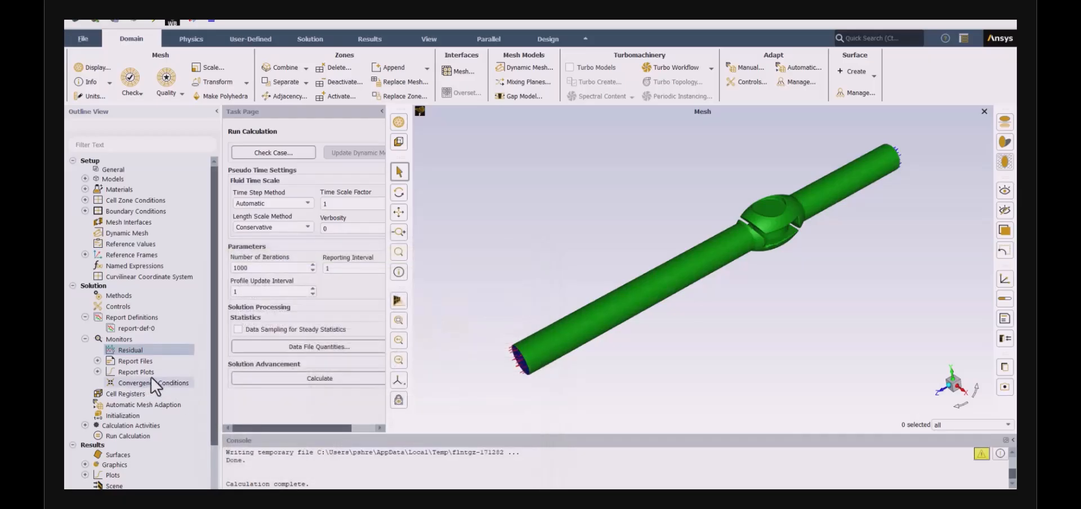
Initialize the solution with the Hybrid Initialization method
{"action": "left_click", "coordinate": [133, 414]}
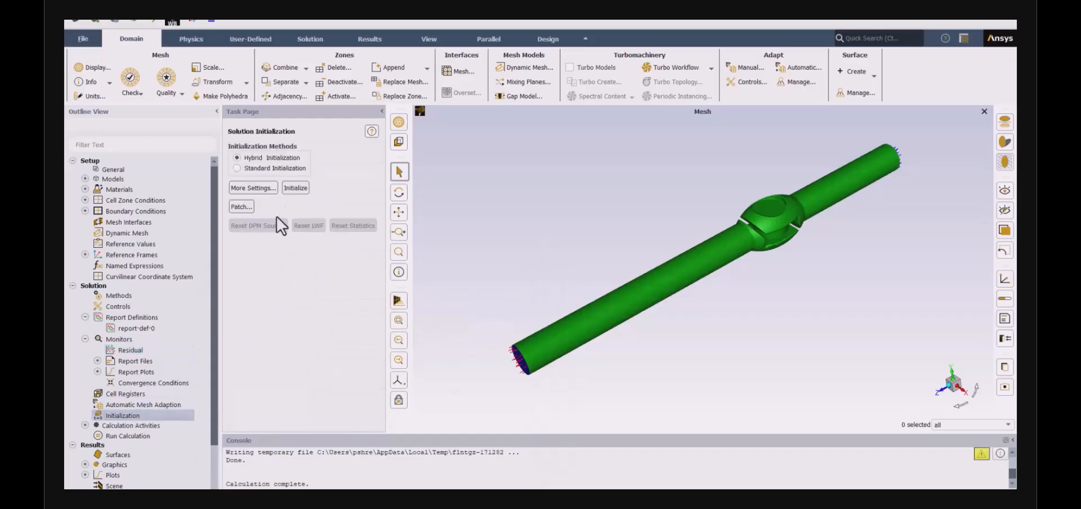
{"action": "left_click", "coordinate": [295, 188]}
{"action": "left_click", "coordinate": [583, 268]}
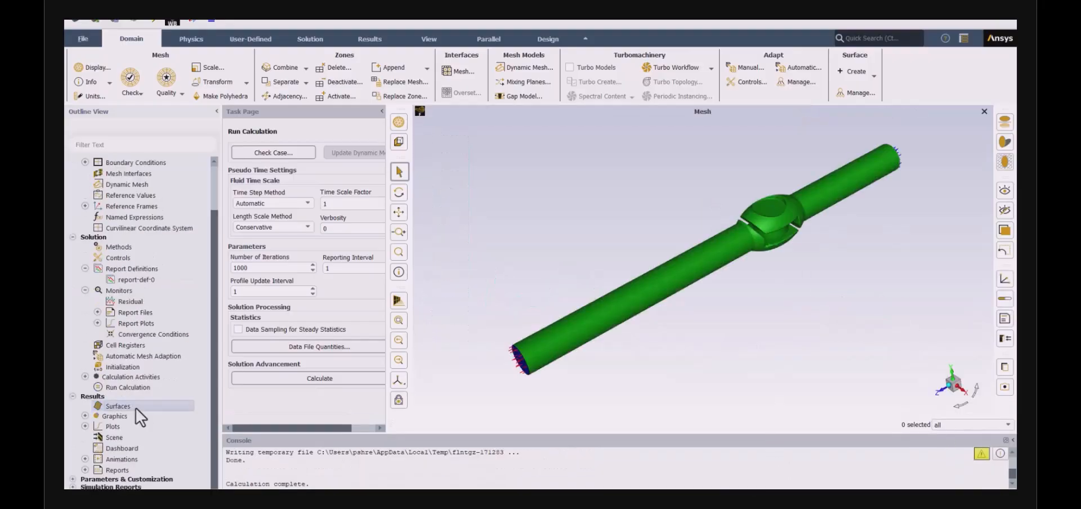
Create a YZ plane surface through the valve at X = 0 m
{"action": "right_click", "coordinate": [137, 409]}
{"action": "mouse_move", "coordinate": [154, 426]}
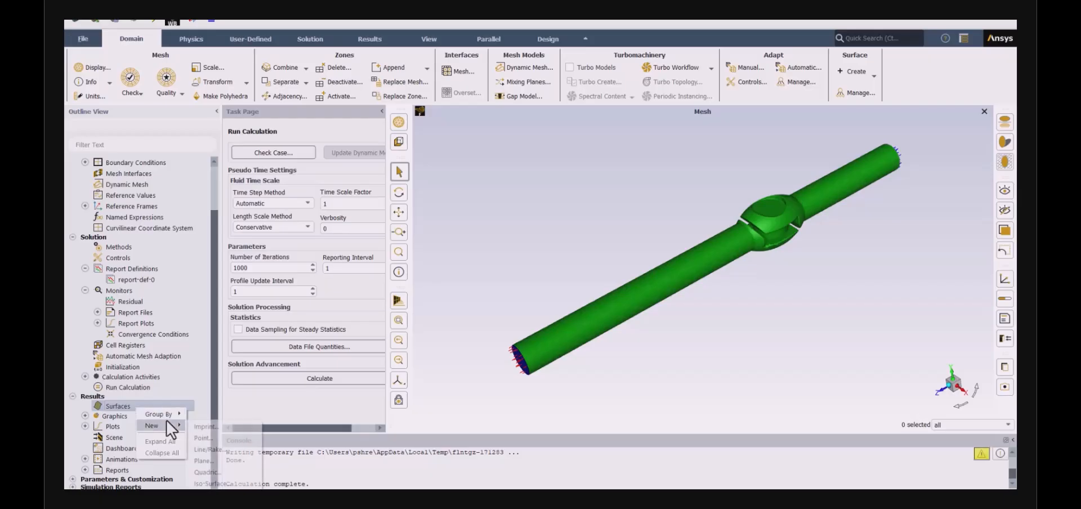
{"action": "left_click", "coordinate": [213, 464]}
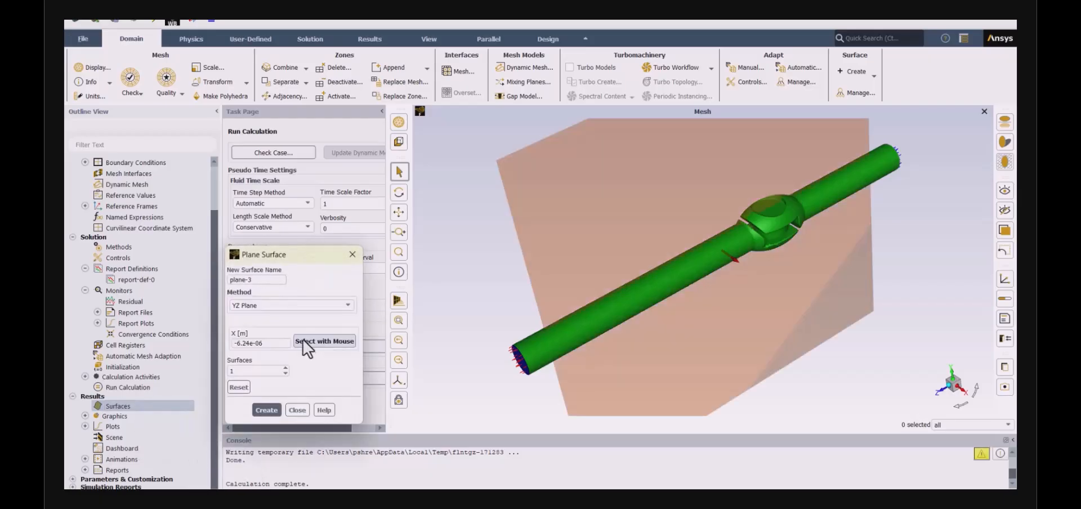
{"action": "left_click_drag", "start_coordinate": [276, 343], "coordinate": [218, 343]}
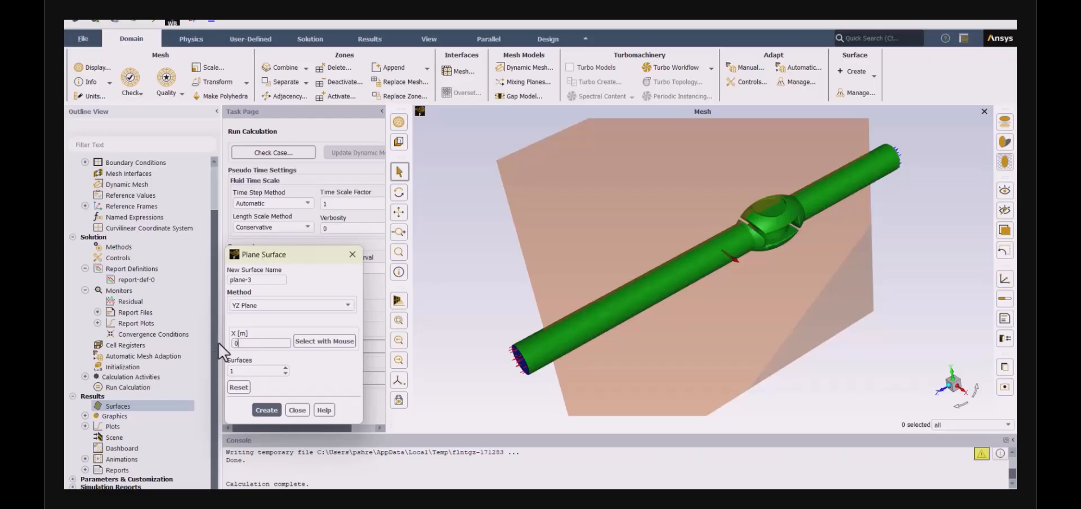
{"action": "left_click", "coordinate": [268, 410]}
{"action": "left_click", "coordinate": [297, 409]}
Create and display a filled contour plot of velocity magnitude on the YZ plane surface plane-3
{"action": "left_click", "coordinate": [85, 416]}
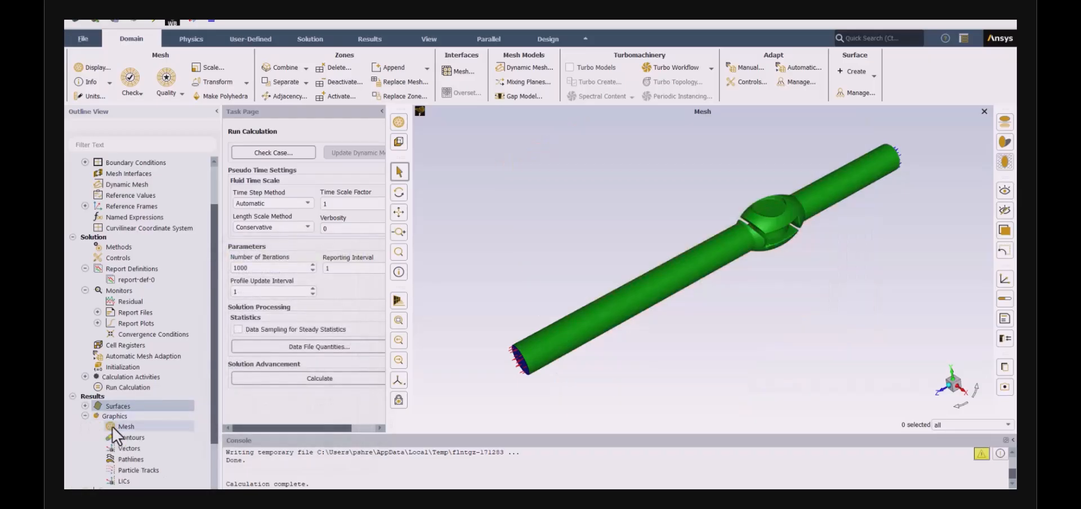
{"action": "left_click", "coordinate": [125, 438]}
{"action": "double_click", "coordinate": [128, 437]}
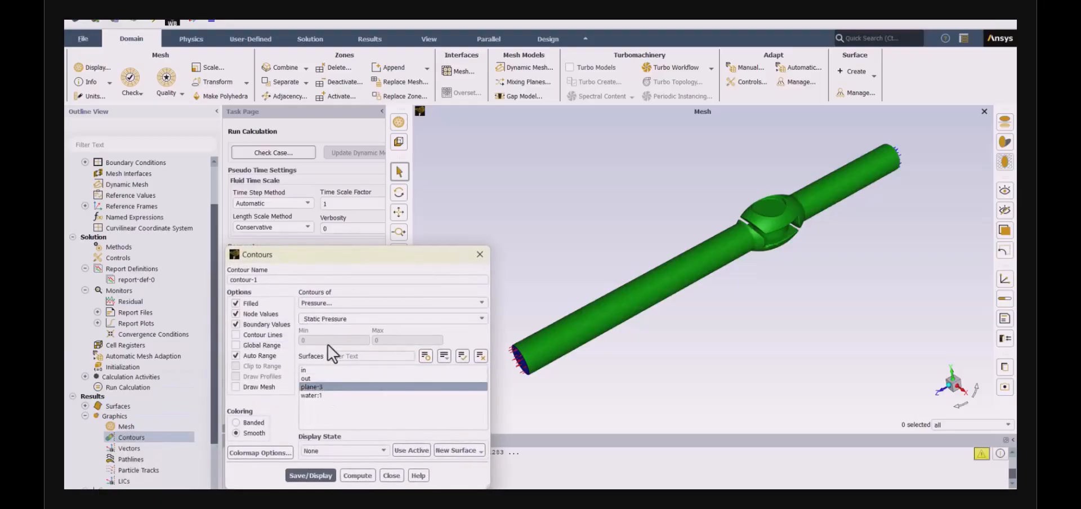
{"action": "left_click", "coordinate": [332, 303]}
{"action": "left_click", "coordinate": [335, 329]}
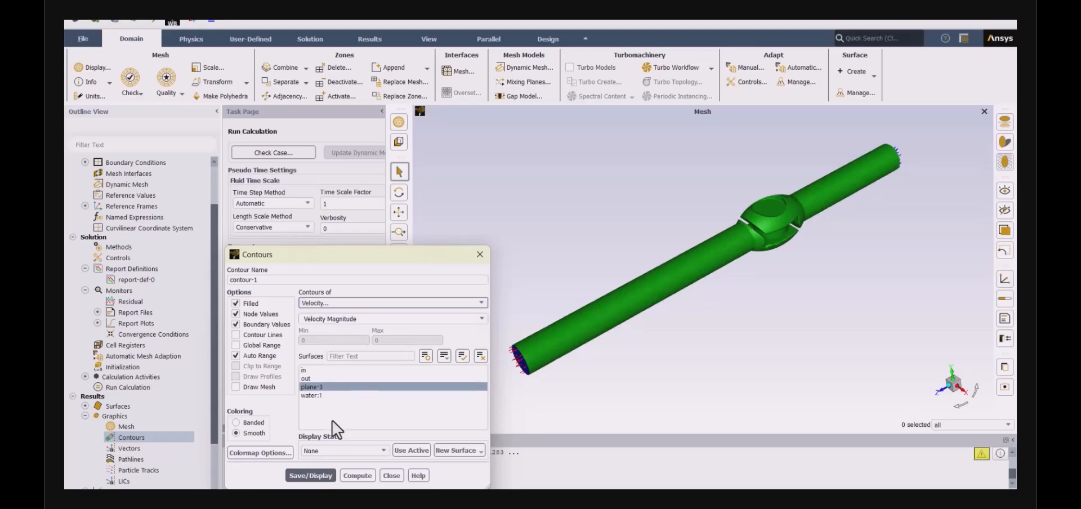
{"action": "left_click", "coordinate": [310, 475]}
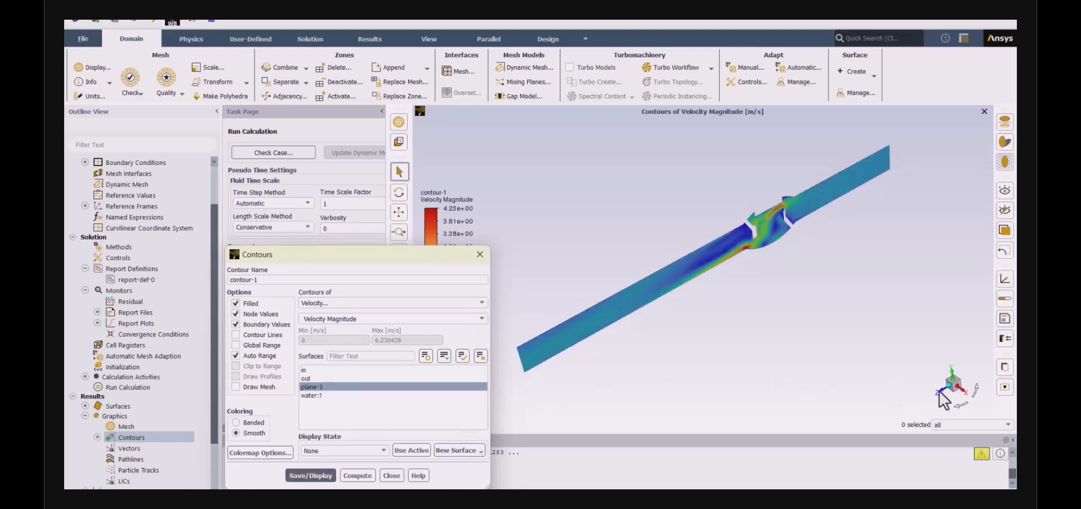
Set the number format of the velocity contour's colormap to float
{"action": "left_click", "coordinate": [960, 389]}
{"action": "left_click_drag", "start_coordinate": [401, 264], "coordinate": [307, 217]}
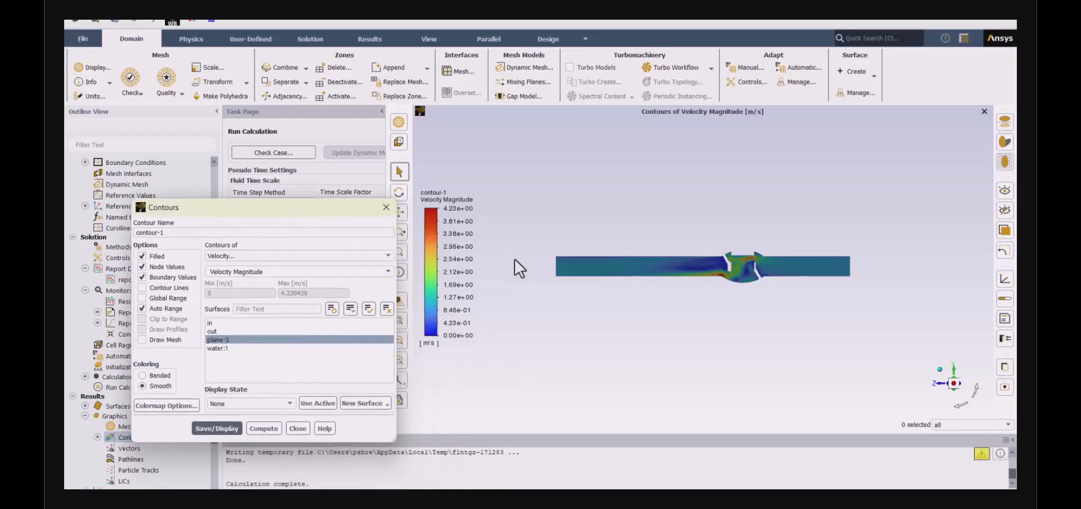
{"action": "left_click", "coordinate": [955, 387]}
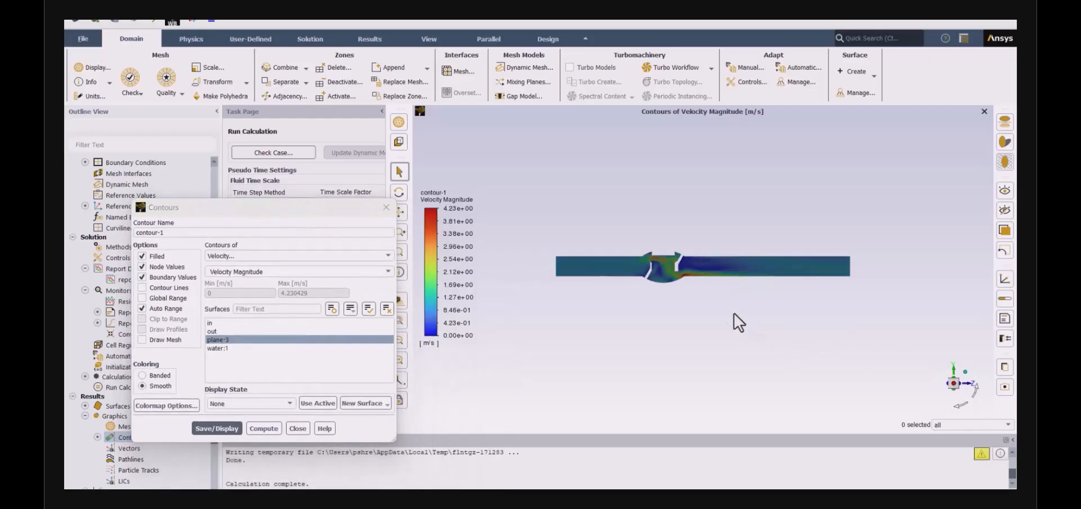
{"action": "left_click", "coordinate": [956, 383]}
{"action": "left_click", "coordinate": [166, 405]}
{"action": "left_click", "coordinate": [457, 236]}
{"action": "left_click", "coordinate": [455, 262]}
{"action": "left_click", "coordinate": [509, 363]}
{"action": "left_click", "coordinate": [542, 363]}
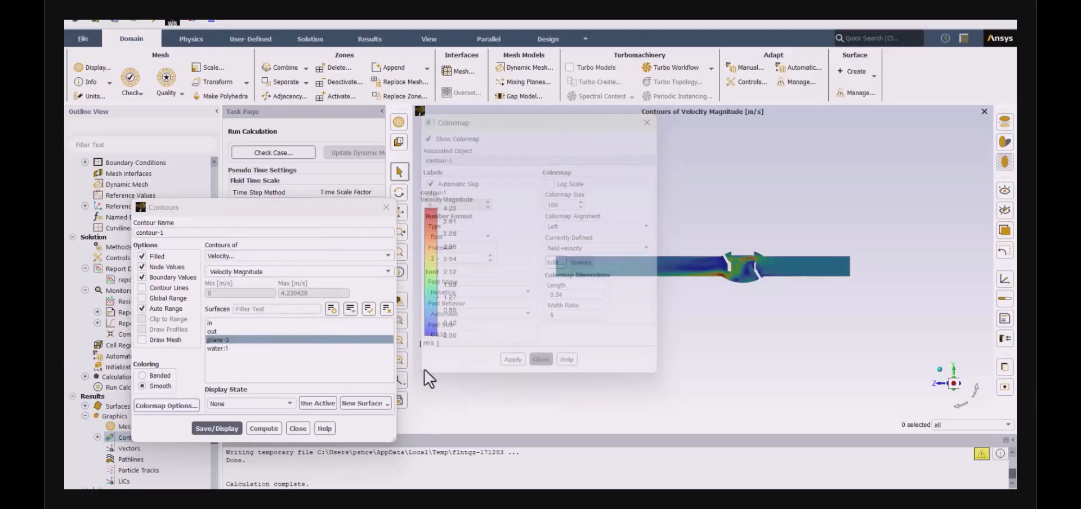
Examine the velocity magnitude distribution around the valve seat and along the pipe, up close and from different viewing angles
{"action": "scroll", "coordinate": [698, 262], "scroll_direction": "up", "scroll_amount": 5}
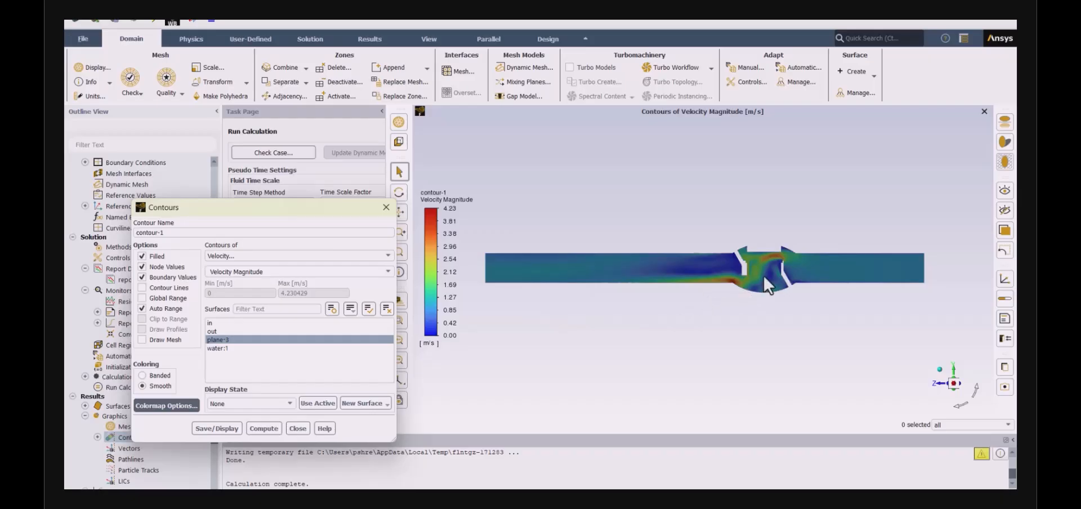
{"action": "scroll", "coordinate": [762, 274], "scroll_direction": "up", "scroll_amount": 5}
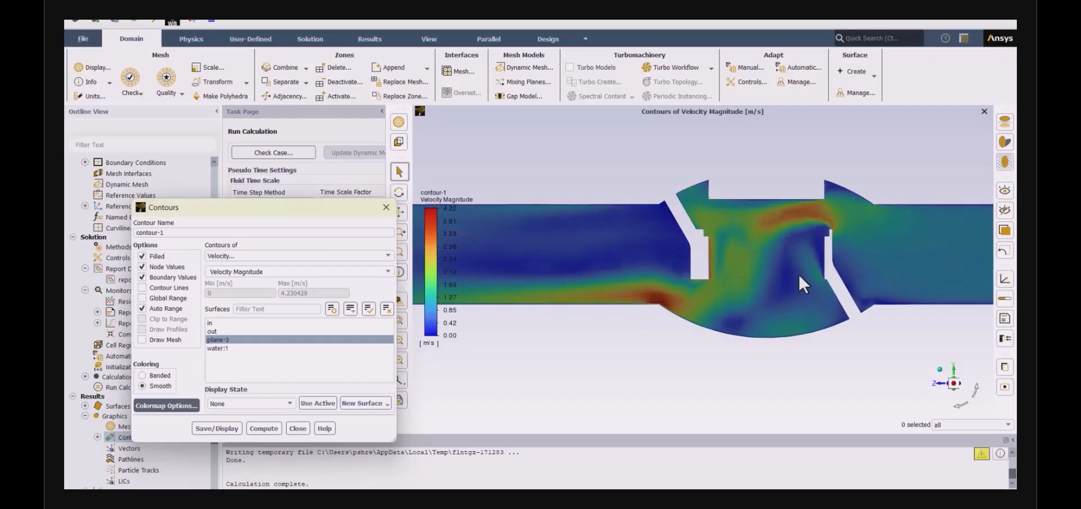
{"action": "scroll", "coordinate": [710, 305], "scroll_direction": "down", "scroll_amount": 6}
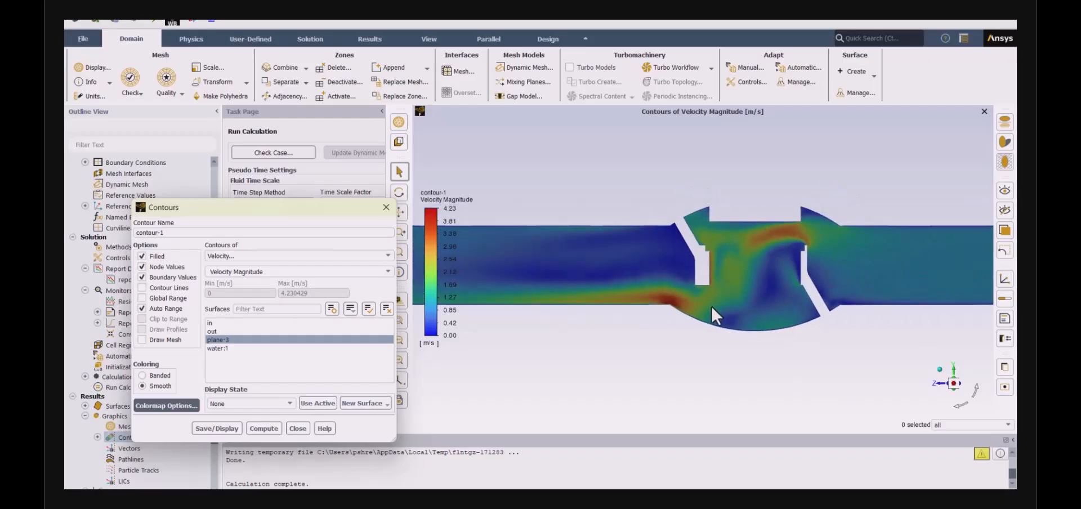
{"action": "scroll", "coordinate": [676, 332], "scroll_direction": "up", "scroll_amount": 2}
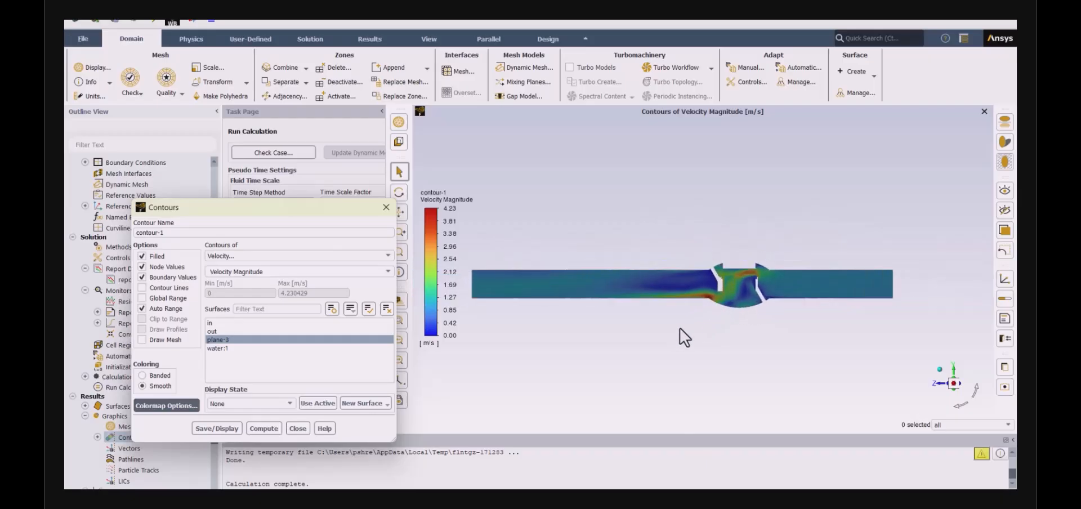
{"action": "left_click", "coordinate": [939, 371]}
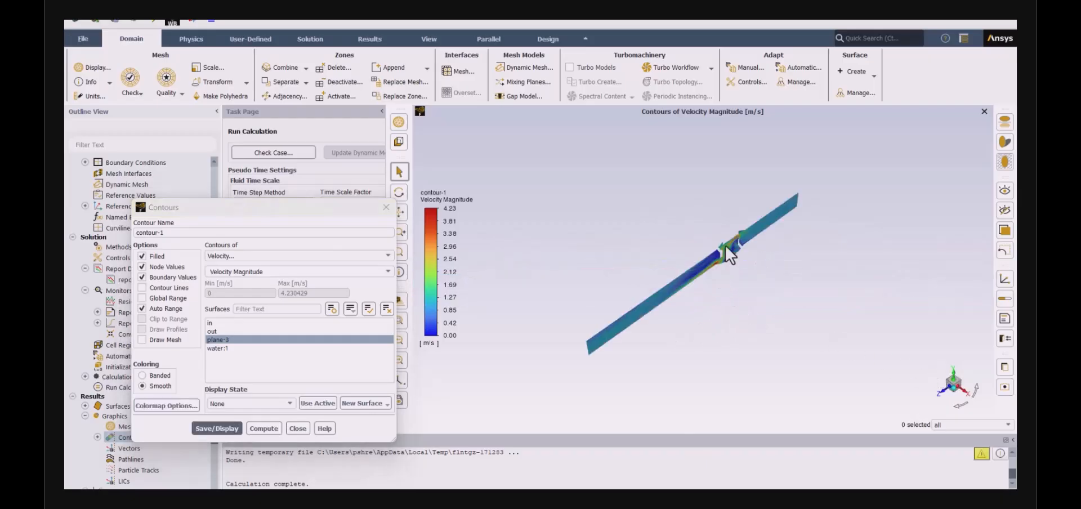
{"action": "scroll", "coordinate": [724, 244], "scroll_direction": "up", "scroll_amount": 3}
{"action": "scroll", "coordinate": [727, 251], "scroll_direction": "down", "scroll_amount": 3}
{"action": "scroll", "coordinate": [717, 307], "scroll_direction": "up", "scroll_amount": 1}
{"action": "middle_click_drag", "start_coordinate": [712, 299], "coordinate": [791, 313]}
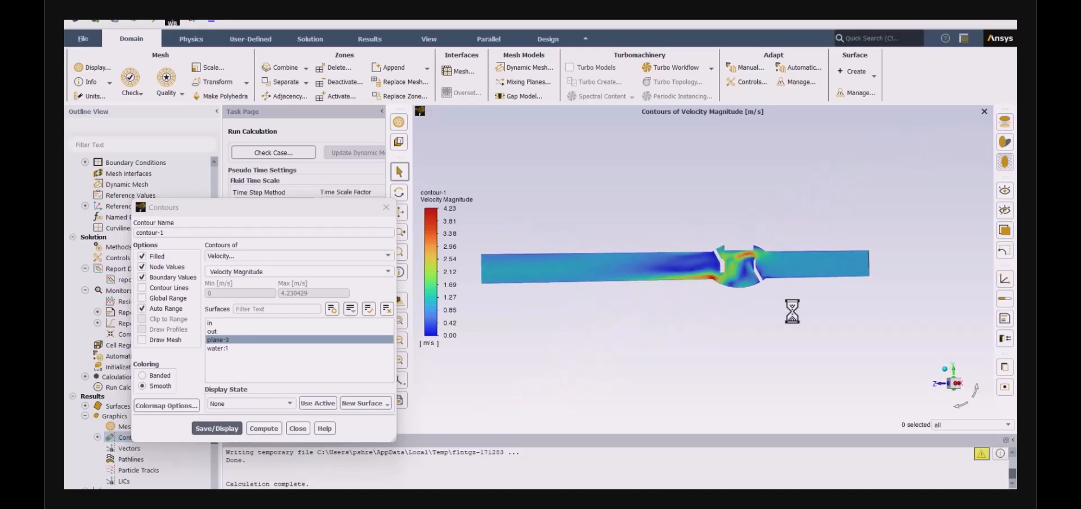
{"action": "left_click", "coordinate": [955, 383]}
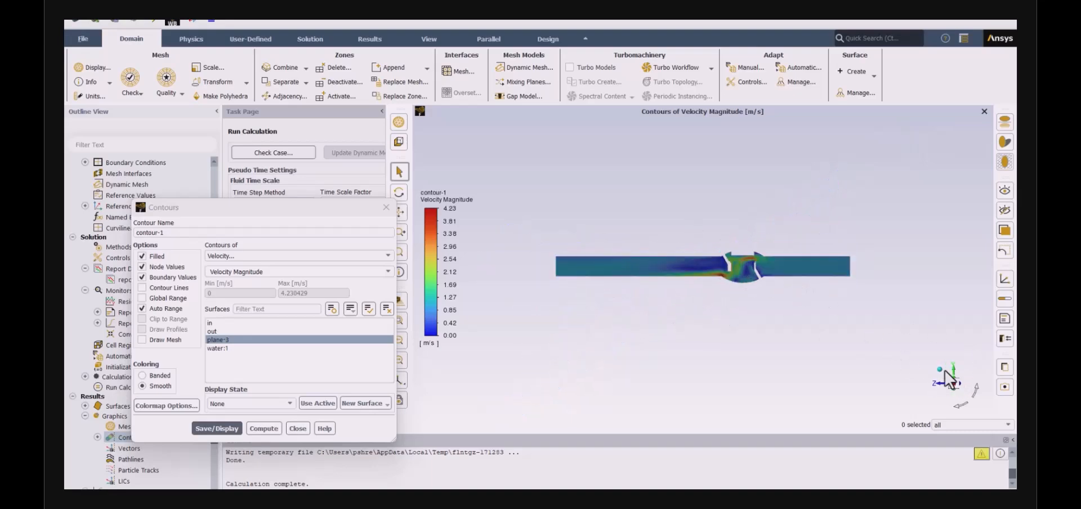
{"action": "scroll", "coordinate": [661, 254], "scroll_direction": "up", "scroll_amount": 3}
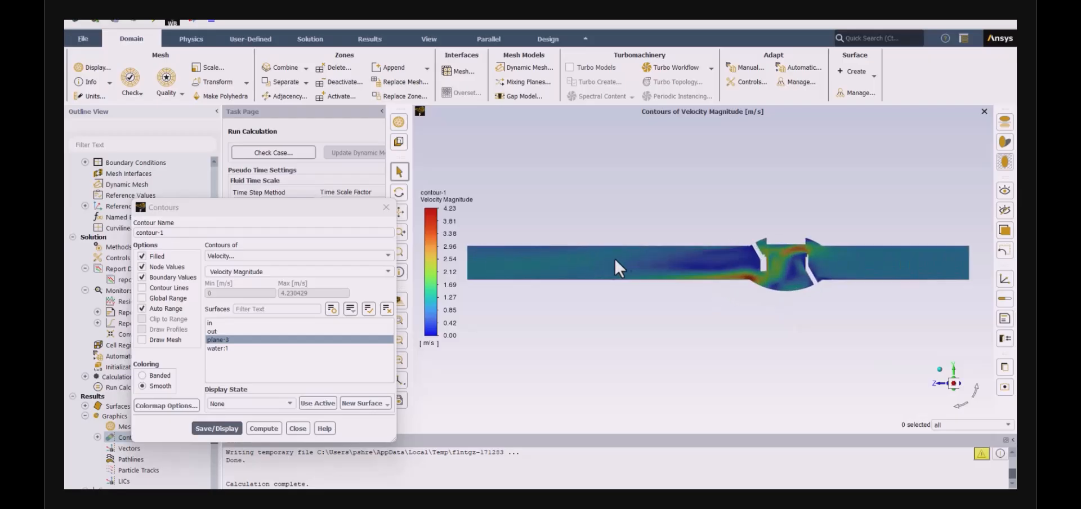
Save the active view as contour-1's display state and switch the plane's contours to static pressure
{"action": "left_click", "coordinate": [318, 403]}
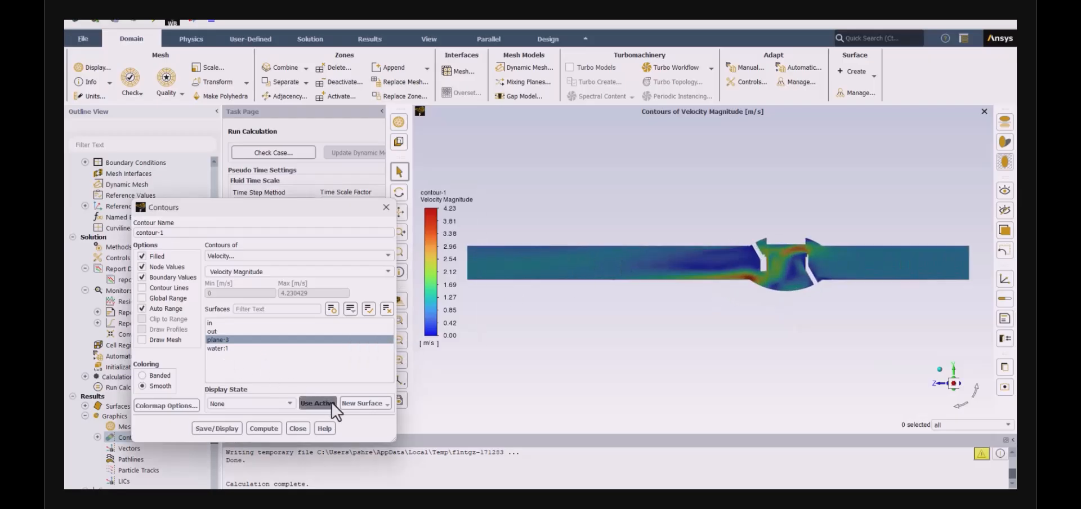
{"action": "left_click", "coordinate": [239, 256]}
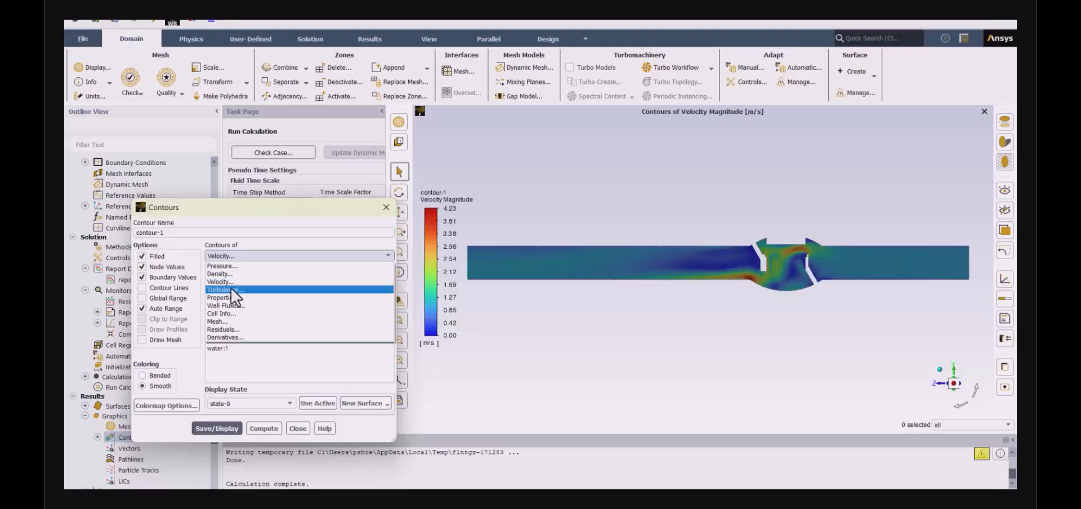
{"action": "left_click", "coordinate": [228, 265]}
{"action": "left_click", "coordinate": [205, 428]}
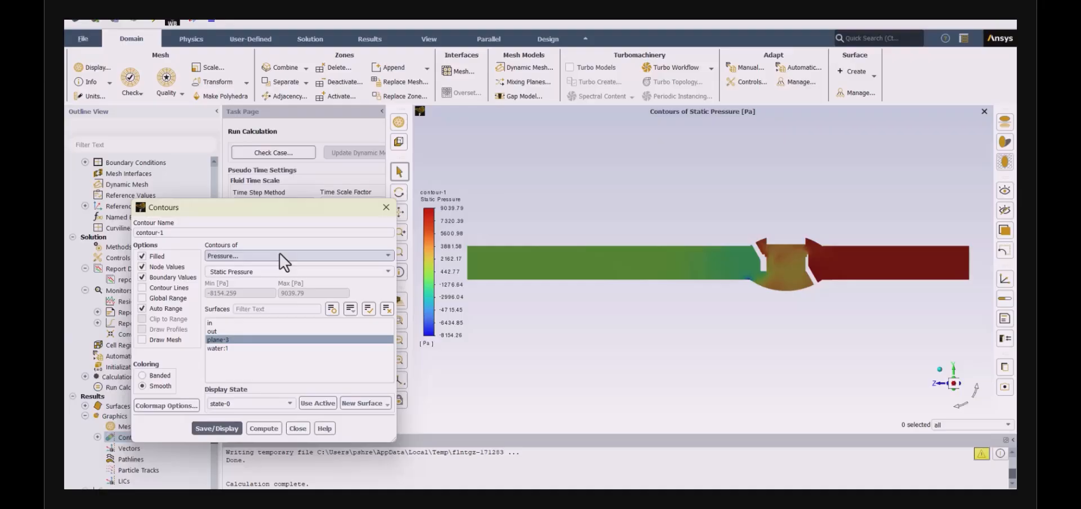
{"action": "left_click", "coordinate": [387, 207]}
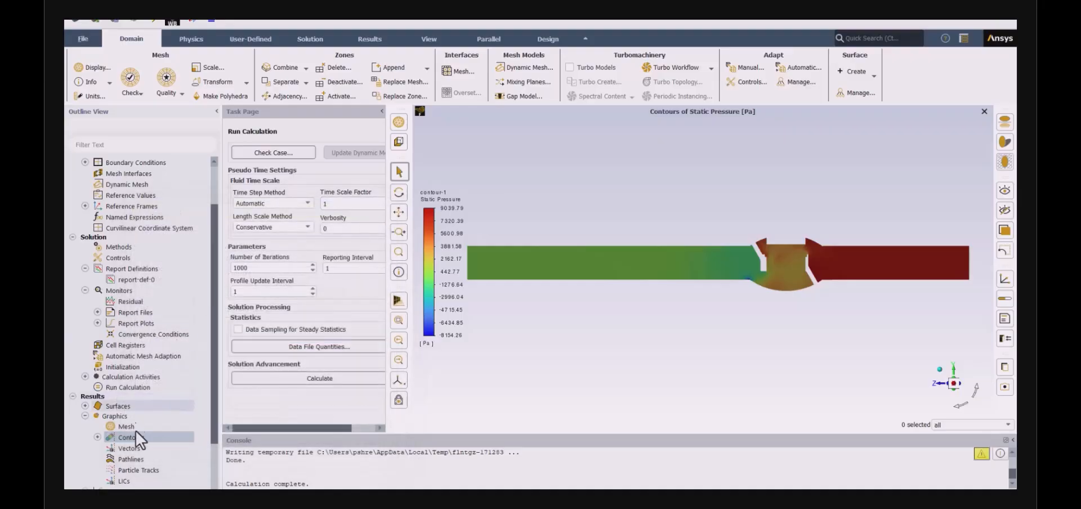
{"action": "right_click", "coordinate": [130, 448]}
{"action": "left_click", "coordinate": [152, 454]}
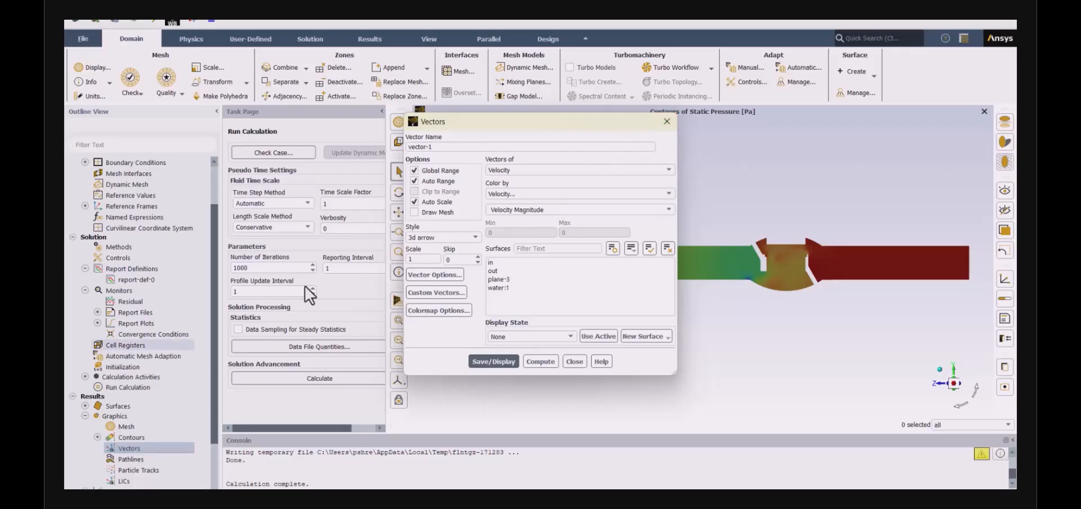
{"action": "left_click", "coordinate": [666, 122]}
Create and display velocity vectors colored by velocity magnitude on plane-3, with global range off and a scale of 0.1
{"action": "right_click", "coordinate": [142, 447]}
{"action": "left_click", "coordinate": [163, 455]}
{"action": "left_click_drag", "start_coordinate": [479, 139], "coordinate": [218, 163]}
{"action": "left_click", "coordinate": [163, 196]}
{"action": "left_click", "coordinate": [242, 304]}
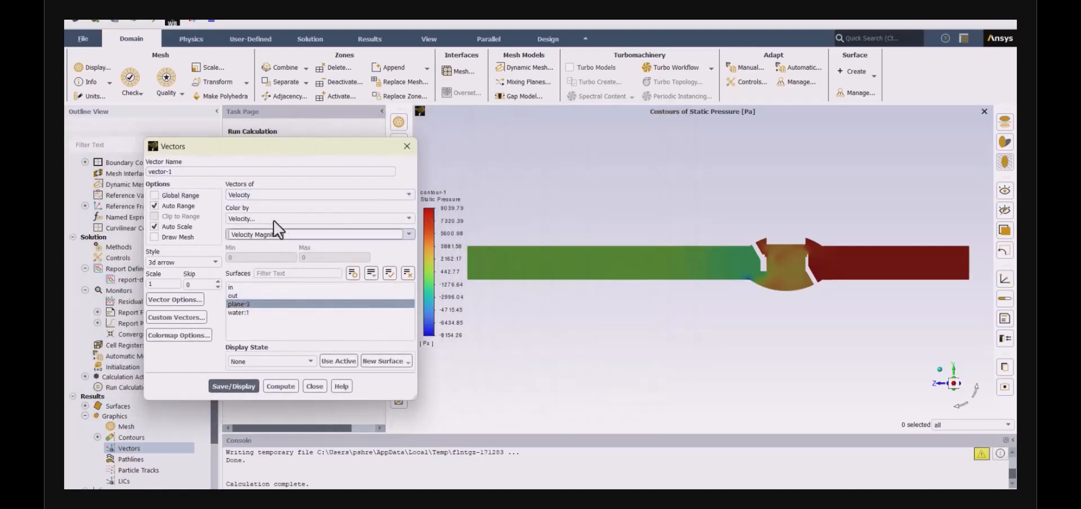
{"action": "left_click_drag", "start_coordinate": [169, 284], "coordinate": [136, 286]}
{"action": "type", "text": "0.1"}
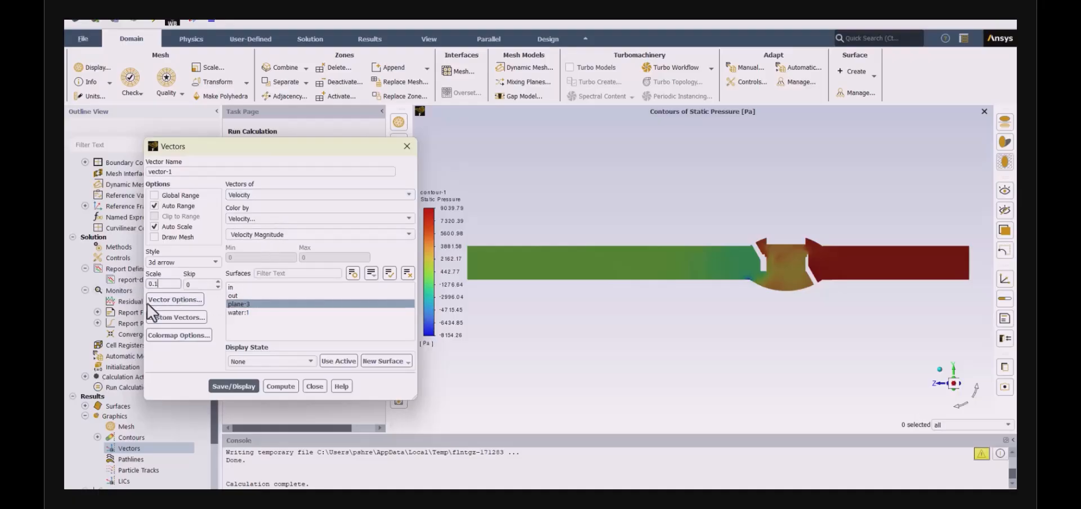
{"action": "left_click", "coordinate": [220, 386]}
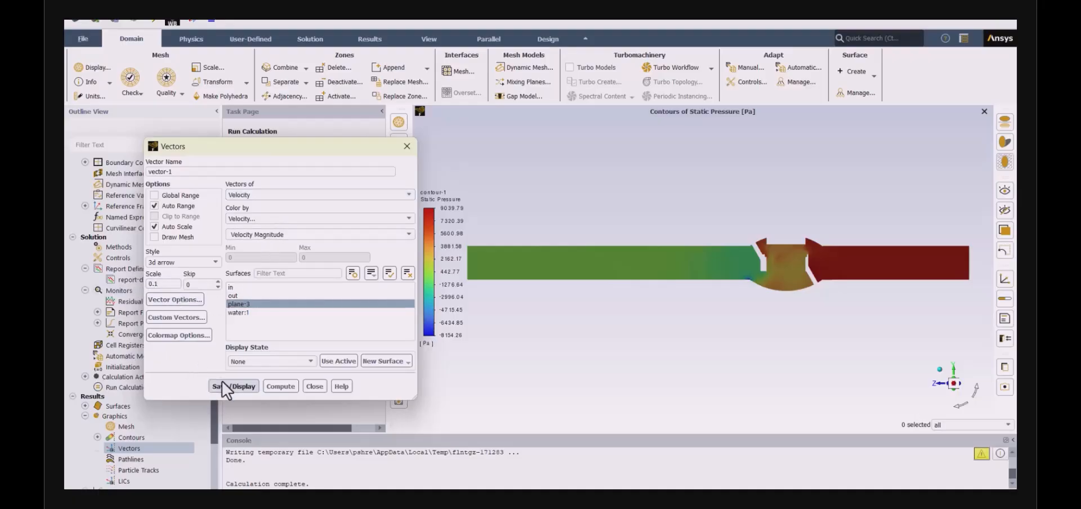
Set vector-1's options to in-plane, fixed-length vectors and redisplay the plot
{"action": "left_click", "coordinate": [175, 300]}
{"action": "left_click", "coordinate": [253, 282]}
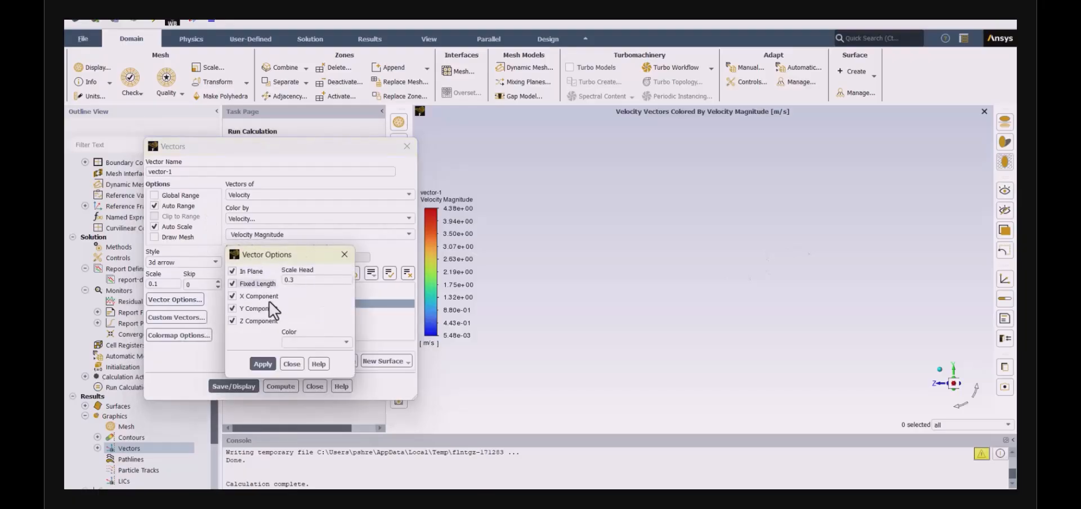
{"action": "left_click", "coordinate": [260, 365]}
{"action": "left_click", "coordinate": [291, 363]}
{"action": "left_click", "coordinate": [237, 386]}
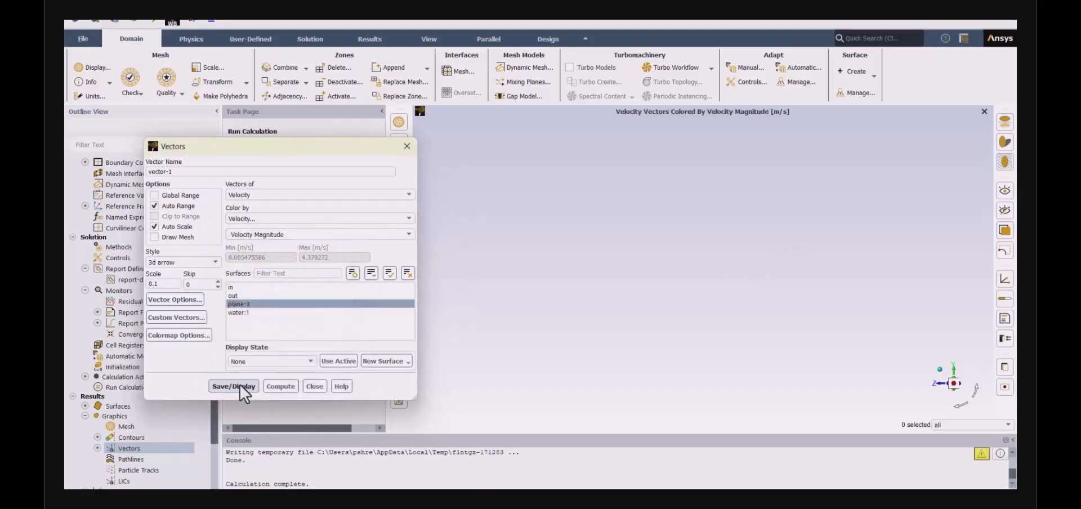
Reduce the vector scale to 0.01, redisplay vector-1 and close its settings
{"action": "double_click", "coordinate": [163, 284]}
{"action": "type", "text": "0.01"}
{"action": "left_click", "coordinate": [228, 386]}
{"action": "left_click", "coordinate": [314, 386]}
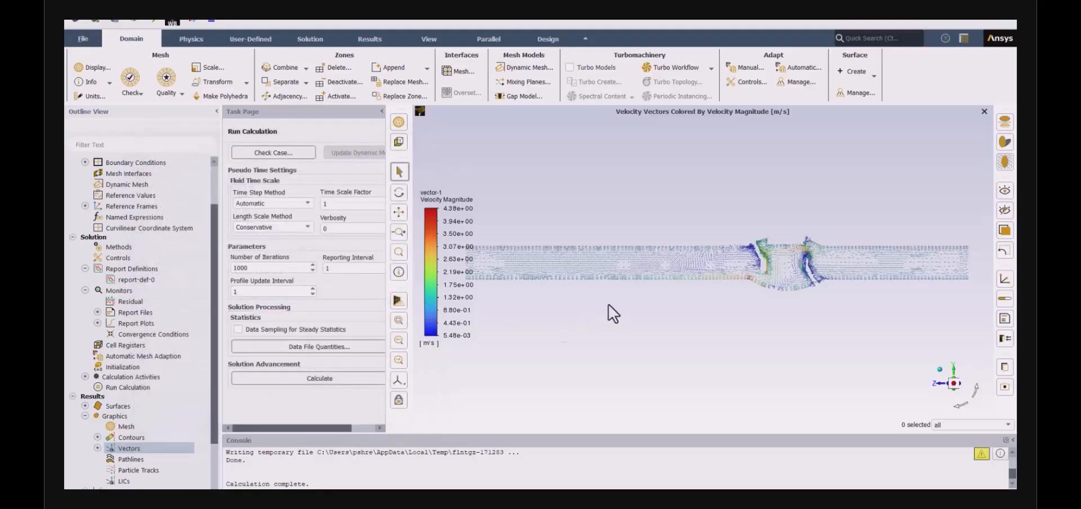
Examine the velocity vectors around the valve seat, in the recirculation zones and along the pipe on both sides
{"action": "scroll", "coordinate": [608, 305], "scroll_direction": "down", "scroll_amount": 1}
{"action": "scroll", "coordinate": [870, 267], "scroll_direction": "up", "scroll_amount": 4}
{"action": "scroll", "coordinate": [910, 280], "scroll_direction": "down", "scroll_amount": 1}
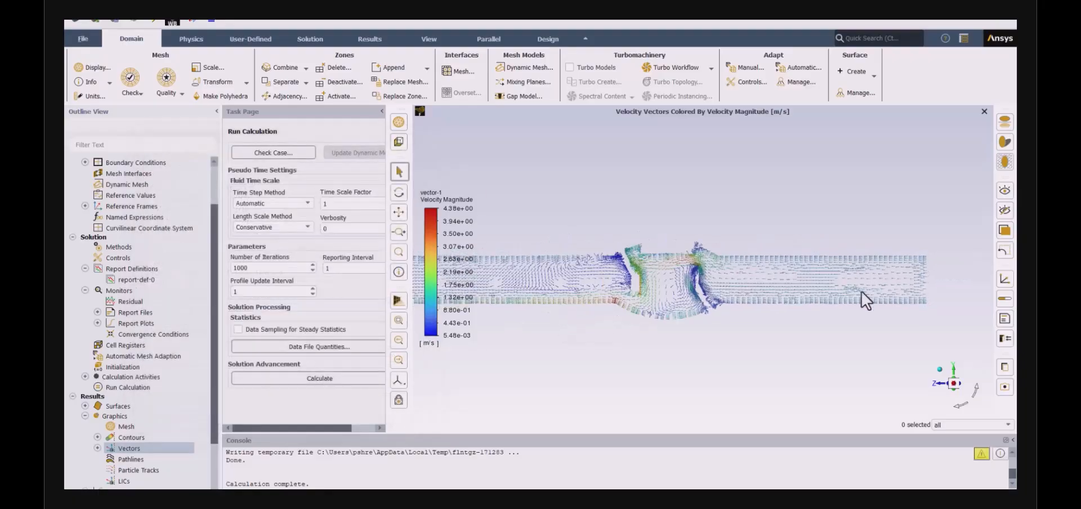
{"action": "scroll", "coordinate": [683, 316], "scroll_direction": "up", "scroll_amount": 3}
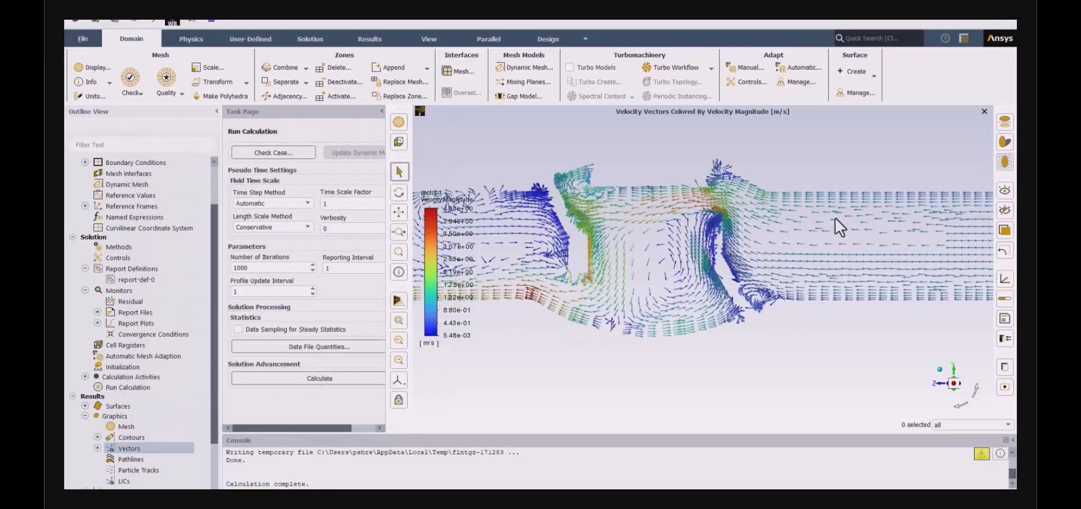
{"action": "scroll", "coordinate": [878, 254], "scroll_direction": "down", "scroll_amount": 3}
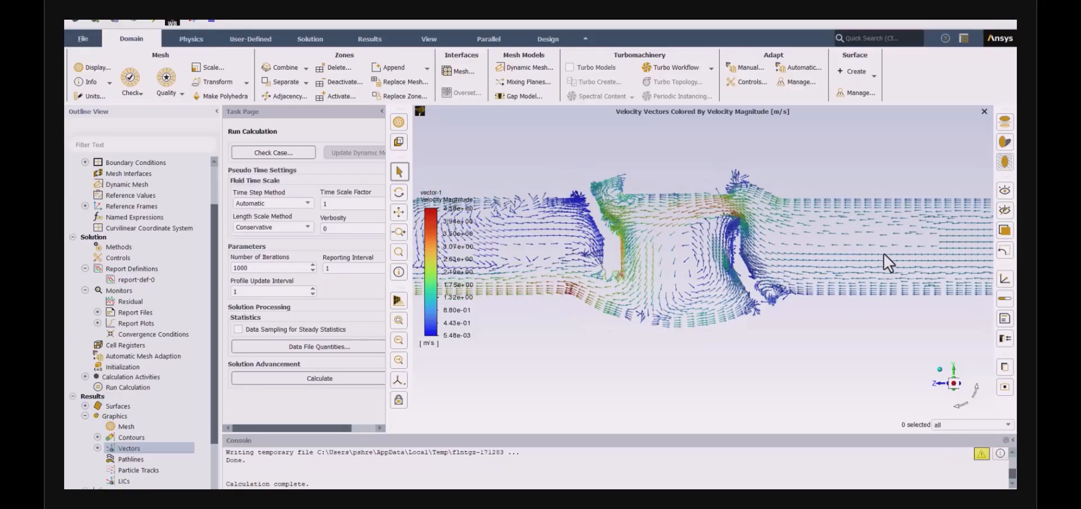
{"action": "scroll", "coordinate": [684, 262], "scroll_direction": "up", "scroll_amount": 3}
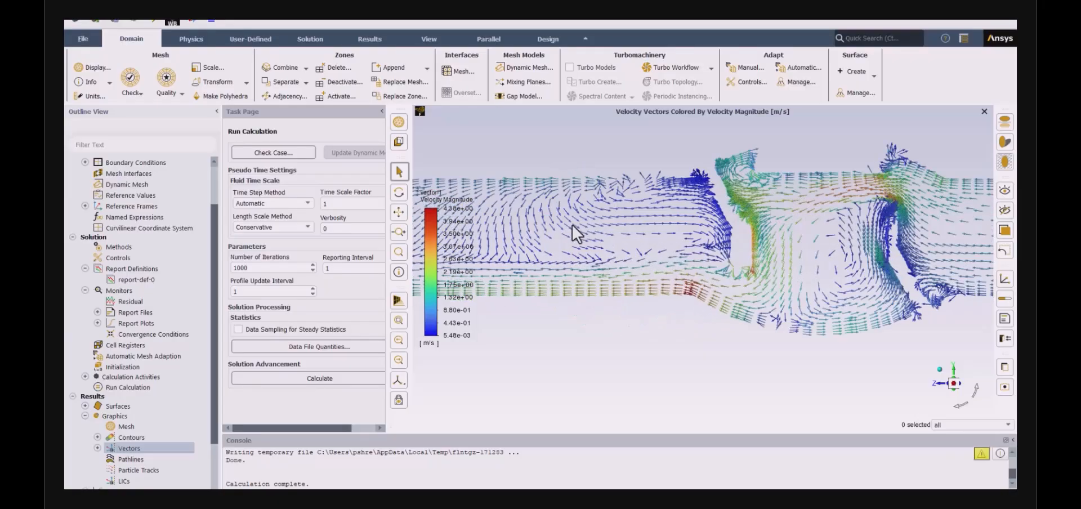
{"action": "scroll", "coordinate": [630, 256], "scroll_direction": "down", "scroll_amount": 5}
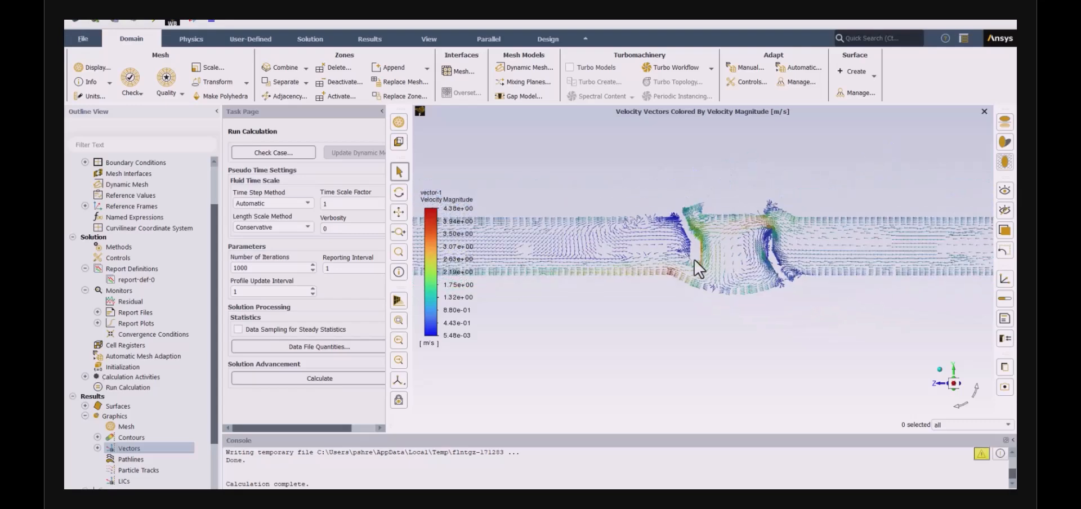
{"action": "scroll", "coordinate": [593, 270], "scroll_direction": "up", "scroll_amount": 5}
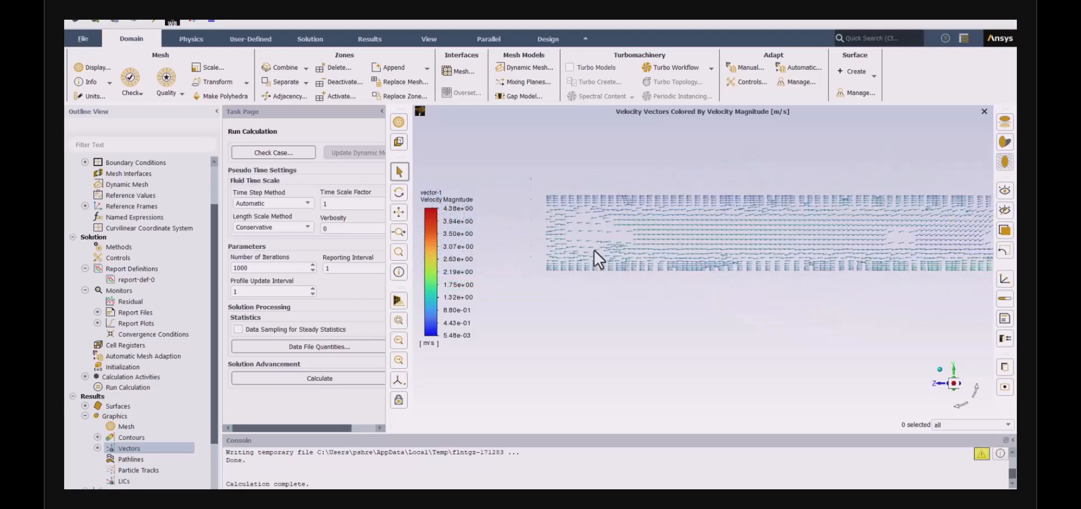
{"action": "scroll", "coordinate": [906, 281], "scroll_direction": "up", "scroll_amount": 4}
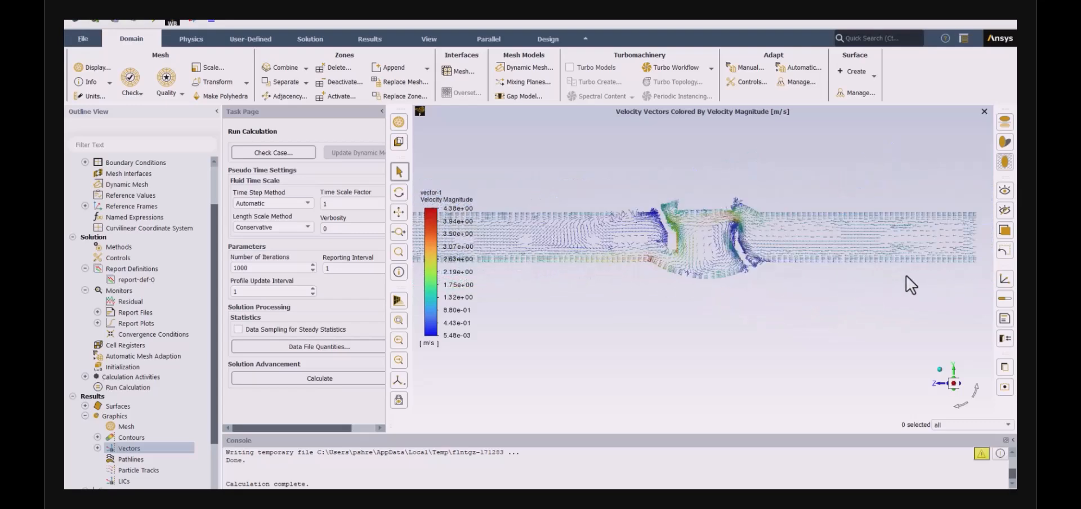
{"action": "scroll", "coordinate": [770, 172], "scroll_direction": "up", "scroll_amount": 2}
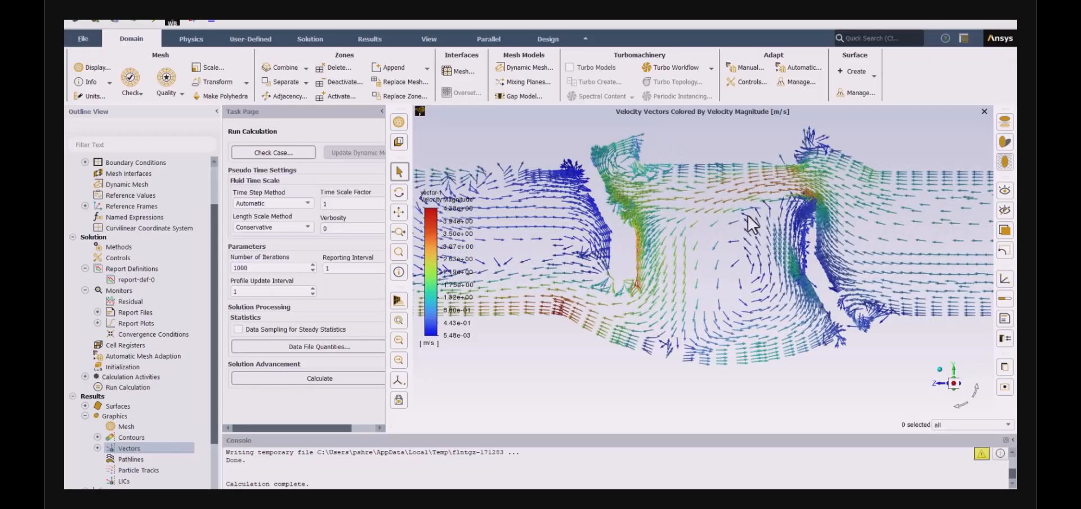
{"action": "scroll", "coordinate": [743, 226], "scroll_direction": "down", "scroll_amount": 6}
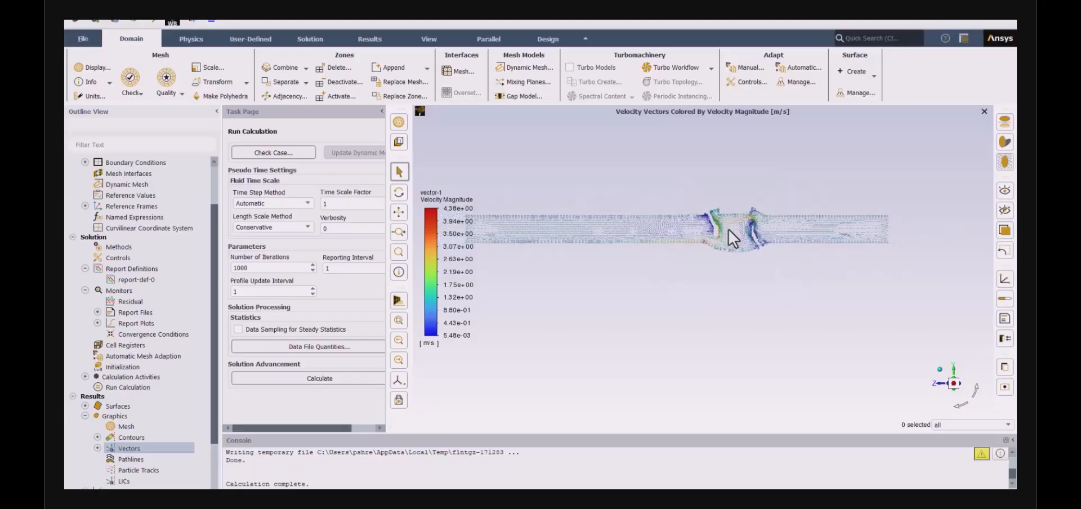
{"action": "scroll", "coordinate": [636, 184], "scroll_direction": "up", "scroll_amount": 2}
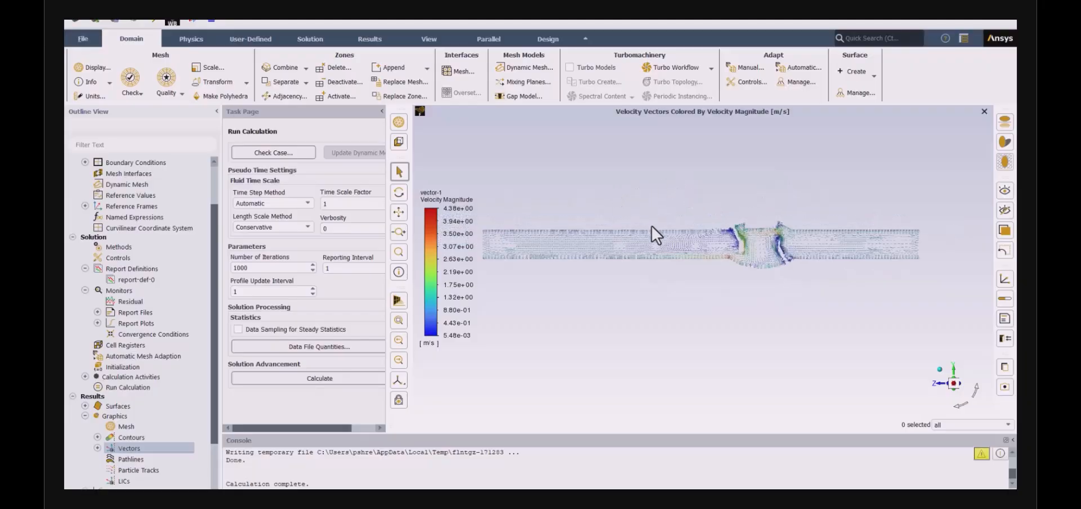
Create and display pathlines released from the surface in, colored by velocity magnitude, with a path skip of 10
{"action": "left_click", "coordinate": [126, 454]}
{"action": "right_click", "coordinate": [130, 454]}
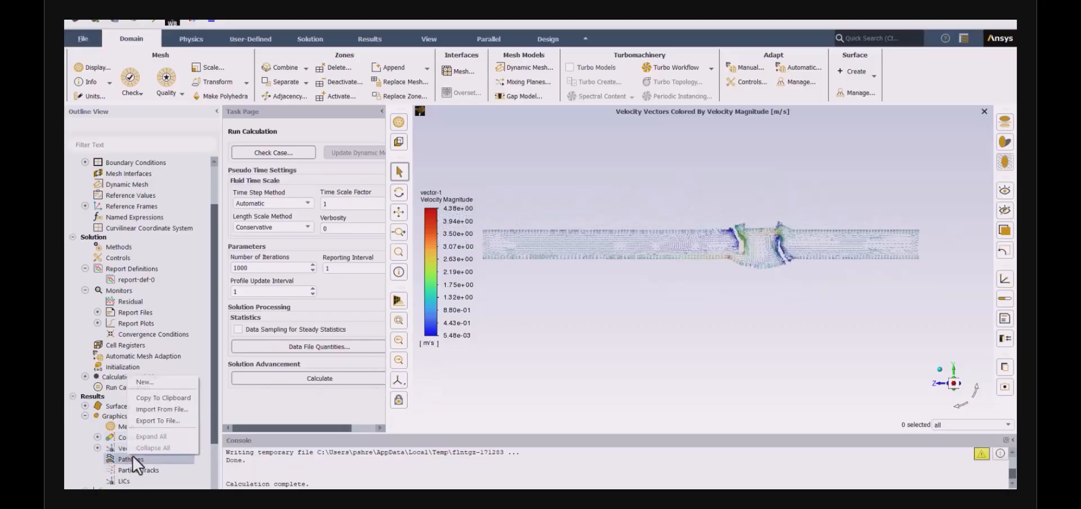
{"action": "left_click", "coordinate": [146, 382]}
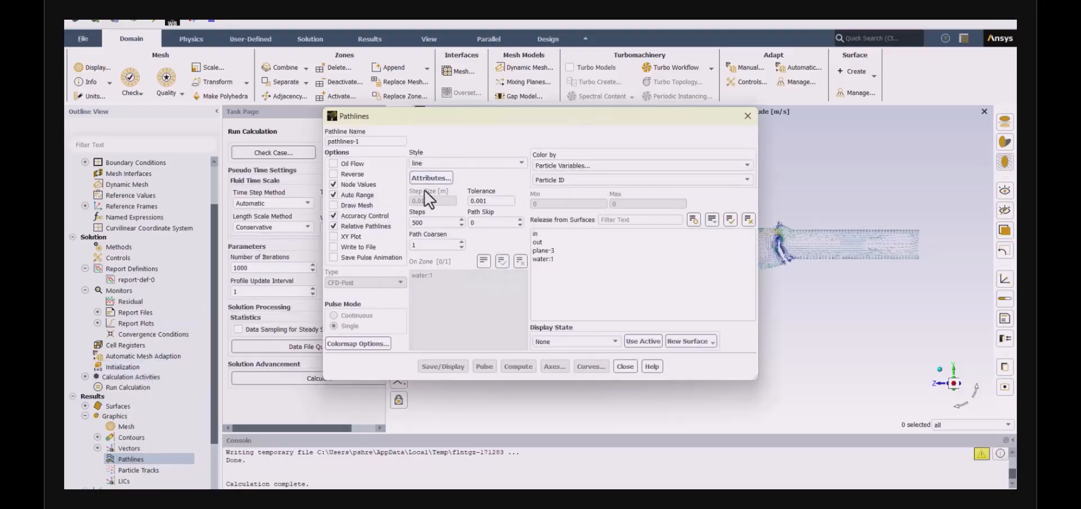
{"action": "left_click", "coordinate": [585, 165]}
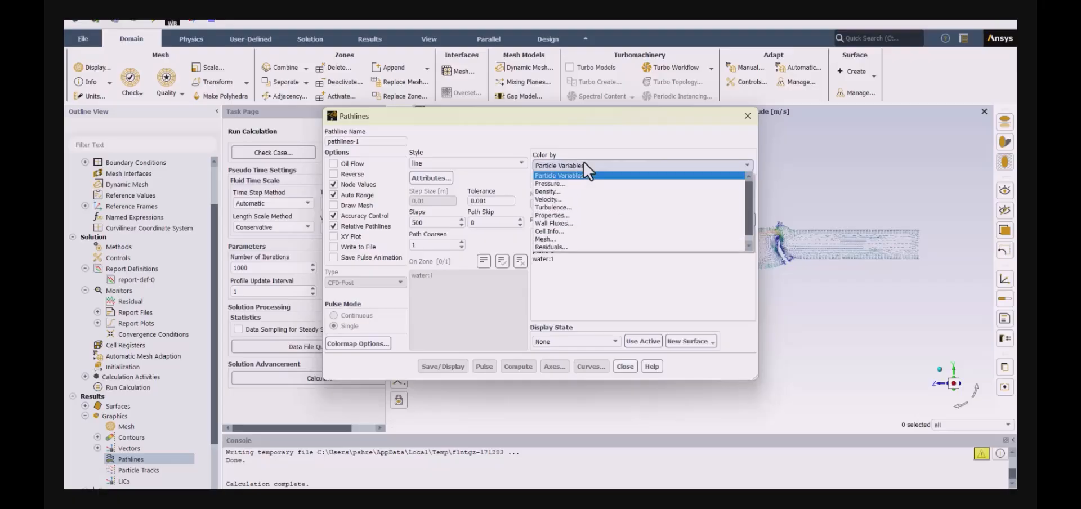
{"action": "left_click", "coordinate": [558, 196]}
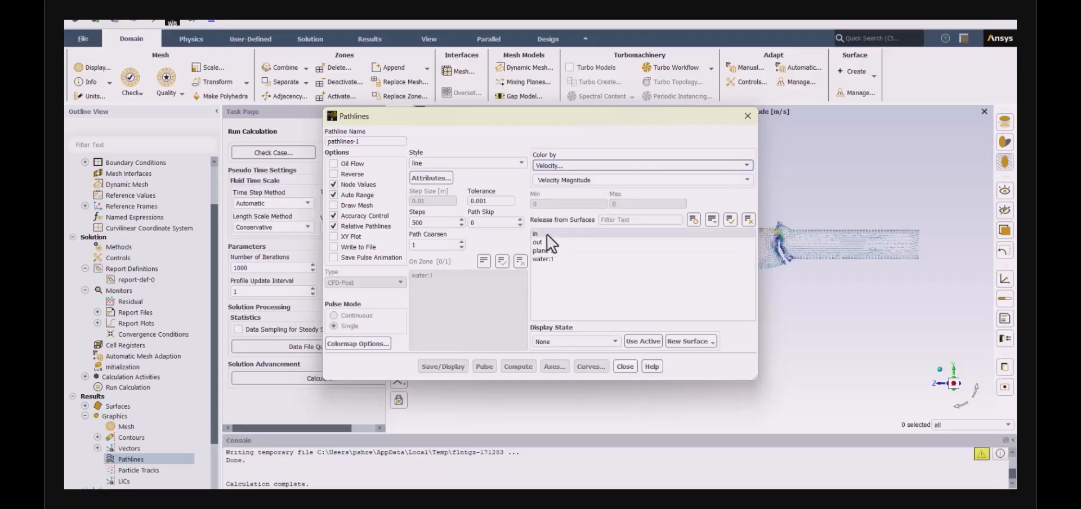
{"action": "left_click", "coordinate": [552, 233]}
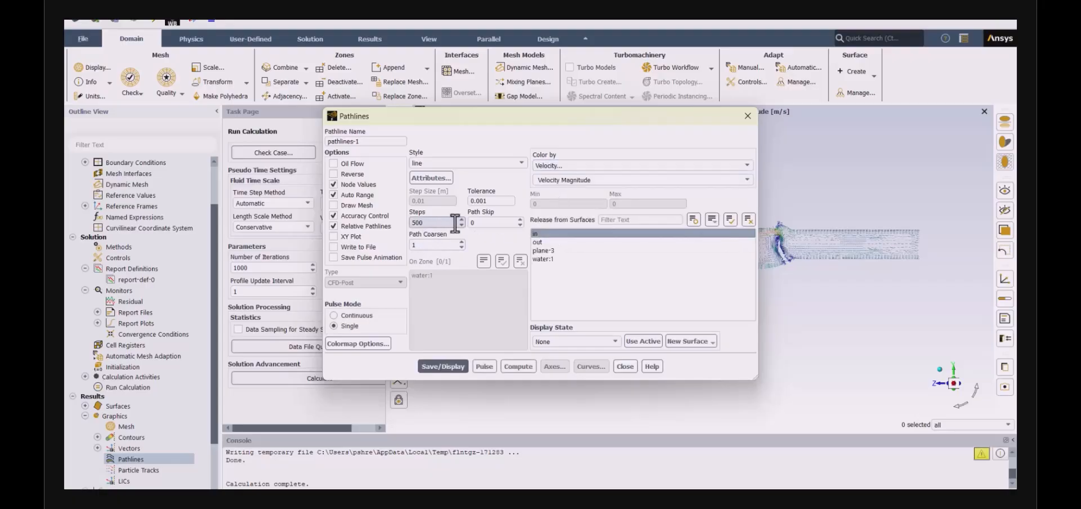
{"action": "left_click_drag", "start_coordinate": [478, 222], "coordinate": [459, 219]}
{"action": "left_click", "coordinate": [451, 365]}
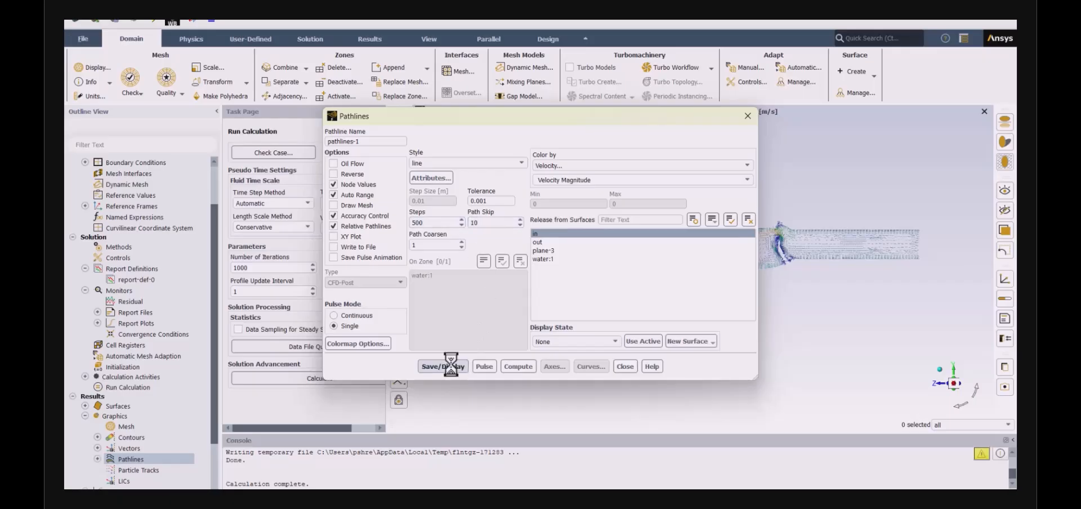
Set the path skip of pathlines-1 to 0 and redisplay the pathlines
{"action": "left_click_drag", "start_coordinate": [462, 120], "coordinate": [270, 145]}
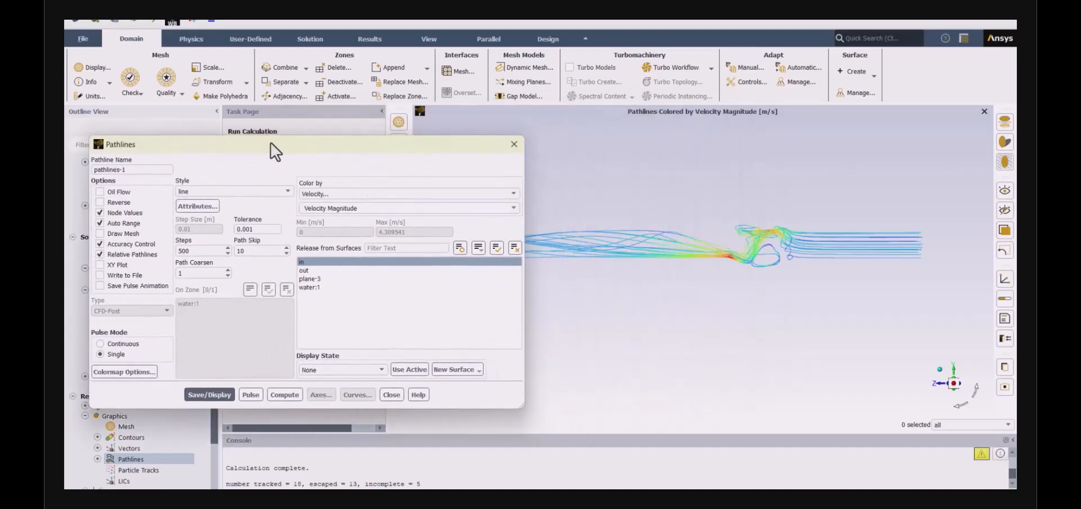
{"action": "left_click_drag", "start_coordinate": [245, 251], "coordinate": [224, 249]}
{"action": "type", "text": "0"}
{"action": "left_click", "coordinate": [218, 393]}
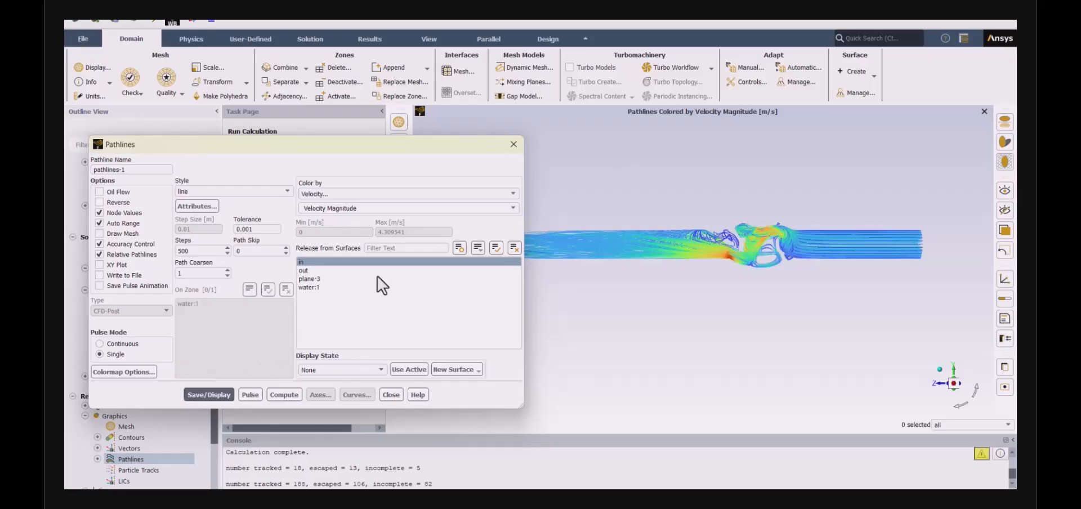
Examine the pathlines through the valve body and pipe from different viewing angles and up close
{"action": "left_click_drag", "start_coordinate": [632, 279], "coordinate": [672, 356]}
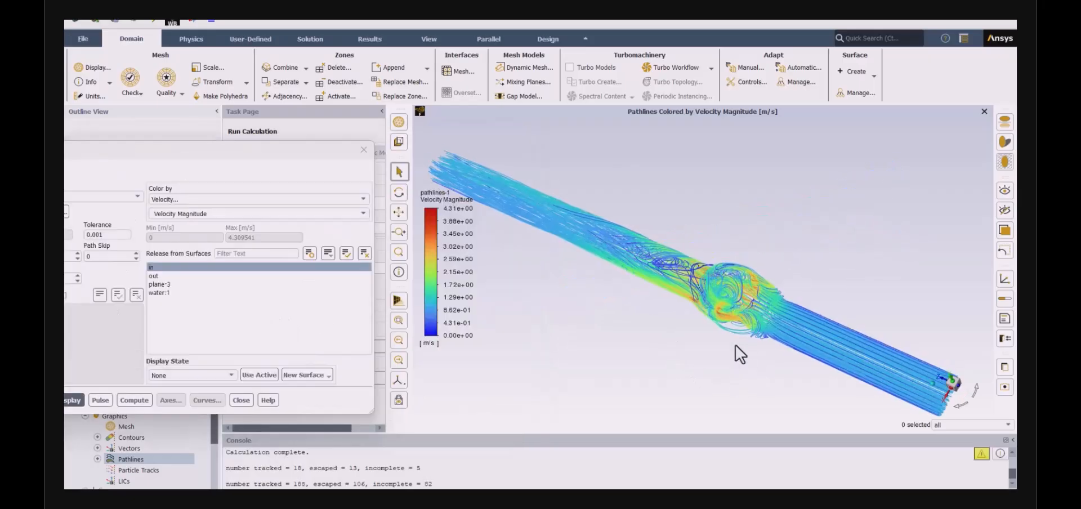
{"action": "left_click_drag", "start_coordinate": [735, 345], "coordinate": [749, 348]}
{"action": "left_click_drag", "start_coordinate": [772, 287], "coordinate": [759, 347]}
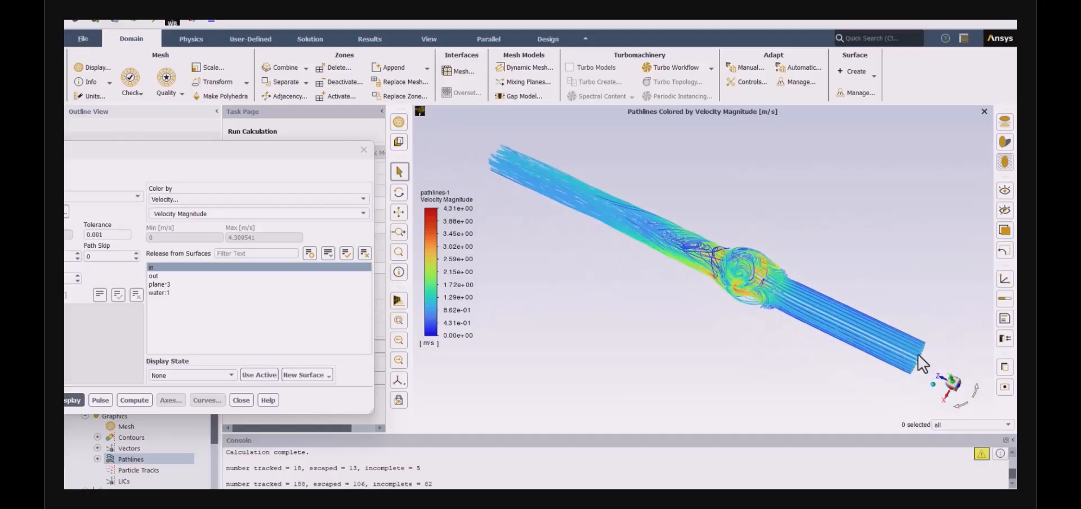
{"action": "scroll", "coordinate": [917, 357], "scroll_direction": "up", "scroll_amount": 1}
{"action": "mouse_move", "coordinate": [843, 286]}
{"action": "left_mouse_down"}
{"action": "mouse_move", "coordinate": [876, 265]}
{"action": "mouse_move", "coordinate": [827, 285]}
{"action": "left_mouse_up"}
{"action": "scroll", "coordinate": [605, 327], "scroll_direction": "up", "scroll_amount": 1}
{"action": "scroll", "coordinate": [725, 306], "scroll_direction": "down", "scroll_amount": 1}
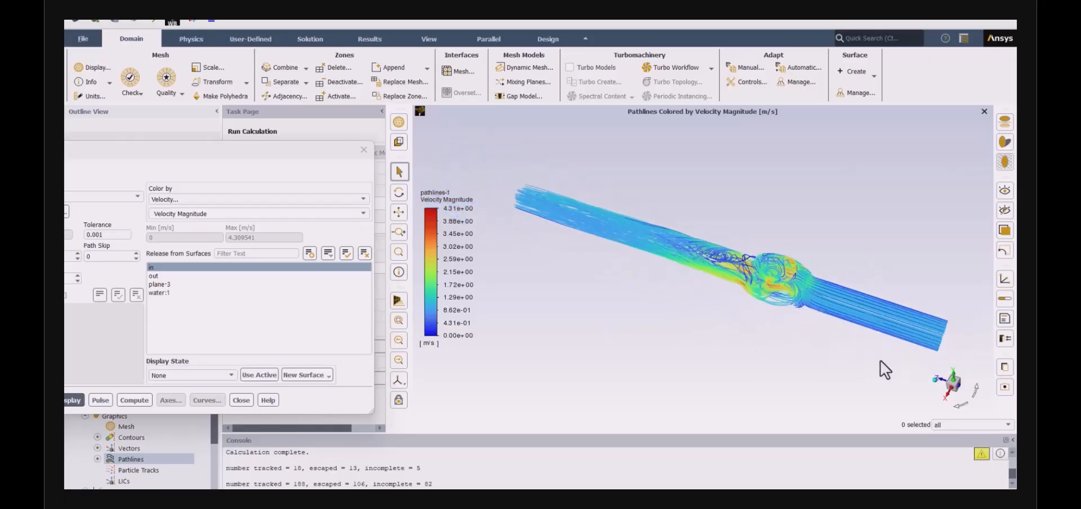
{"action": "scroll", "coordinate": [875, 360], "scroll_direction": "up", "scroll_amount": 1}
Play the pathlines as a single pulse animation, watch the flow through the valve, and stop the playback
{"action": "left_click_drag", "start_coordinate": [265, 157], "coordinate": [407, 143]}
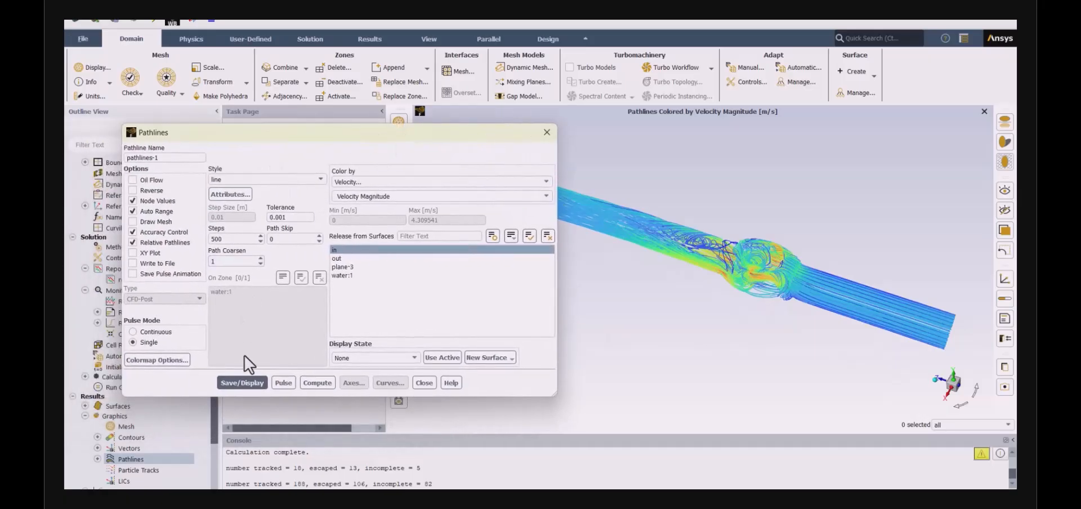
{"action": "left_click", "coordinate": [283, 383]}
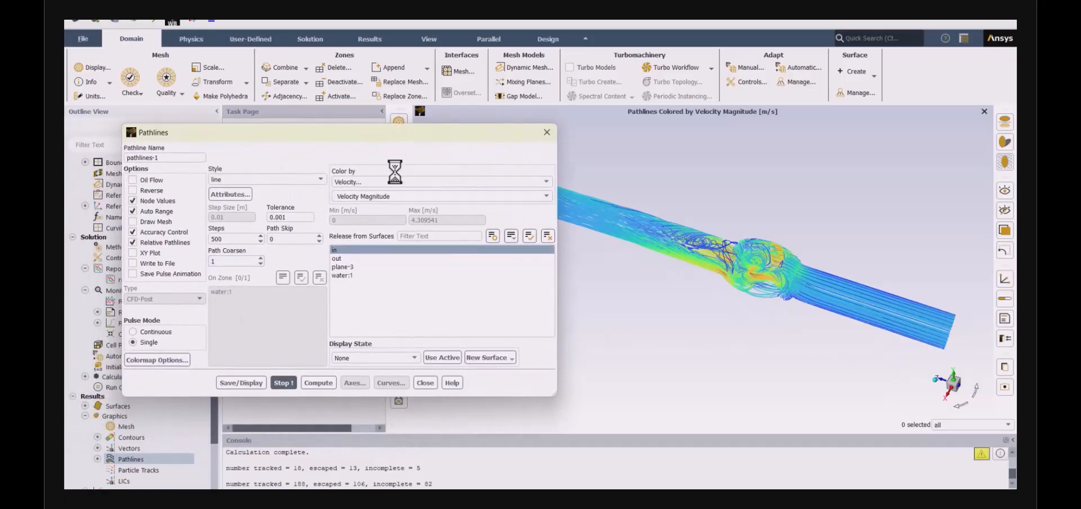
{"action": "left_click_drag", "start_coordinate": [390, 142], "coordinate": [216, 137]}
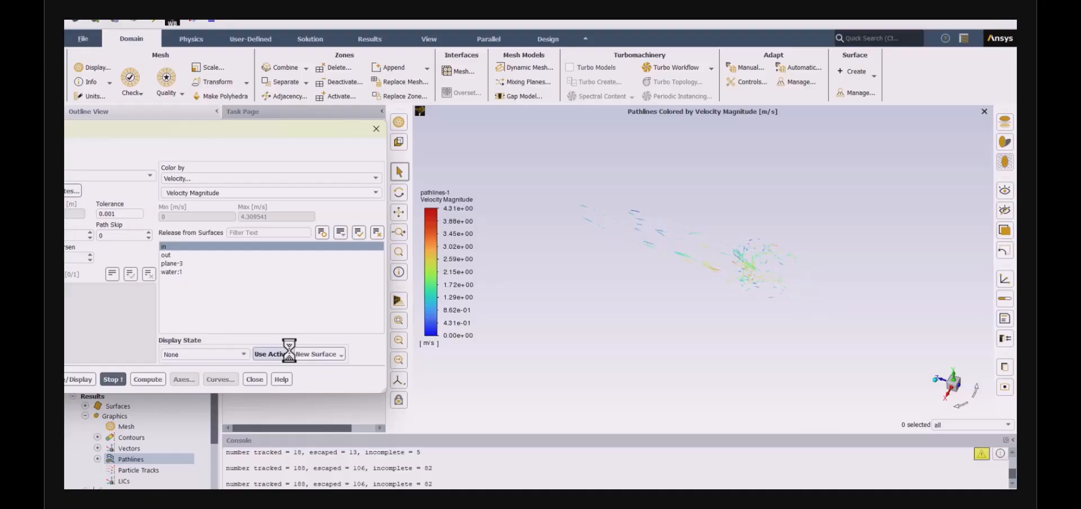
{"action": "left_click", "coordinate": [117, 380]}
Overlay the mesh faces of in, out and water:1 on the pathlines at about 87 transparency and redisplay pathlines-1
{"action": "left_click_drag", "start_coordinate": [203, 135], "coordinate": [371, 172]}
{"action": "left_click", "coordinate": [130, 254]}
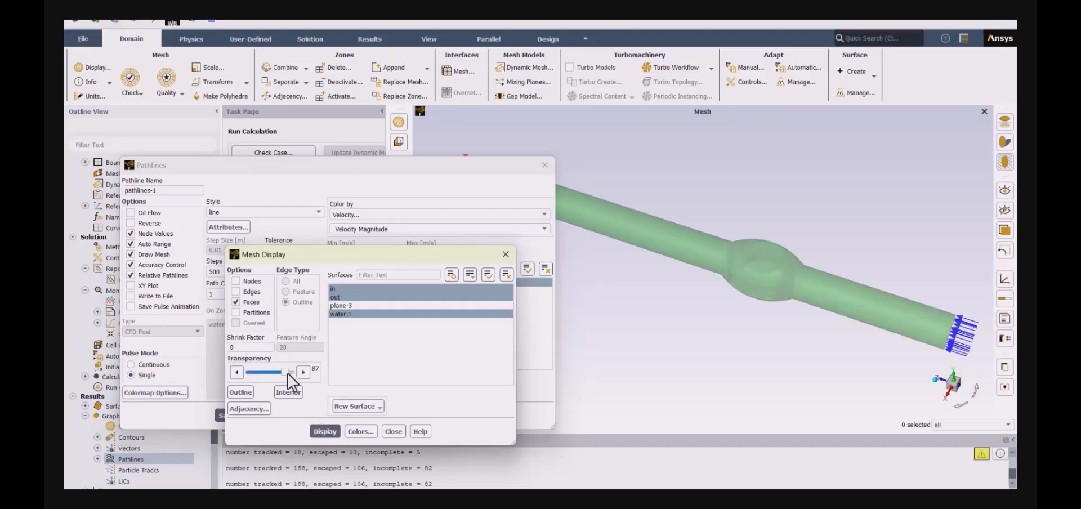
{"action": "left_click", "coordinate": [386, 429]}
{"action": "left_click", "coordinate": [235, 414]}
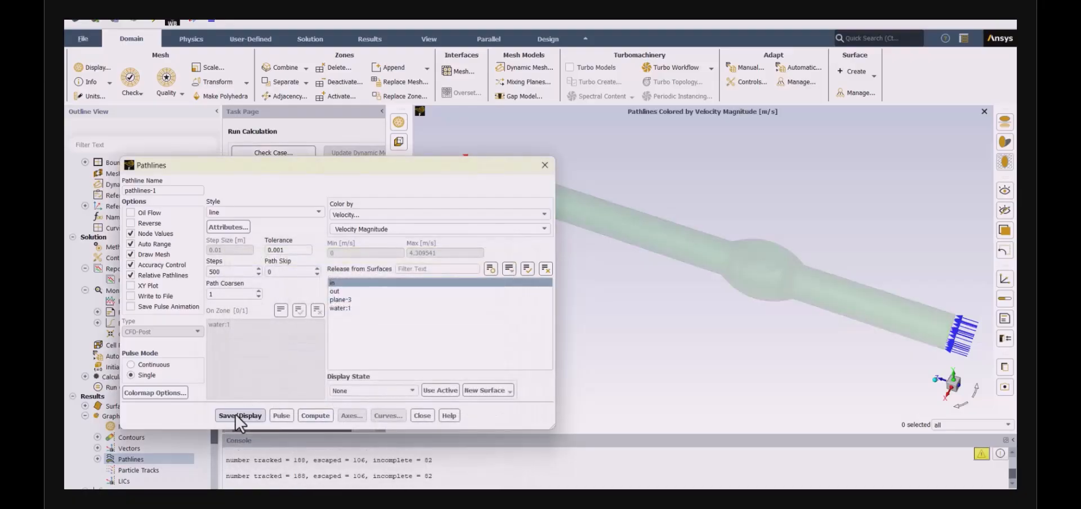
Switch the pulse mode of pathlines-1 to Continuous, redisplay the pathlines, and start the pulse animation
{"action": "left_click_drag", "start_coordinate": [711, 244], "coordinate": [677, 236]}
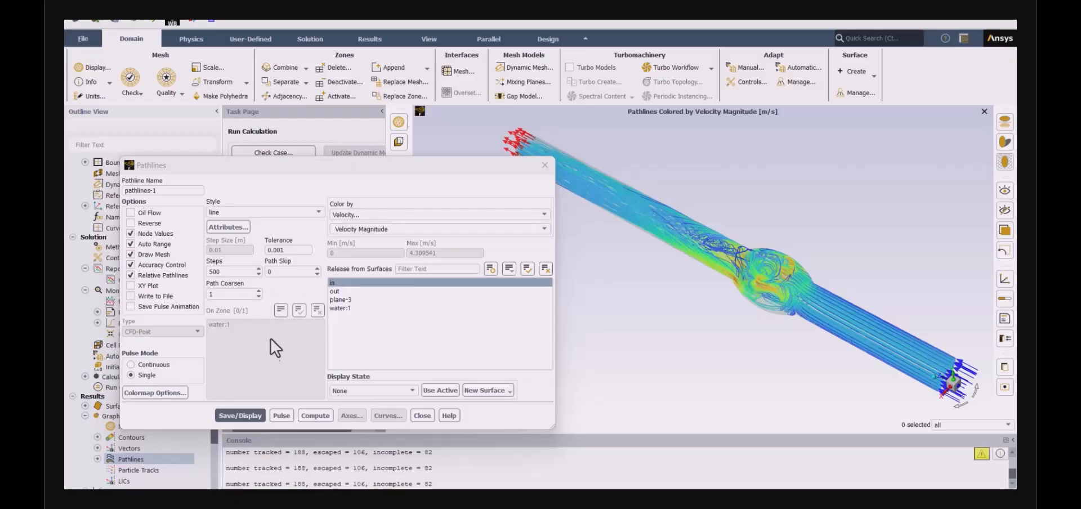
{"action": "left_click", "coordinate": [147, 364]}
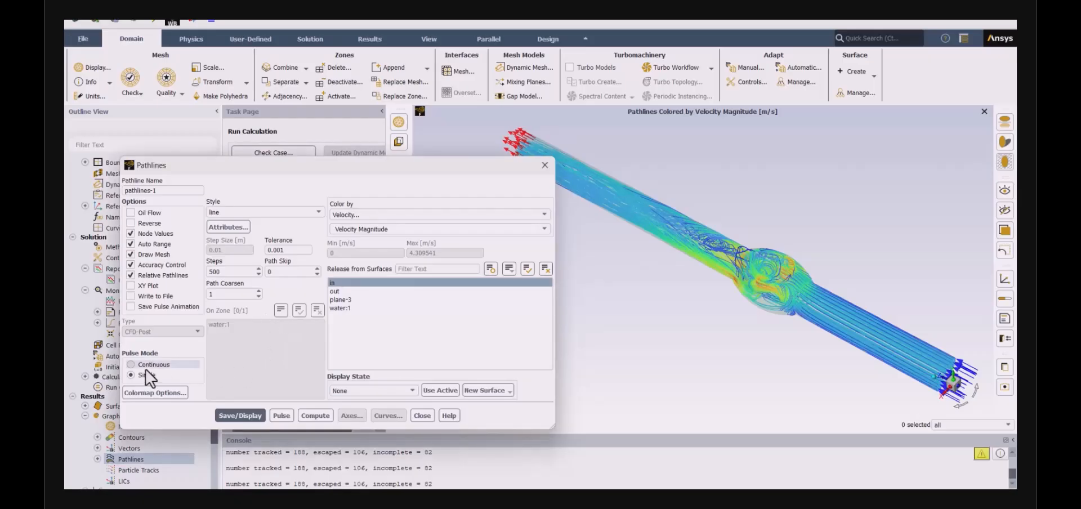
{"action": "left_click", "coordinate": [239, 415]}
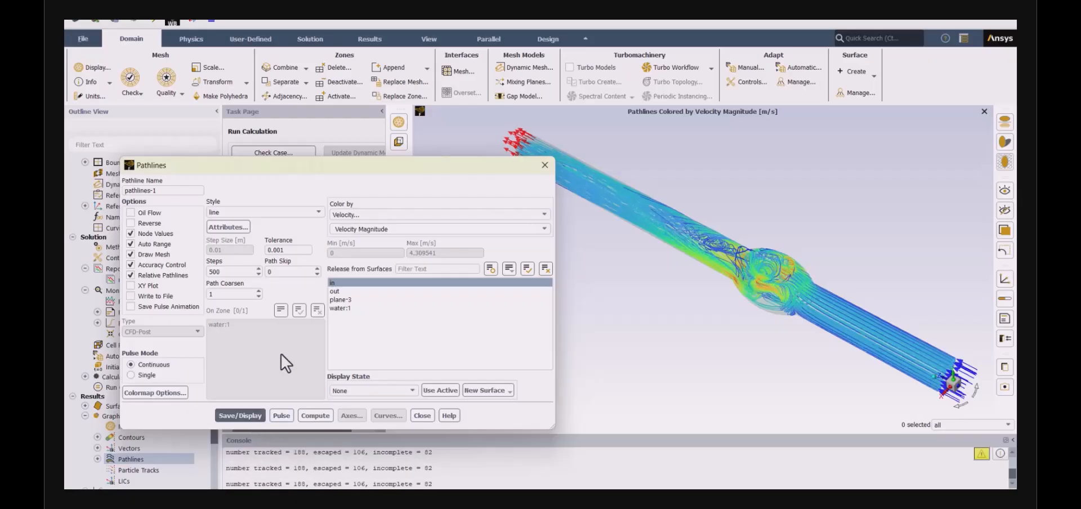
{"action": "left_click", "coordinate": [278, 412]}
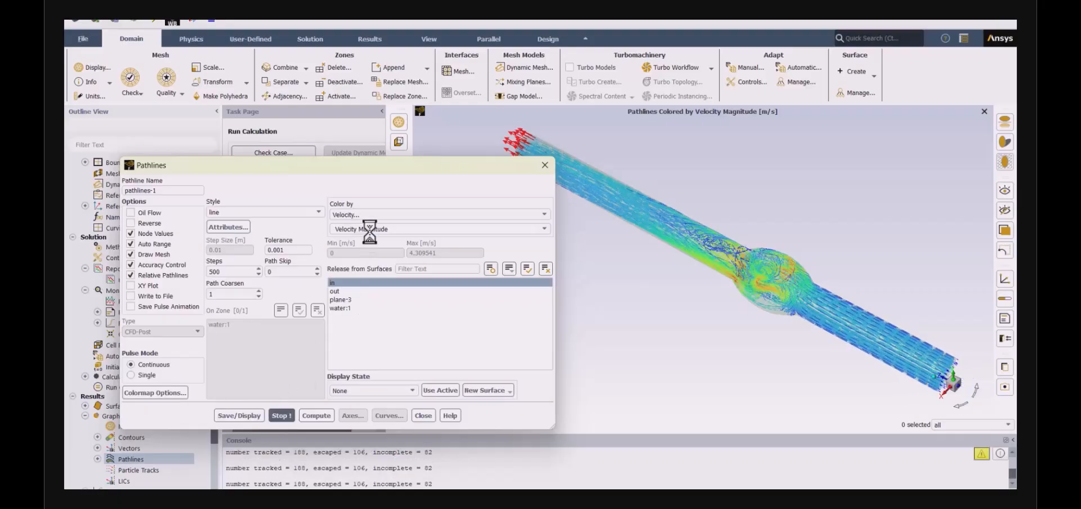
Examine the continuously pulsing pathlines around the valve body from several angles, stop the playback, and close the pathline settings
{"action": "left_click_drag", "start_coordinate": [391, 169], "coordinate": [261, 169]}
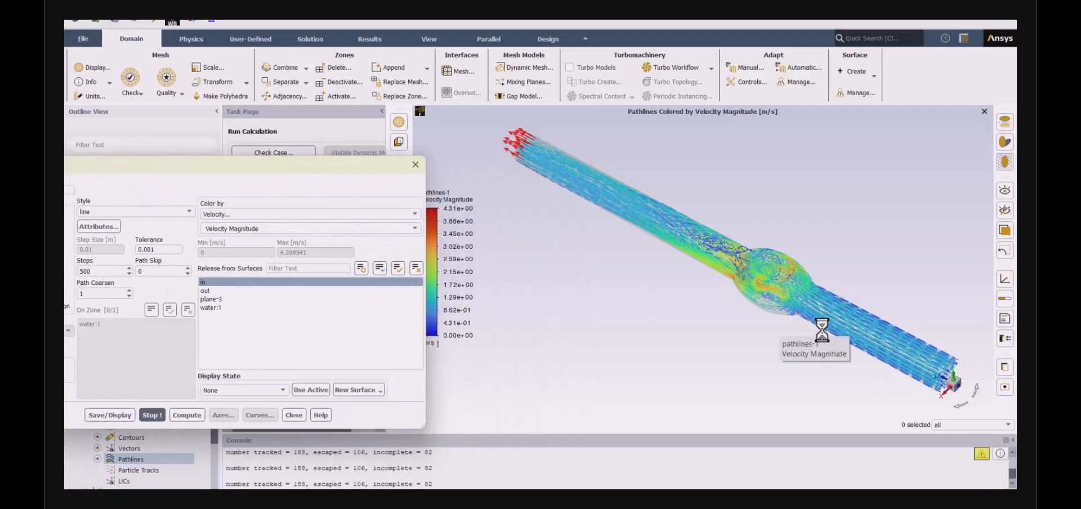
{"action": "scroll", "coordinate": [820, 315], "scroll_direction": "up", "scroll_amount": 5}
{"action": "left_click_drag", "start_coordinate": [748, 303], "coordinate": [767, 273]}
{"action": "scroll", "coordinate": [738, 274], "scroll_direction": "up", "scroll_amount": 2}
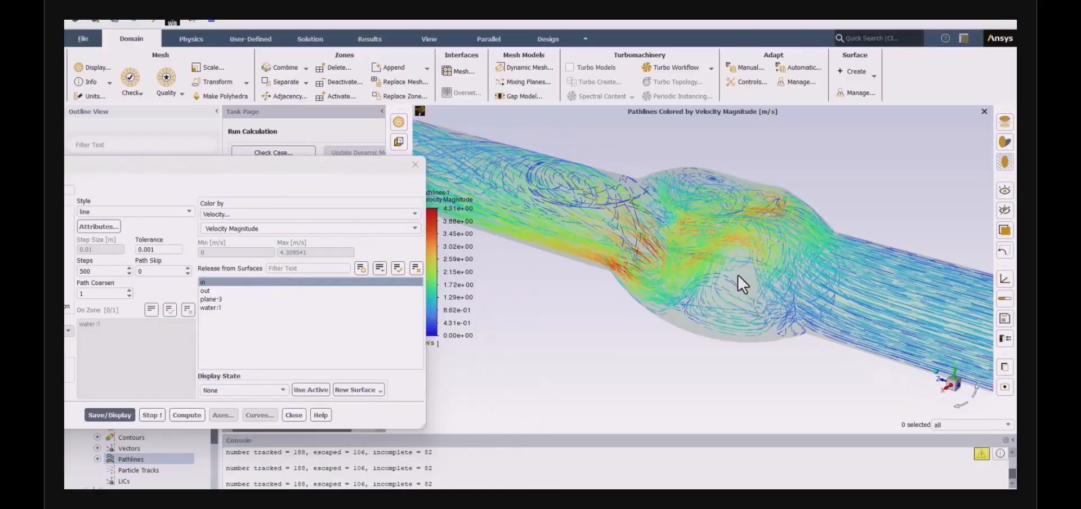
{"action": "mouse_move", "coordinate": [787, 383]}
{"action": "left_mouse_down"}
{"action": "mouse_move", "coordinate": [806, 352]}
{"action": "mouse_move", "coordinate": [779, 302]}
{"action": "mouse_move", "coordinate": [812, 258]}
{"action": "mouse_move", "coordinate": [824, 288]}
{"action": "mouse_move", "coordinate": [792, 303]}
{"action": "mouse_move", "coordinate": [812, 285]}
{"action": "mouse_move", "coordinate": [809, 234]}
{"action": "left_mouse_up"}
{"action": "left_click_drag", "start_coordinate": [813, 275], "coordinate": [820, 314]}
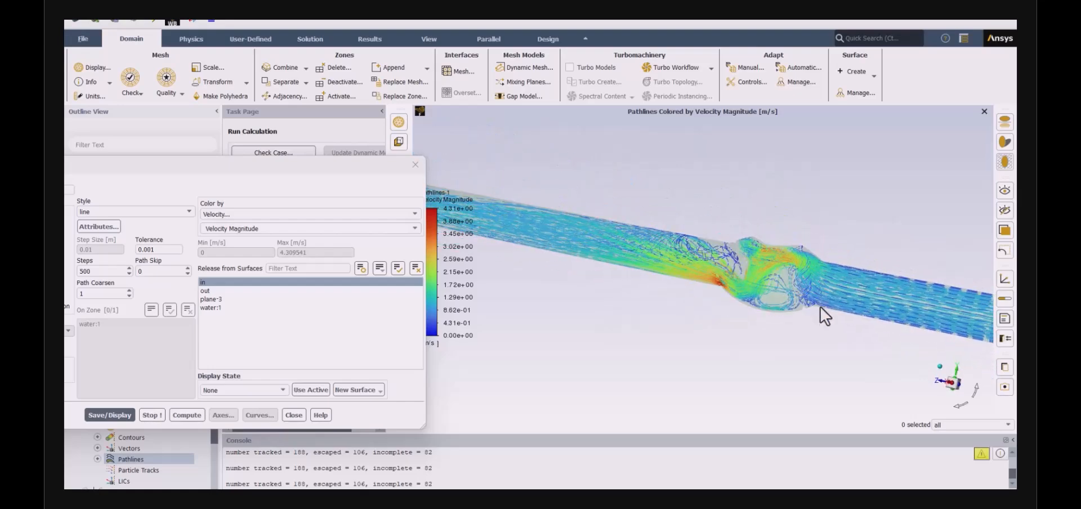
{"action": "left_click", "coordinate": [152, 414]}
{"action": "left_click", "coordinate": [292, 415]}
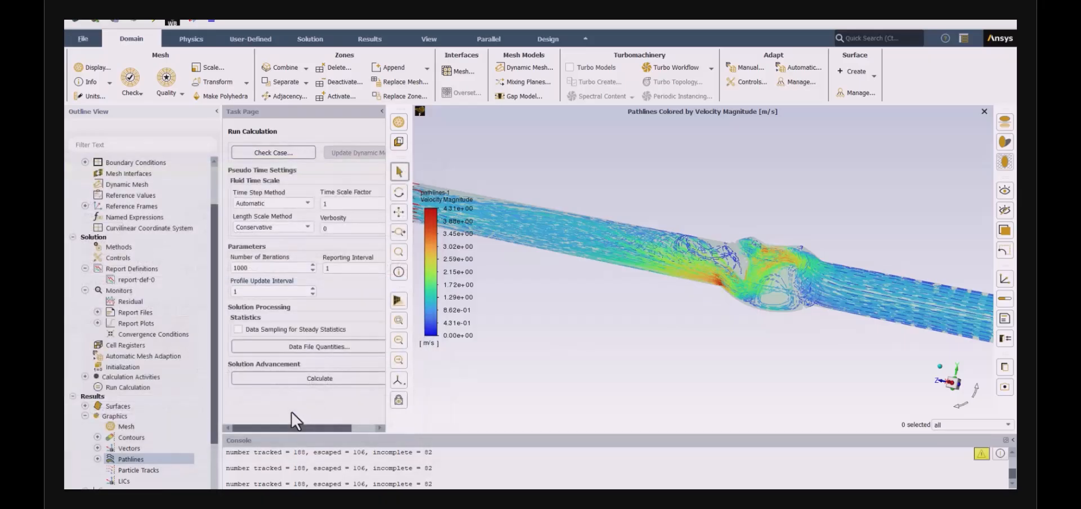
{"action": "scroll", "coordinate": [686, 304], "scroll_direction": "down", "scroll_amount": 2}
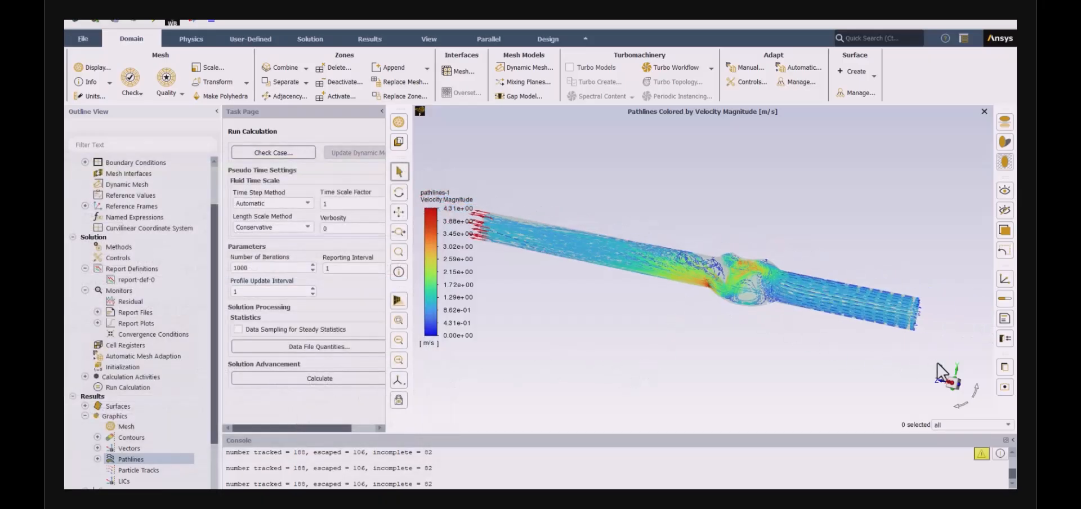